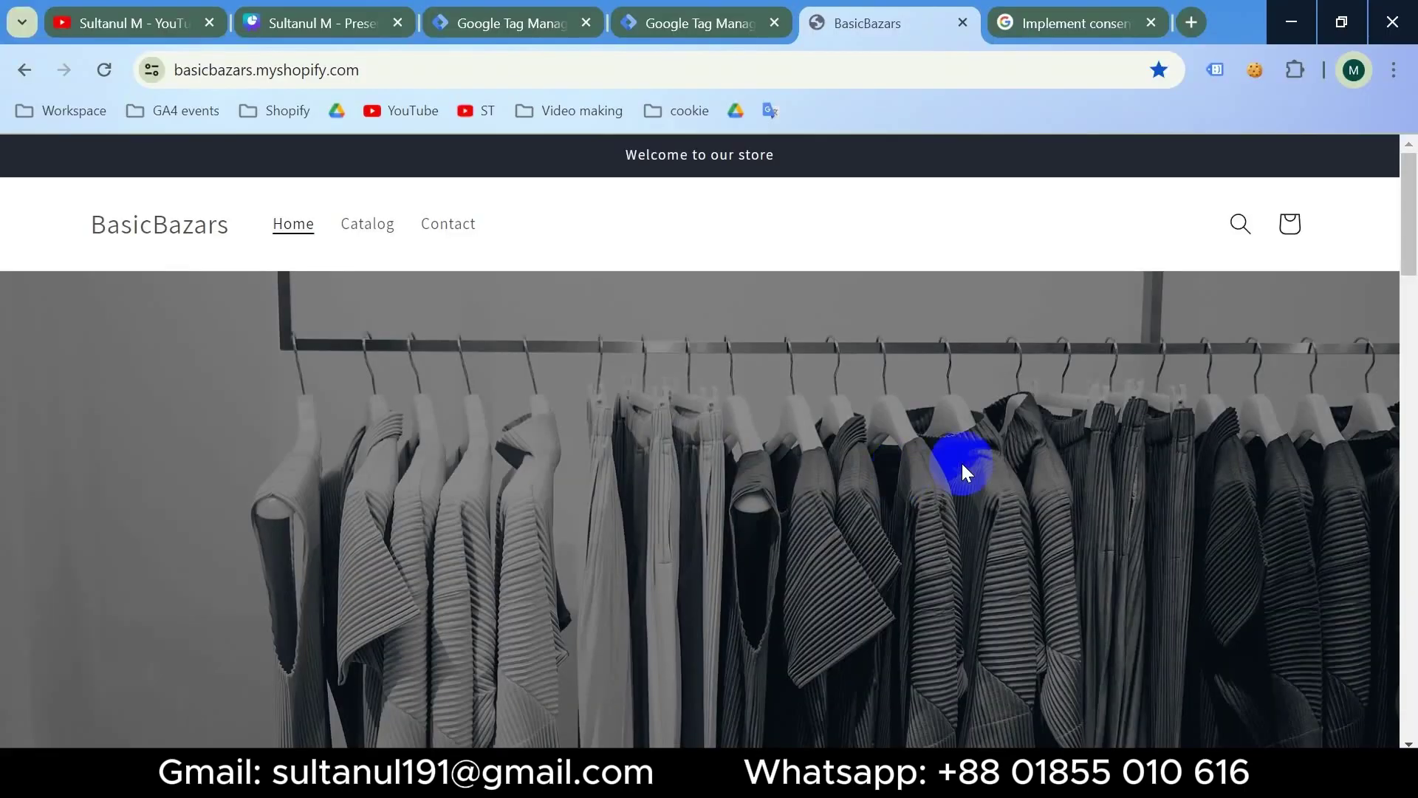
Step: Check the web GA4 - Base - Page view tag's Consent Settings, then list the BasicBazars - Server tags
click(694, 20)
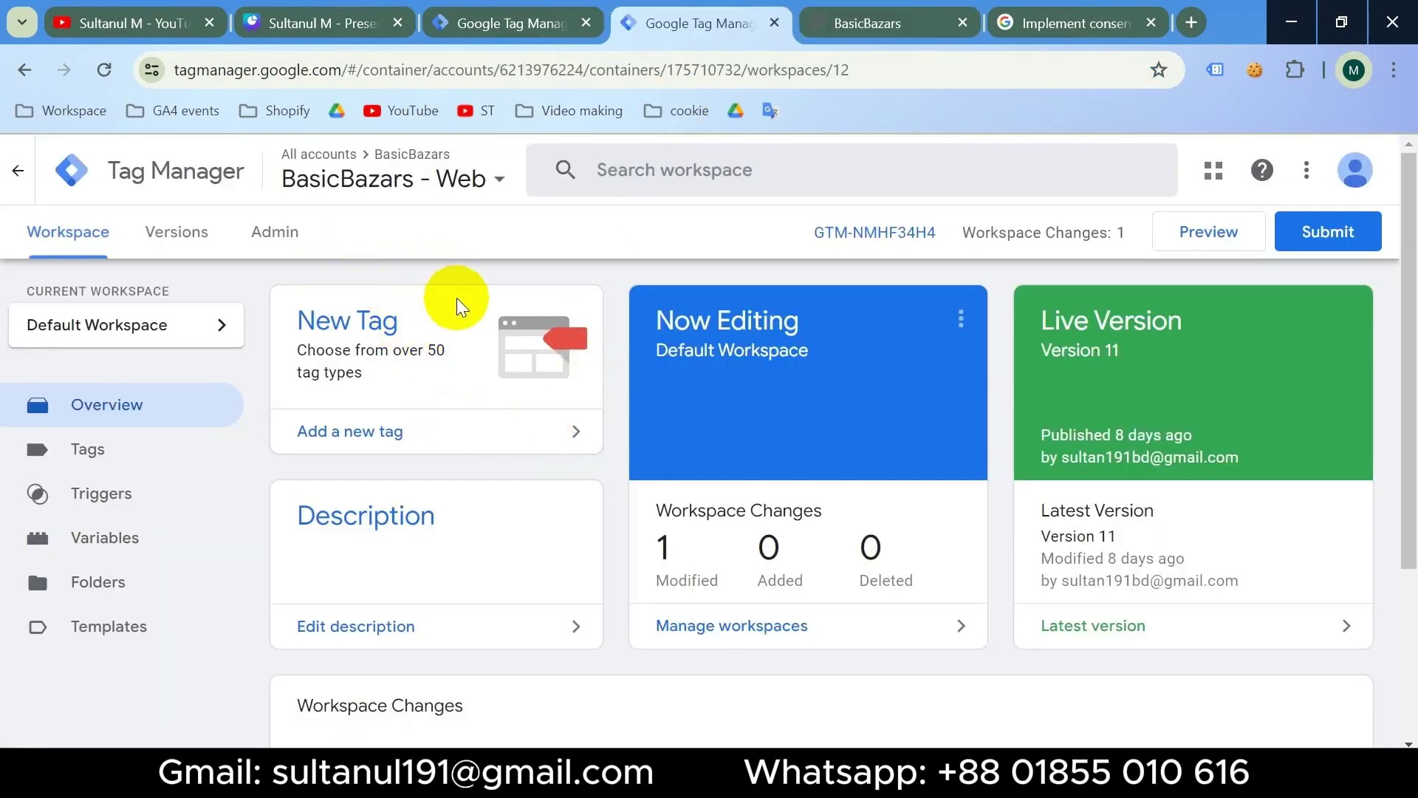
click(499, 33)
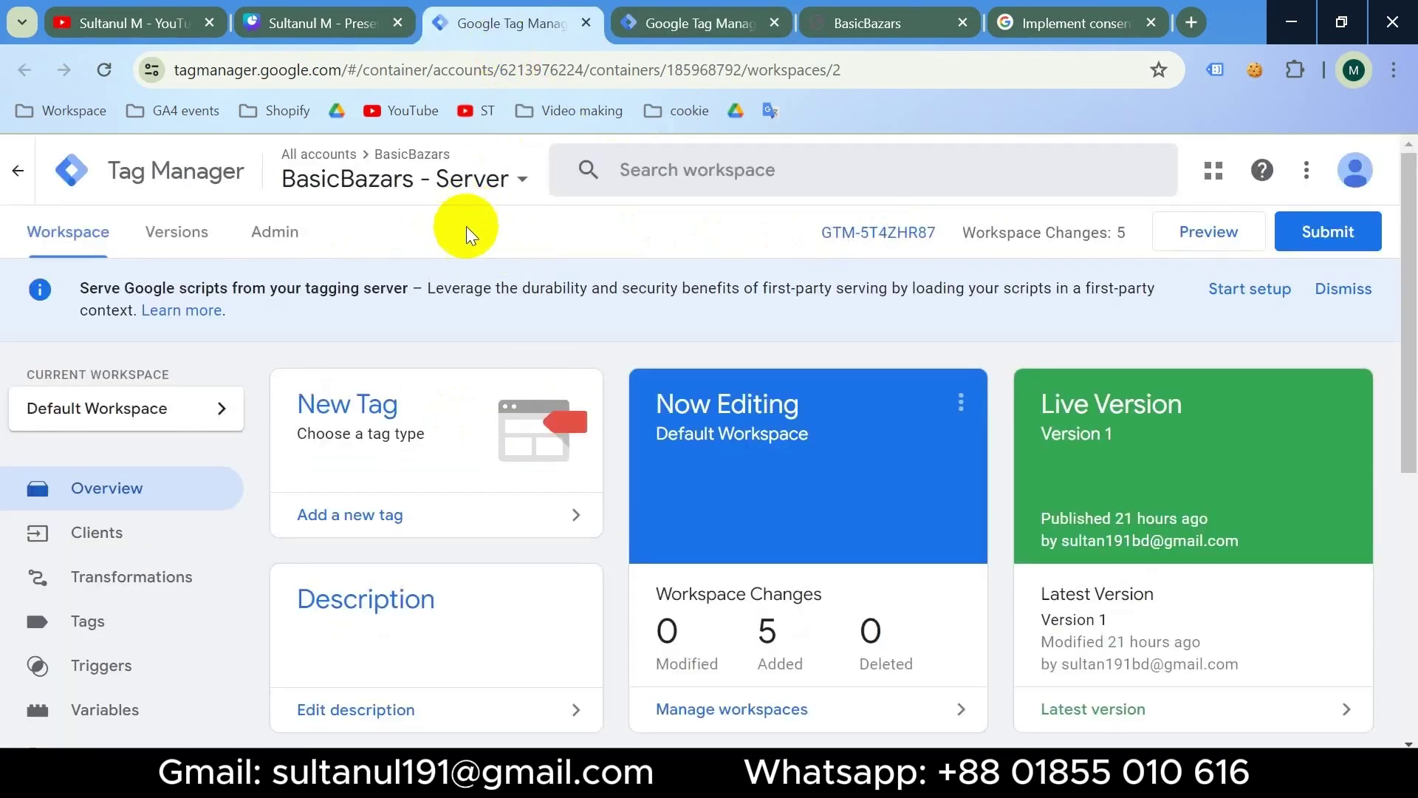
click(678, 23)
click(130, 452)
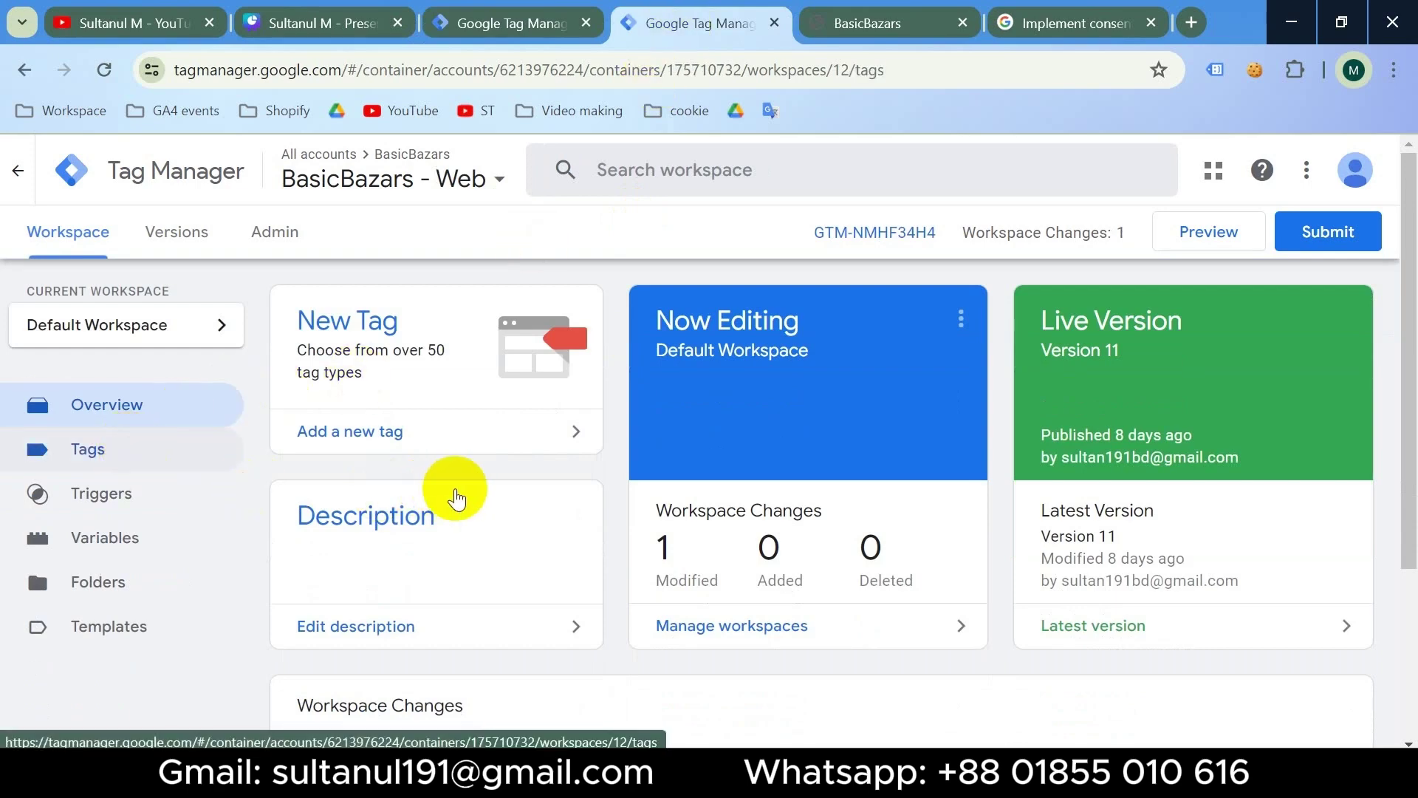
scroll(498, 493, down, 9)
scroll(547, 392, up, 2)
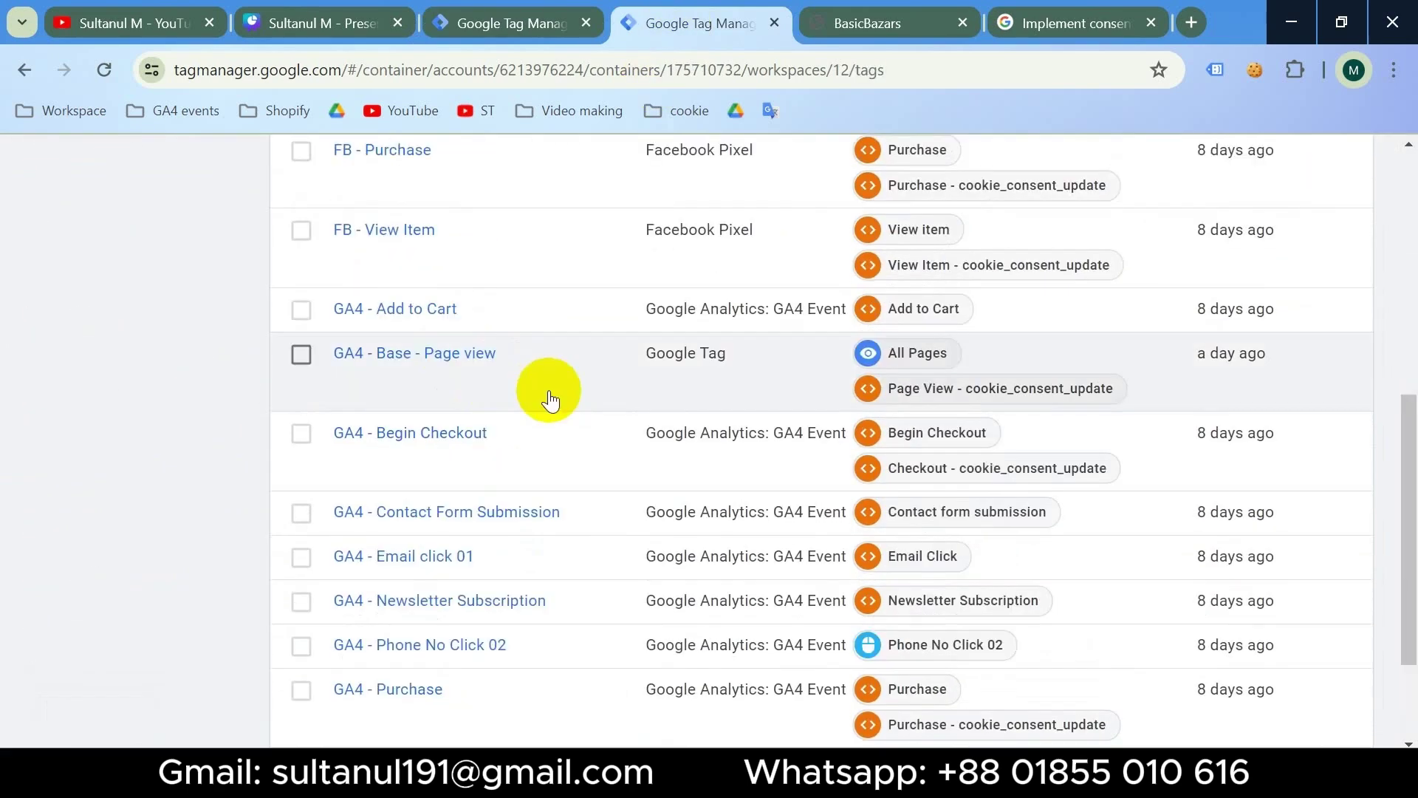
click(426, 356)
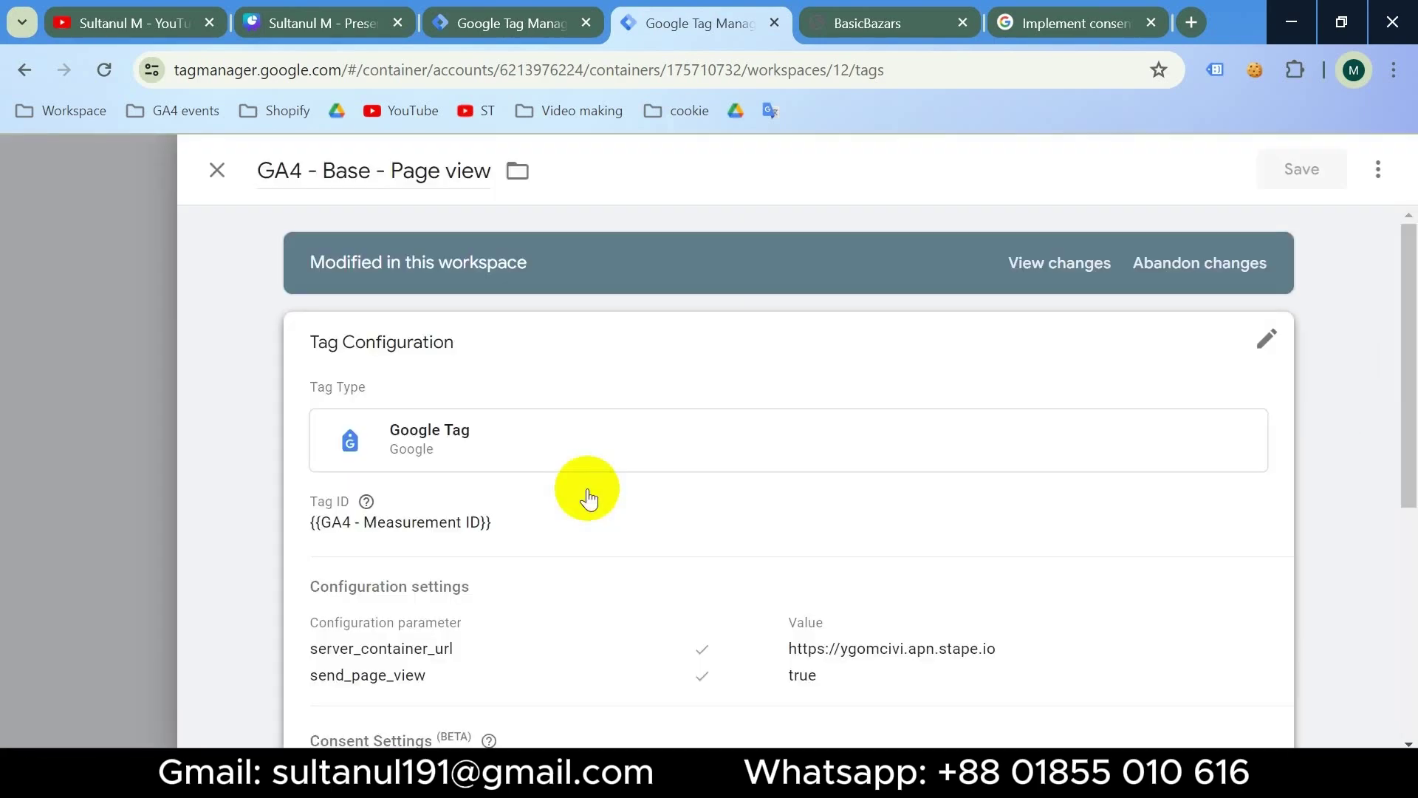
scroll(548, 569, down, 2)
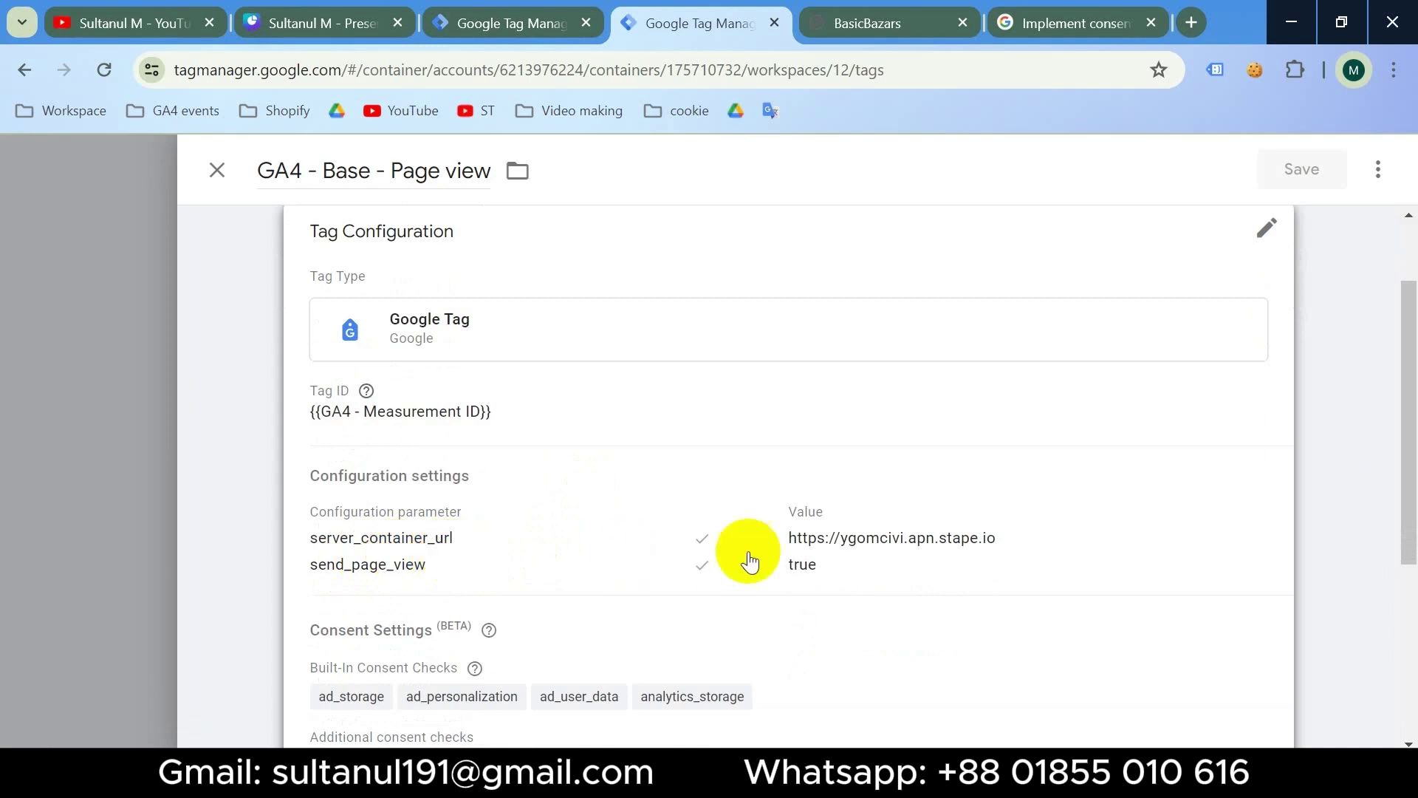
click(500, 21)
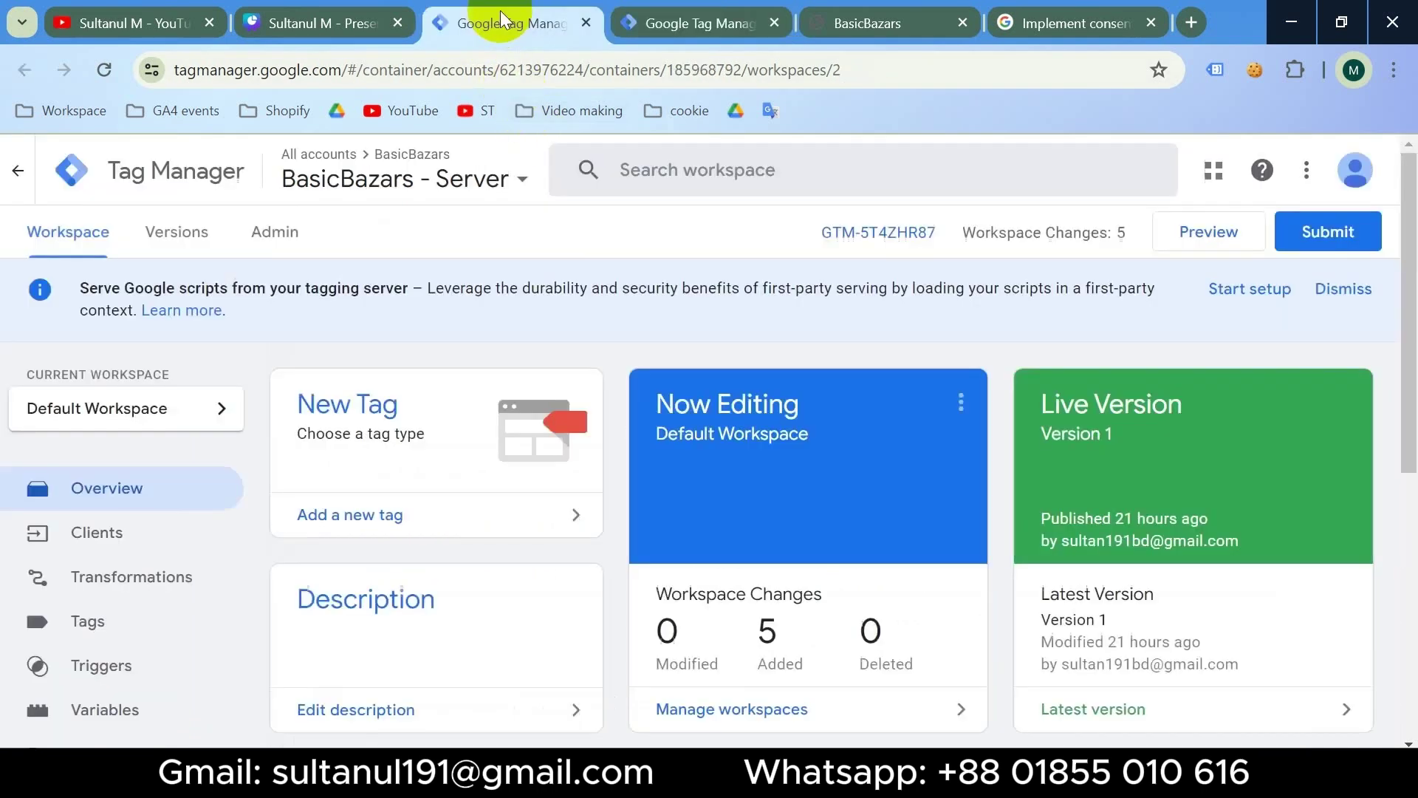
click(126, 625)
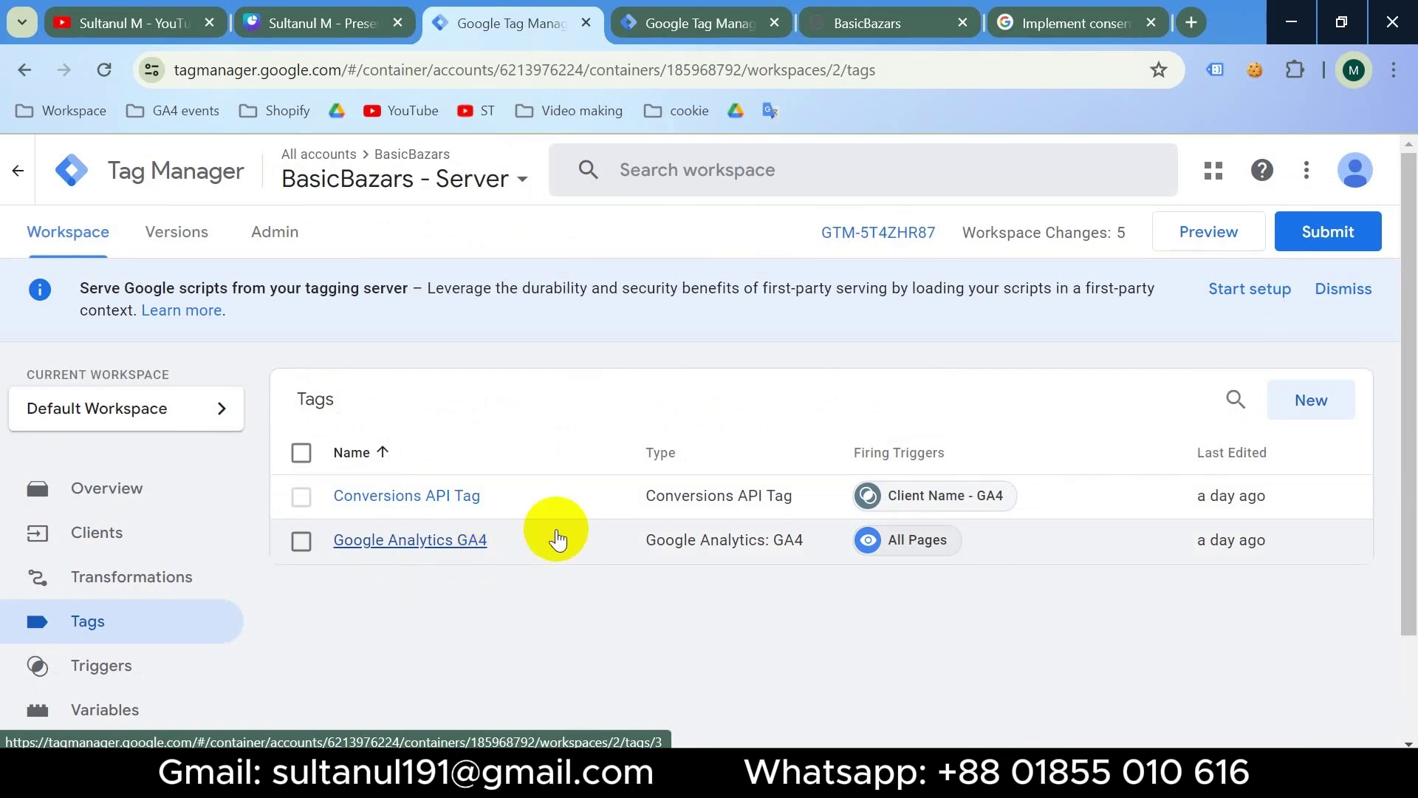
Step: In the web container's Consent Overview, select the nine GA4 tags from Add to Cart through View Item
click(687, 23)
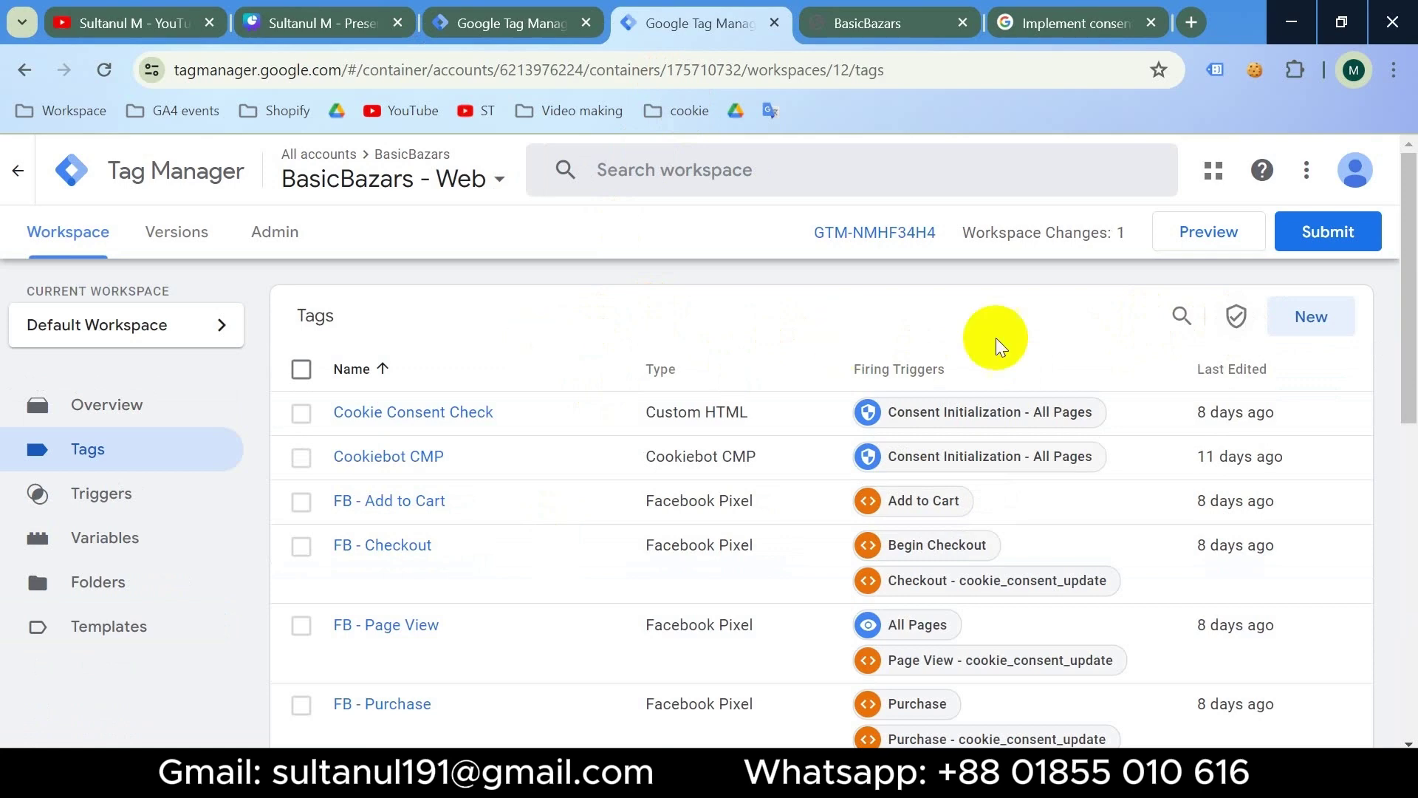
click(1233, 317)
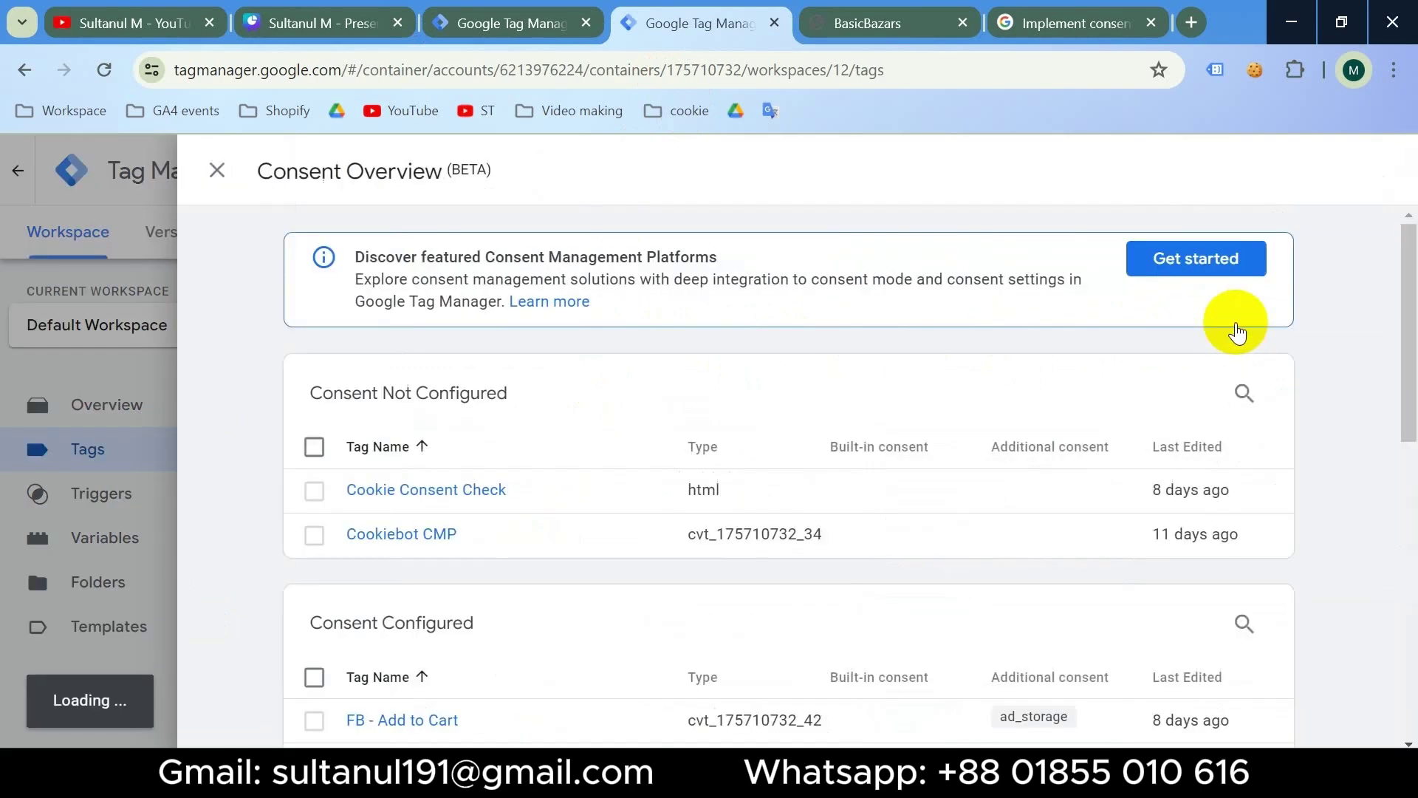
scroll(540, 518, down, 6)
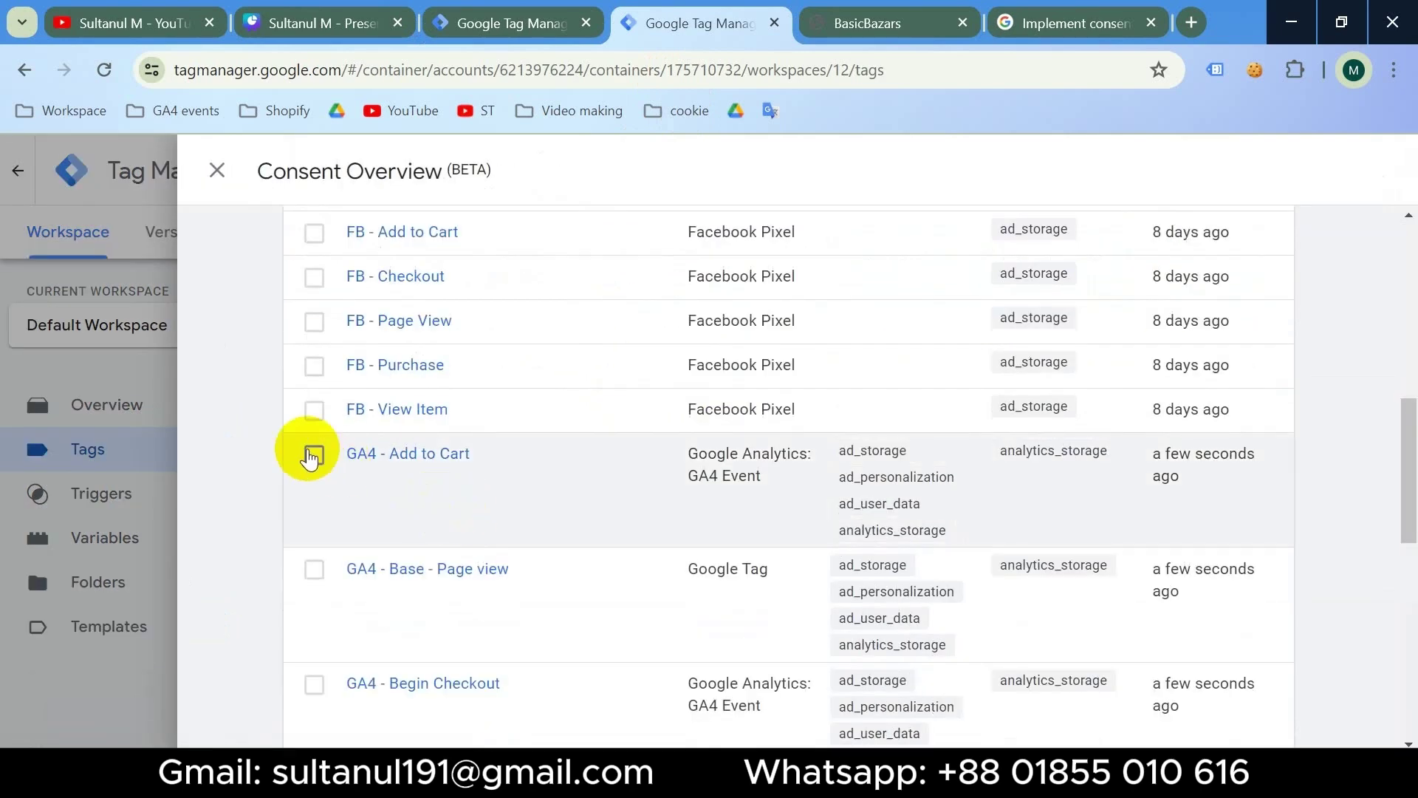
click(314, 453)
click(315, 570)
scroll(316, 517, down, 4)
click(314, 352)
click(315, 466)
click(315, 583)
scroll(316, 584, down, 3)
click(316, 475)
scroll(316, 480, down, 1)
click(315, 488)
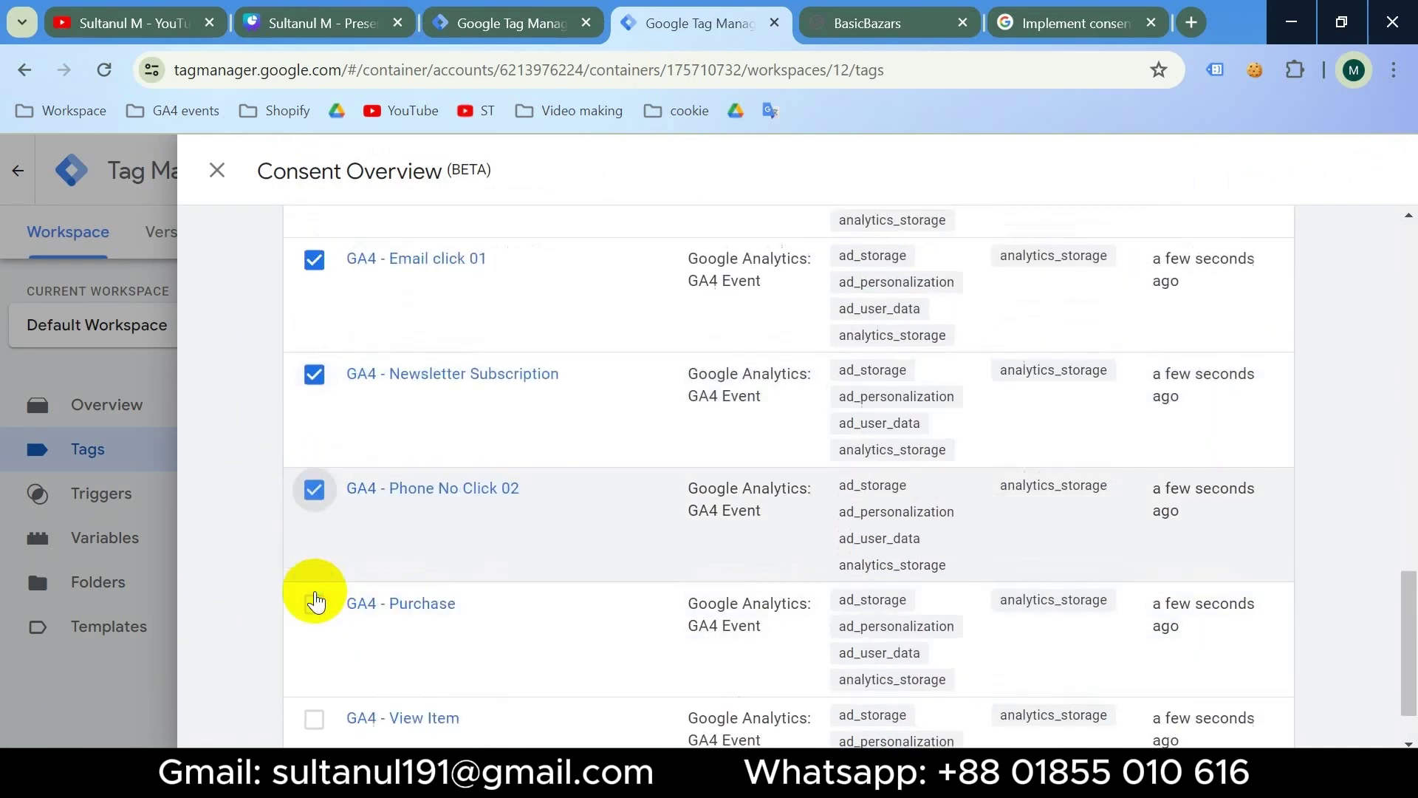
scroll(317, 595, down, 1)
click(316, 545)
click(314, 644)
scroll(817, 465, up, 9)
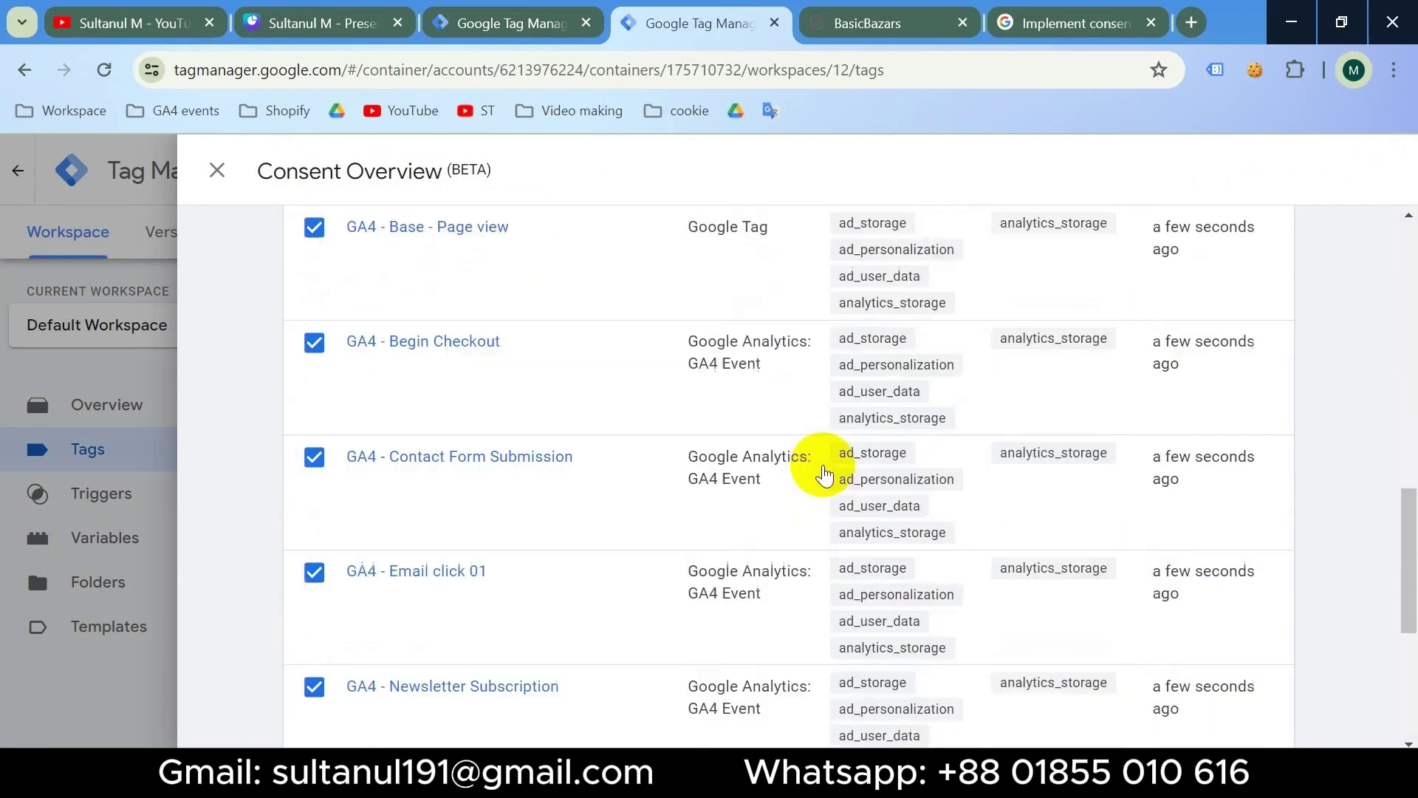
scroll(820, 471, up, 2)
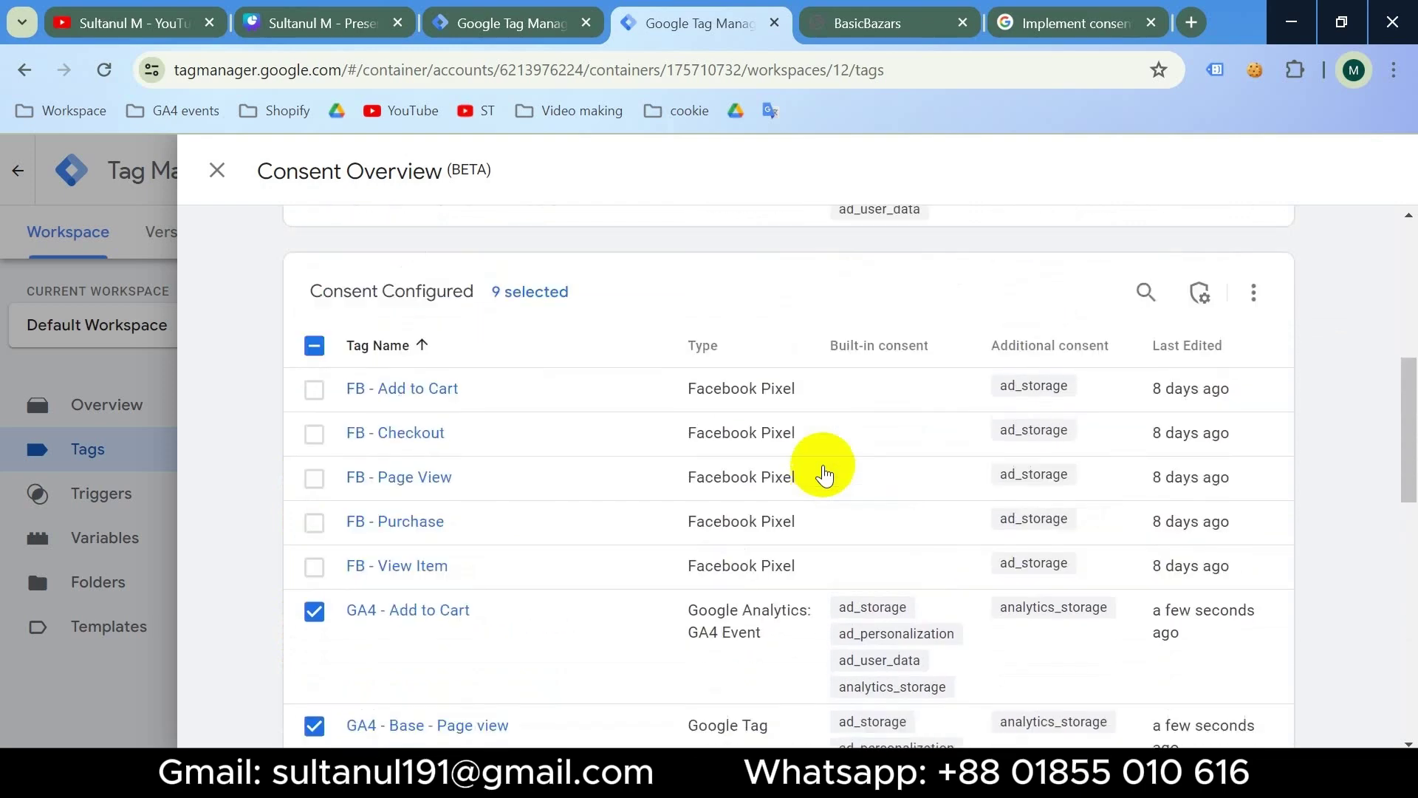
Step: Set the nine selected tags to No additional consent required and save the change
click(1199, 294)
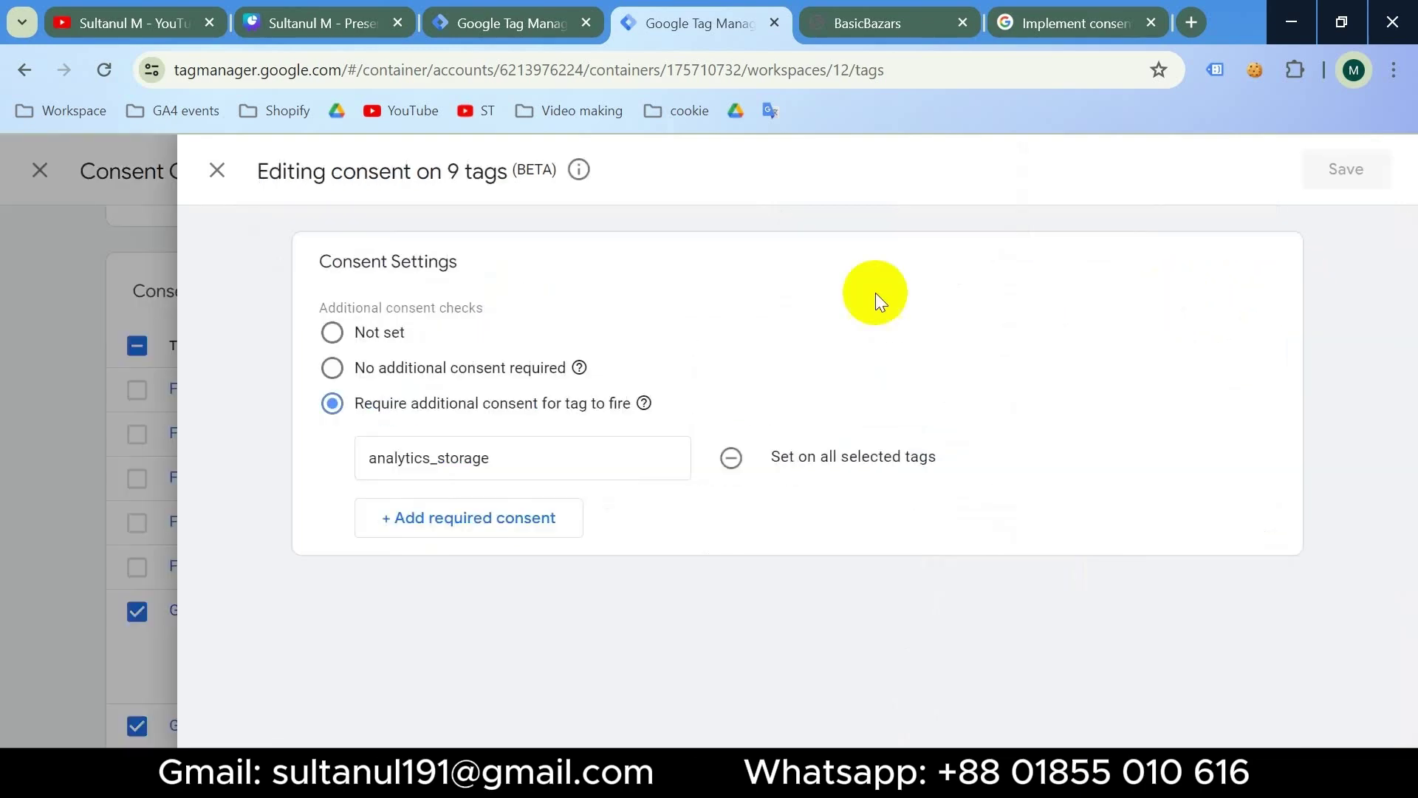
click(333, 373)
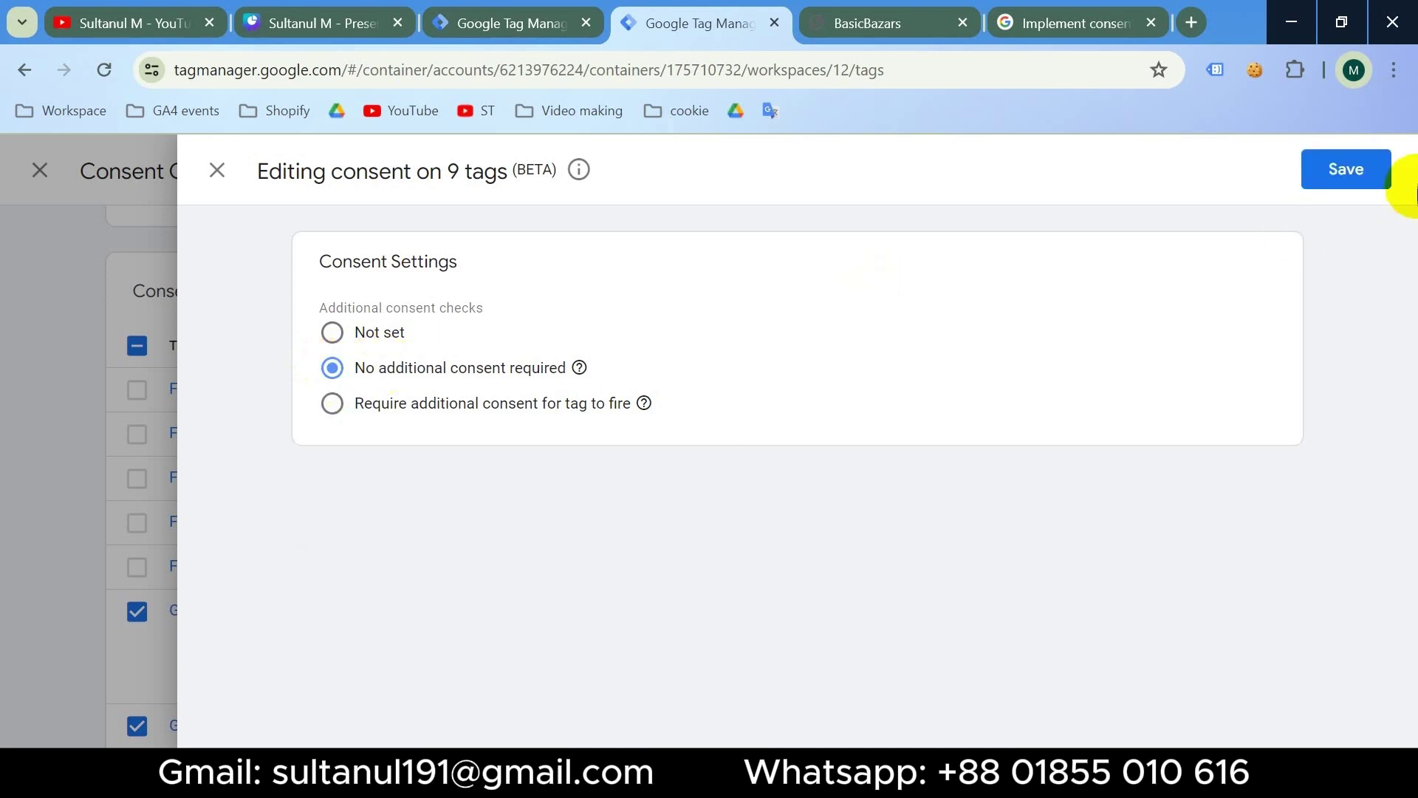
click(1330, 171)
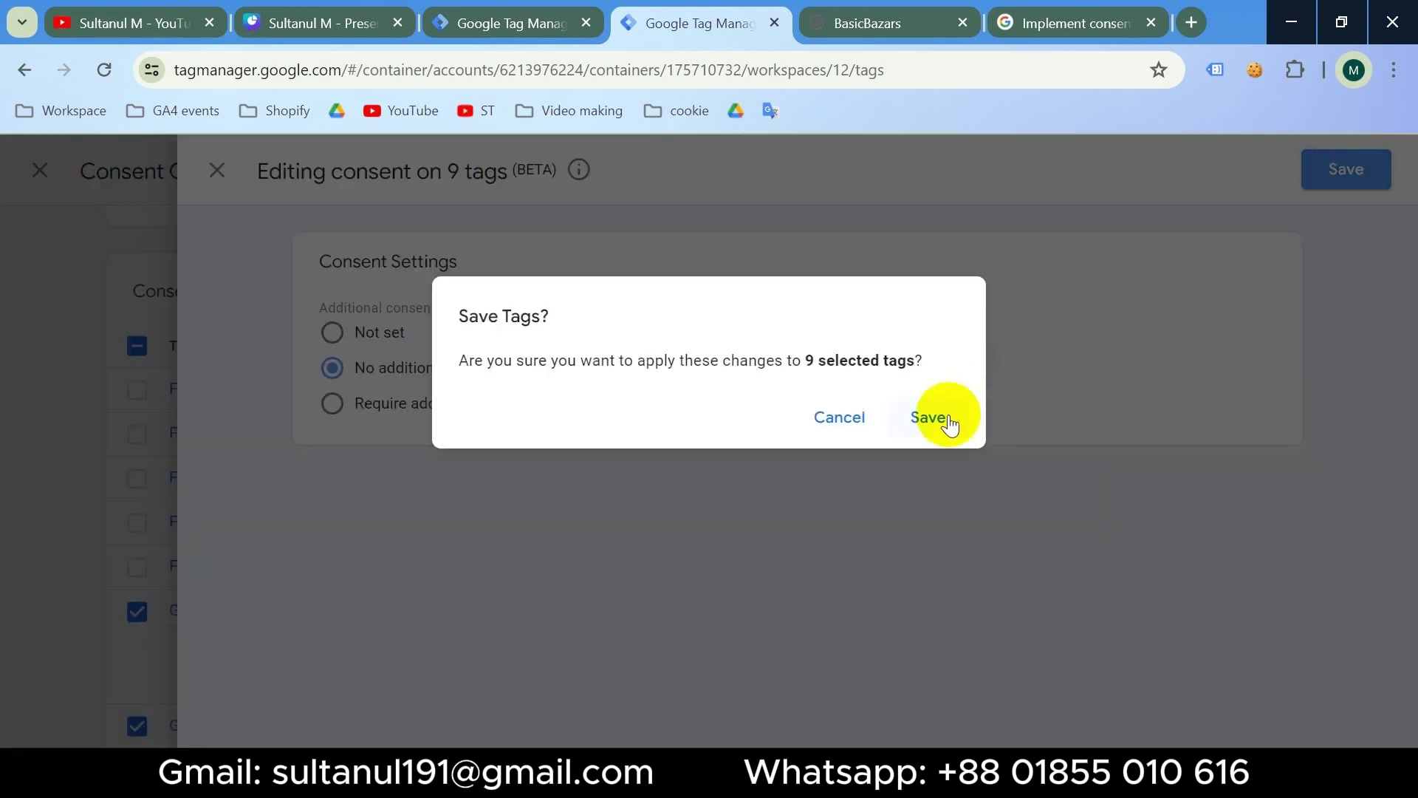
click(948, 414)
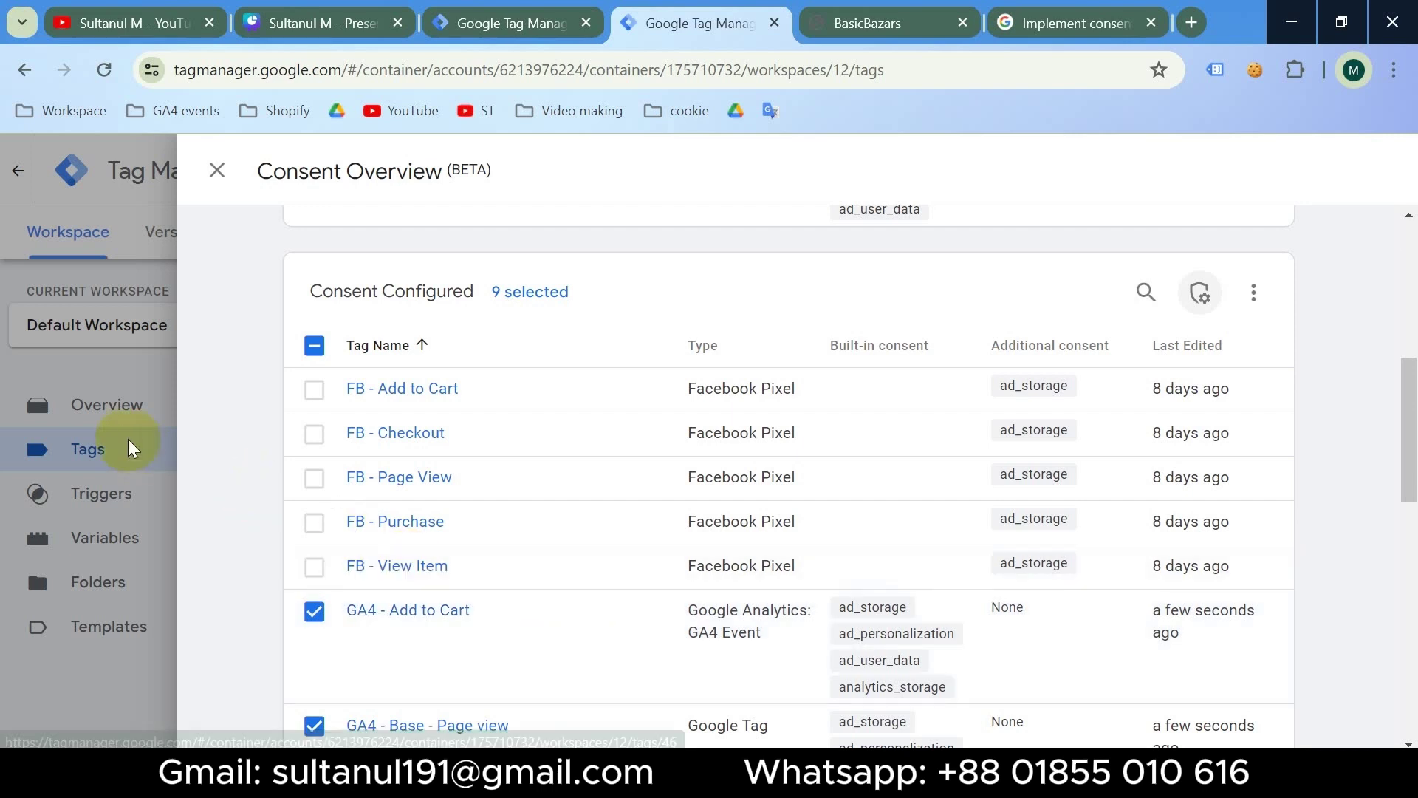
Step: Close Consent Overview and start Preview for both the web and server containers
click(161, 463)
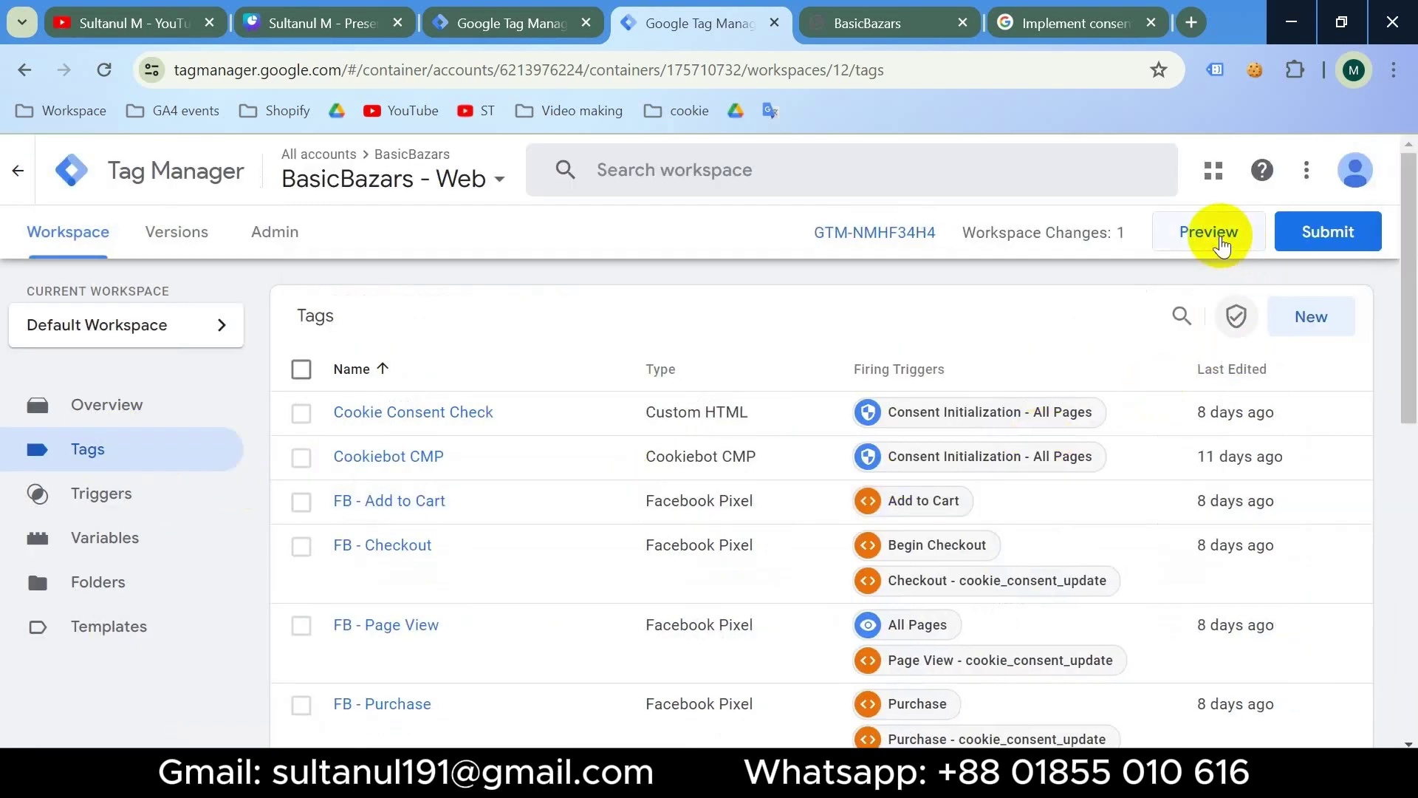
click(1219, 236)
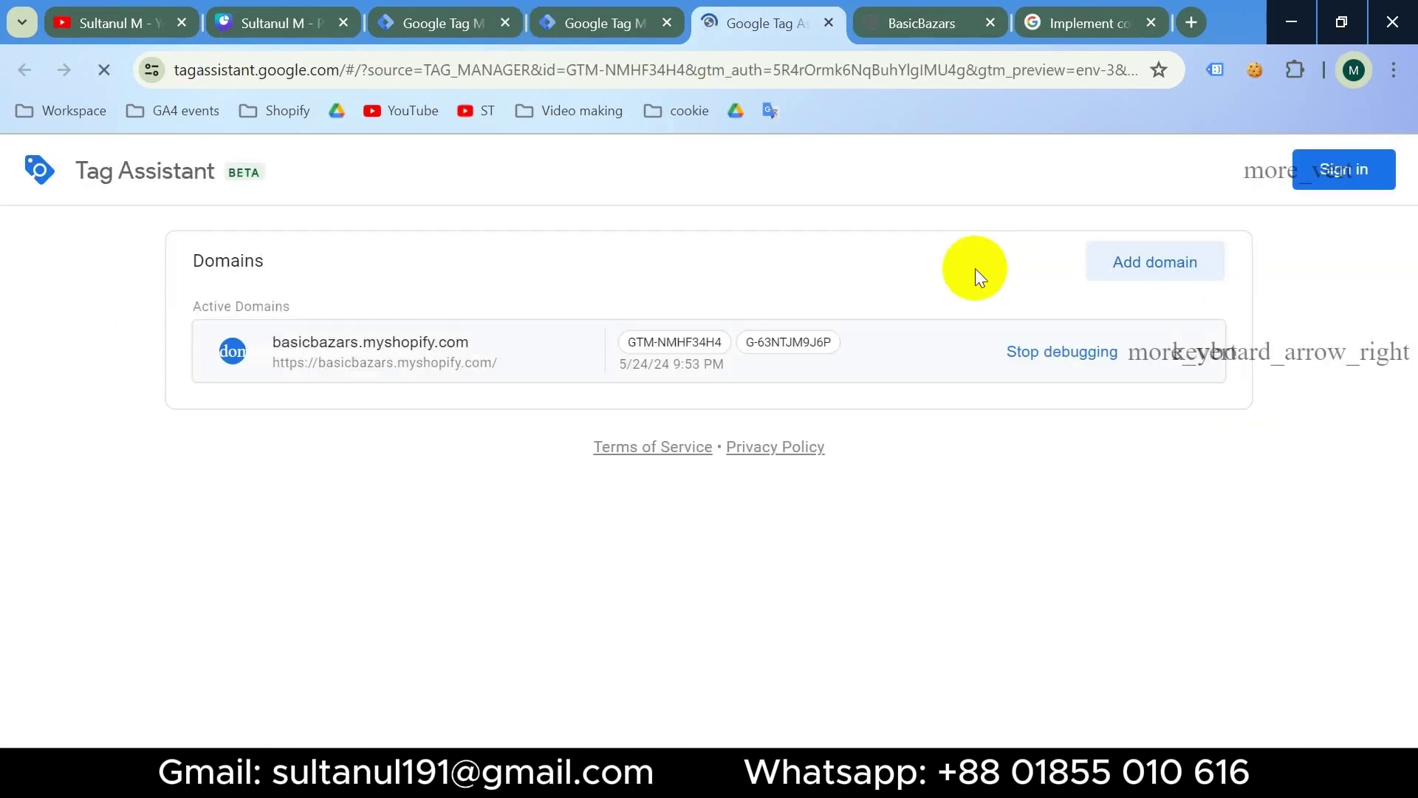
click(442, 24)
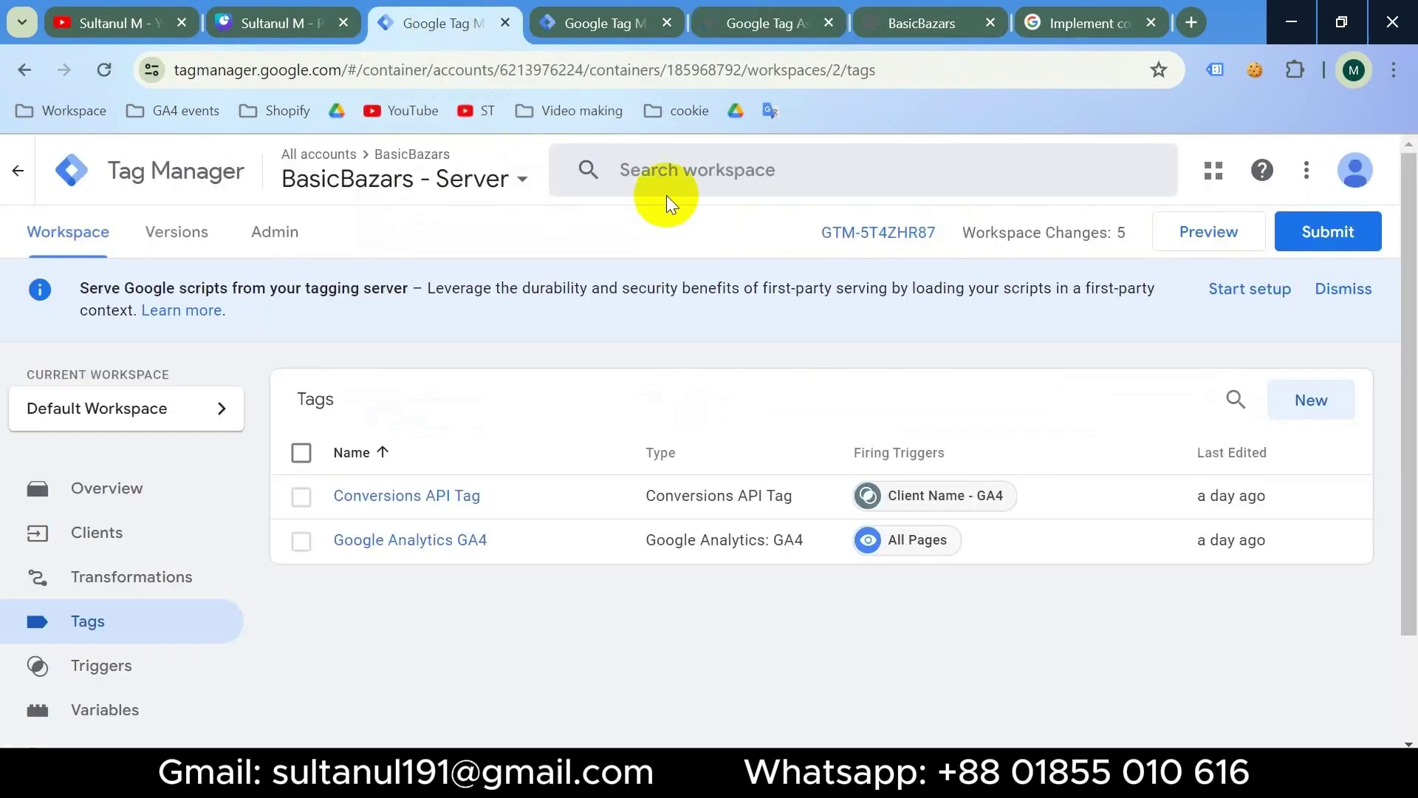
click(1209, 233)
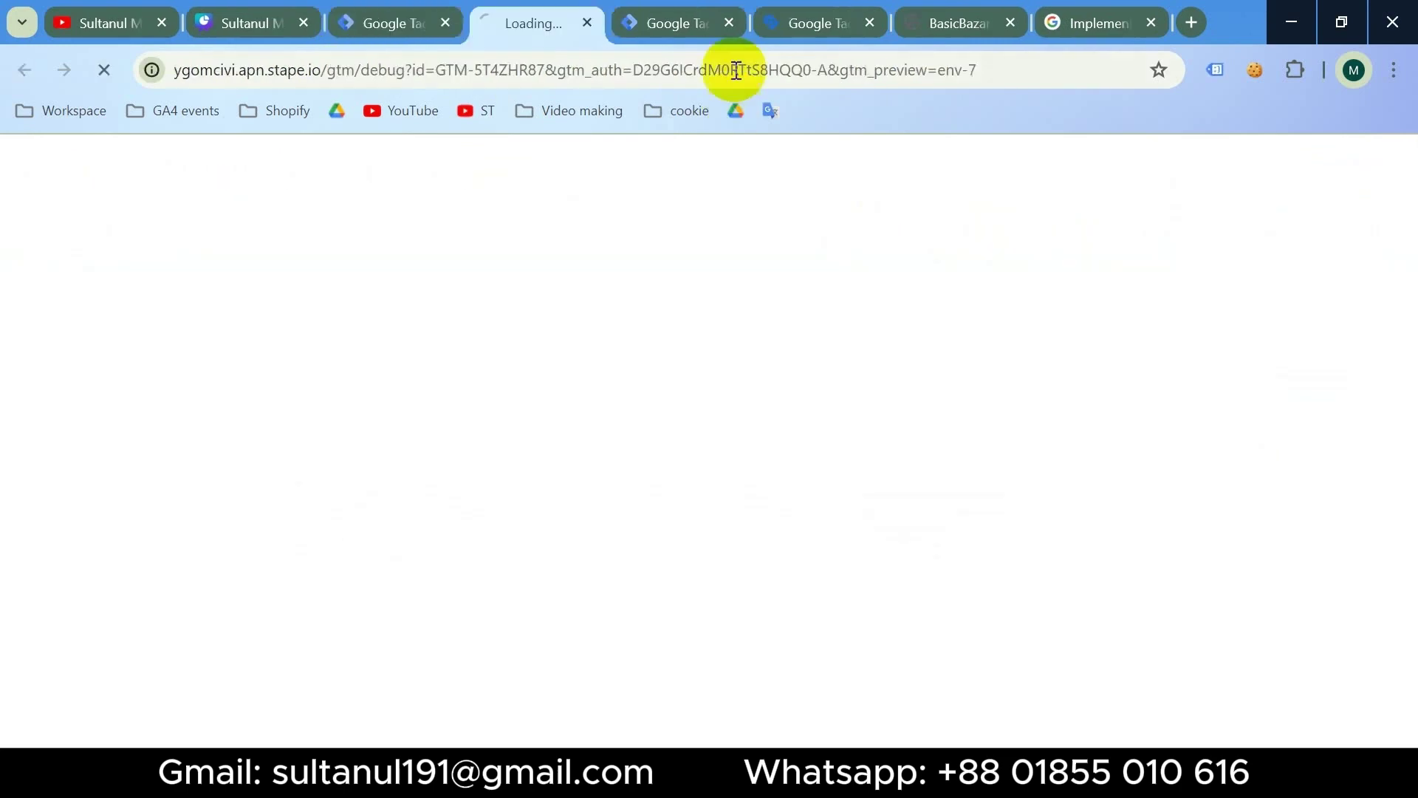
Step: Connect Tag Assistant debugging to basicbazars.myshopify.com
click(822, 21)
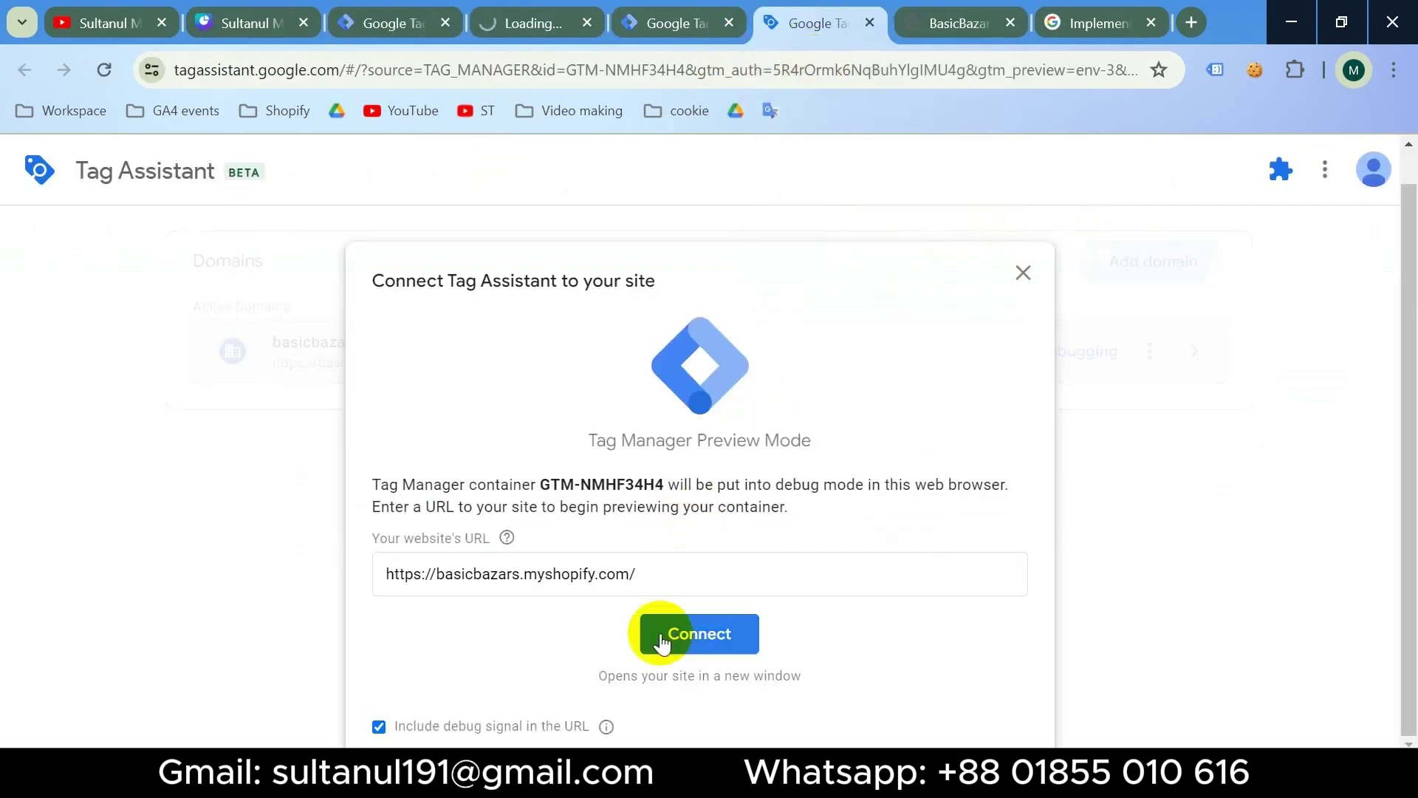
click(659, 591)
click(787, 640)
click(711, 634)
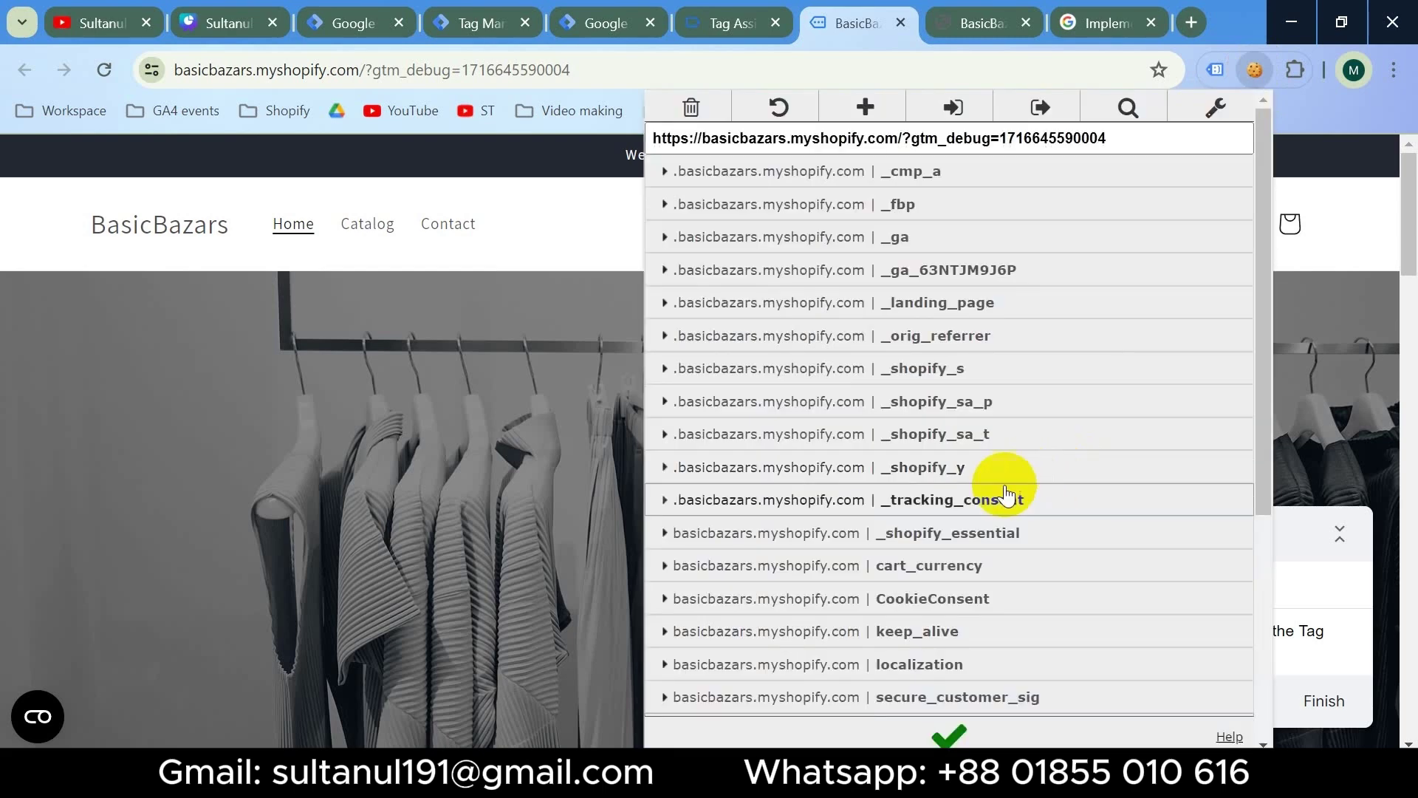
Step: Delete the CookieConsent cookie, reload the storefront, and collapse the Tag Assistant notice
click(668, 597)
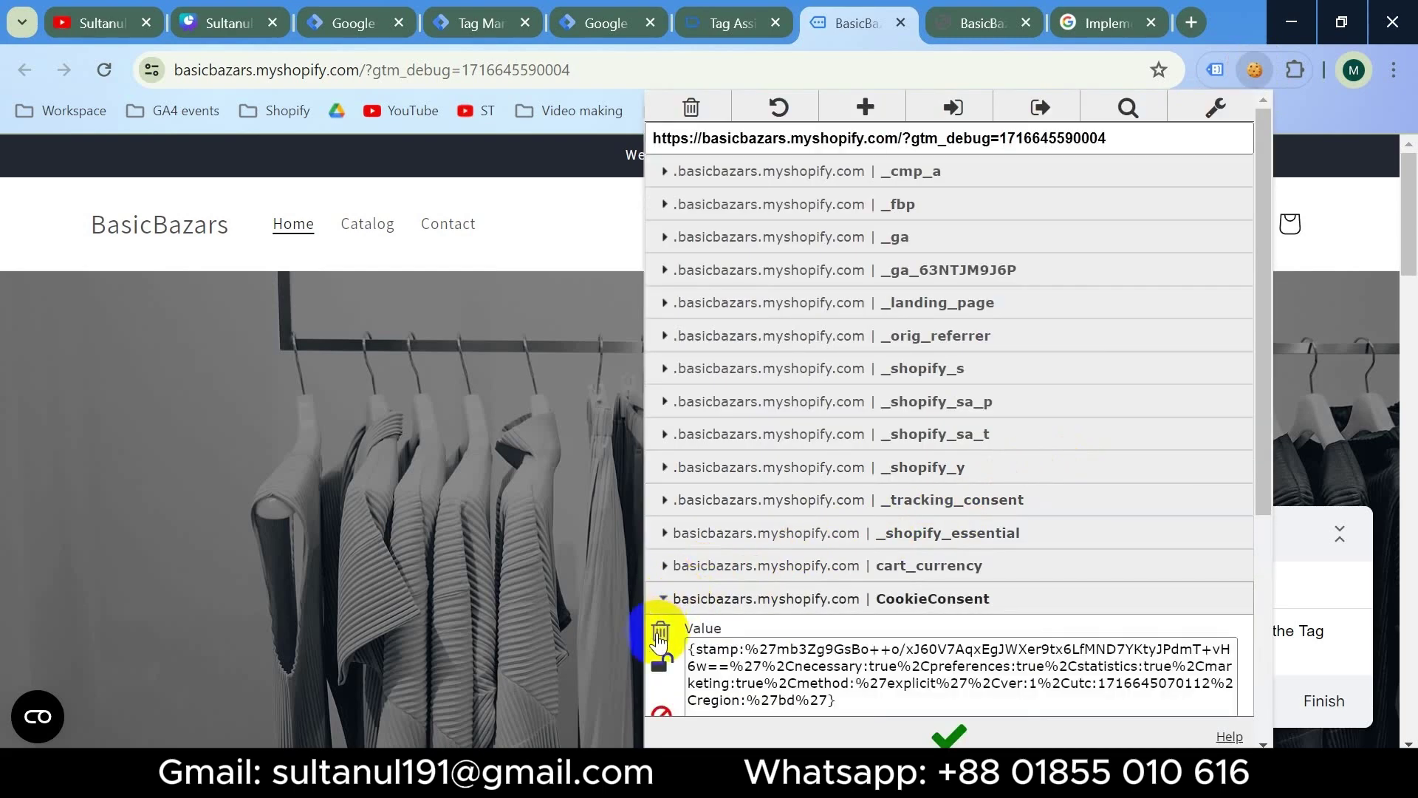
click(665, 643)
click(104, 69)
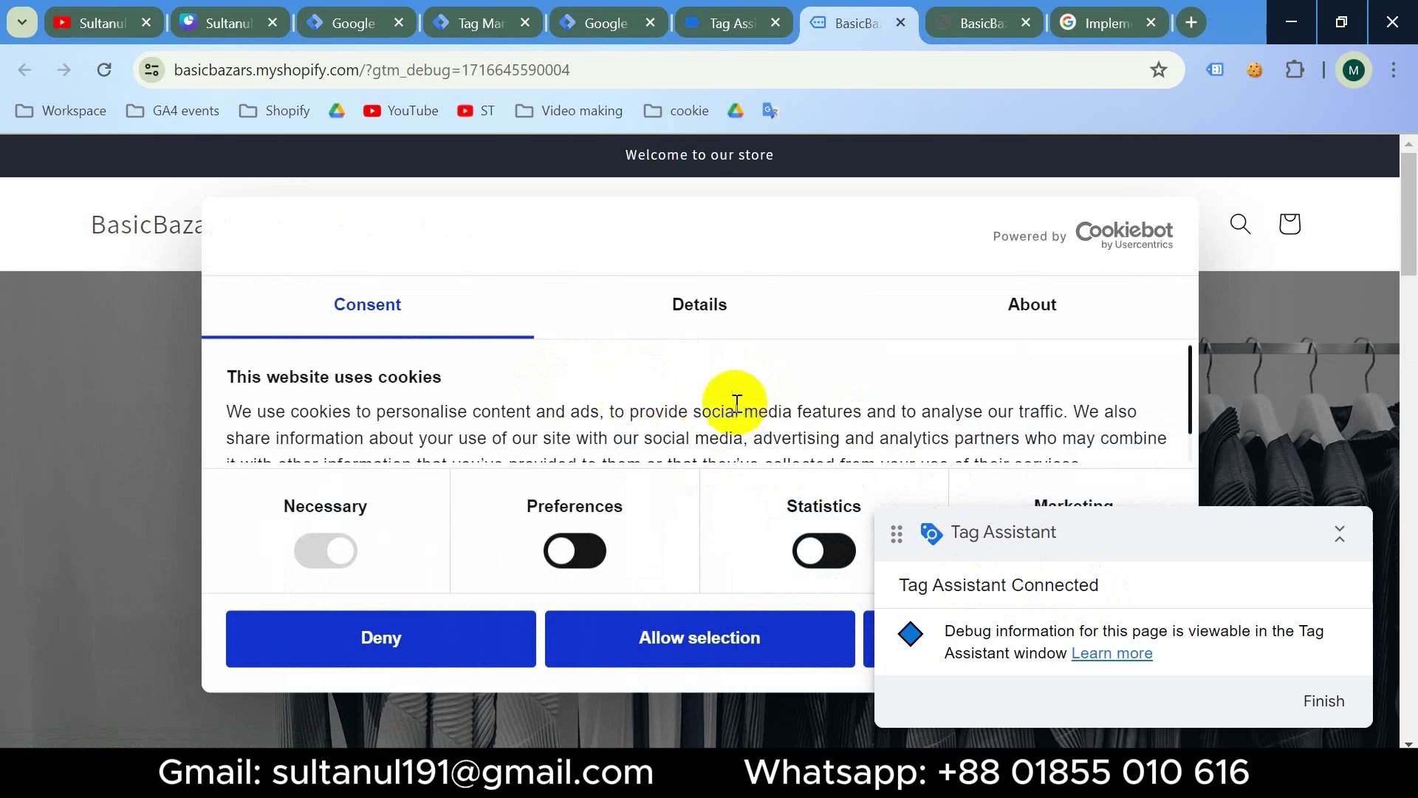
click(1339, 533)
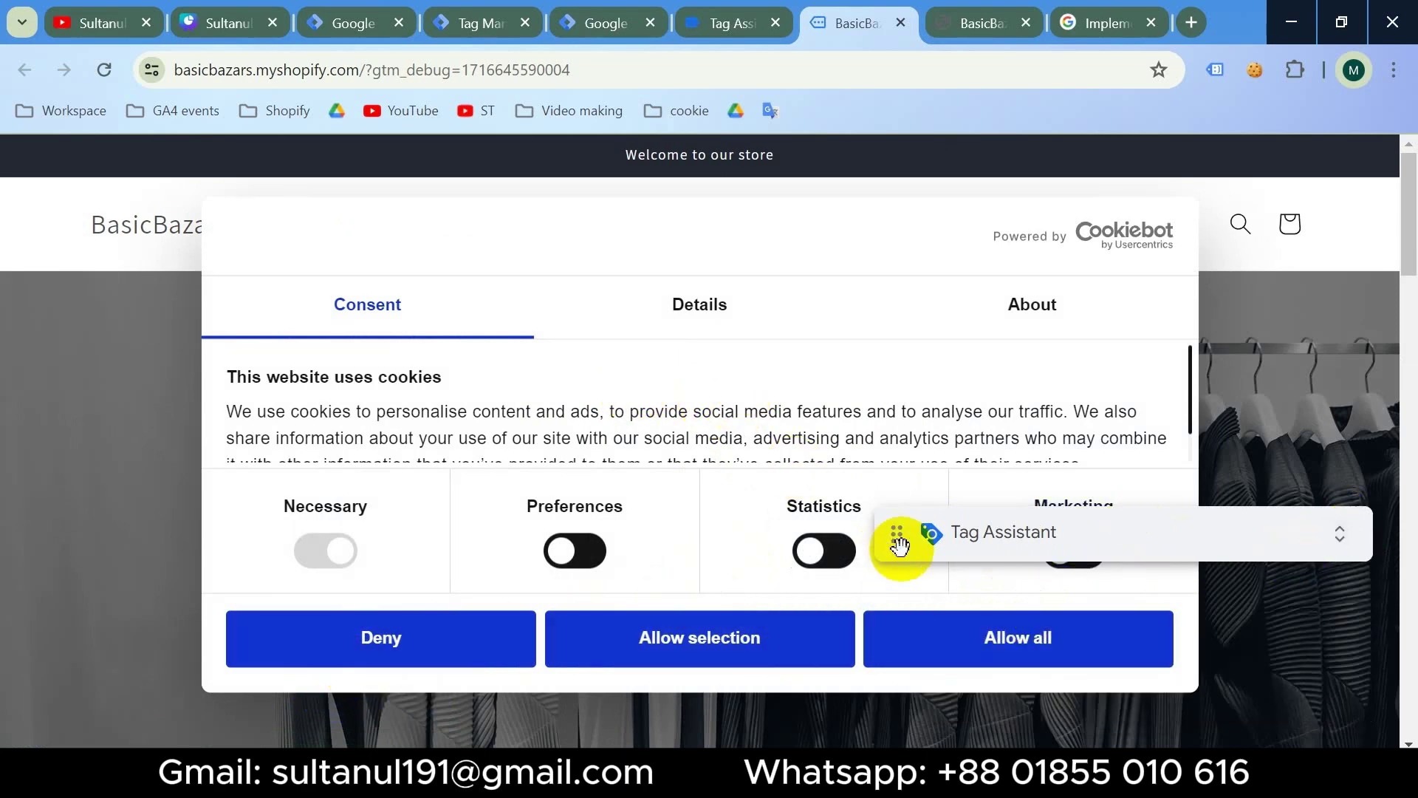
Step: Review the web tags fired on load, then inspect page_view in the server preview
click(724, 25)
click(712, 550)
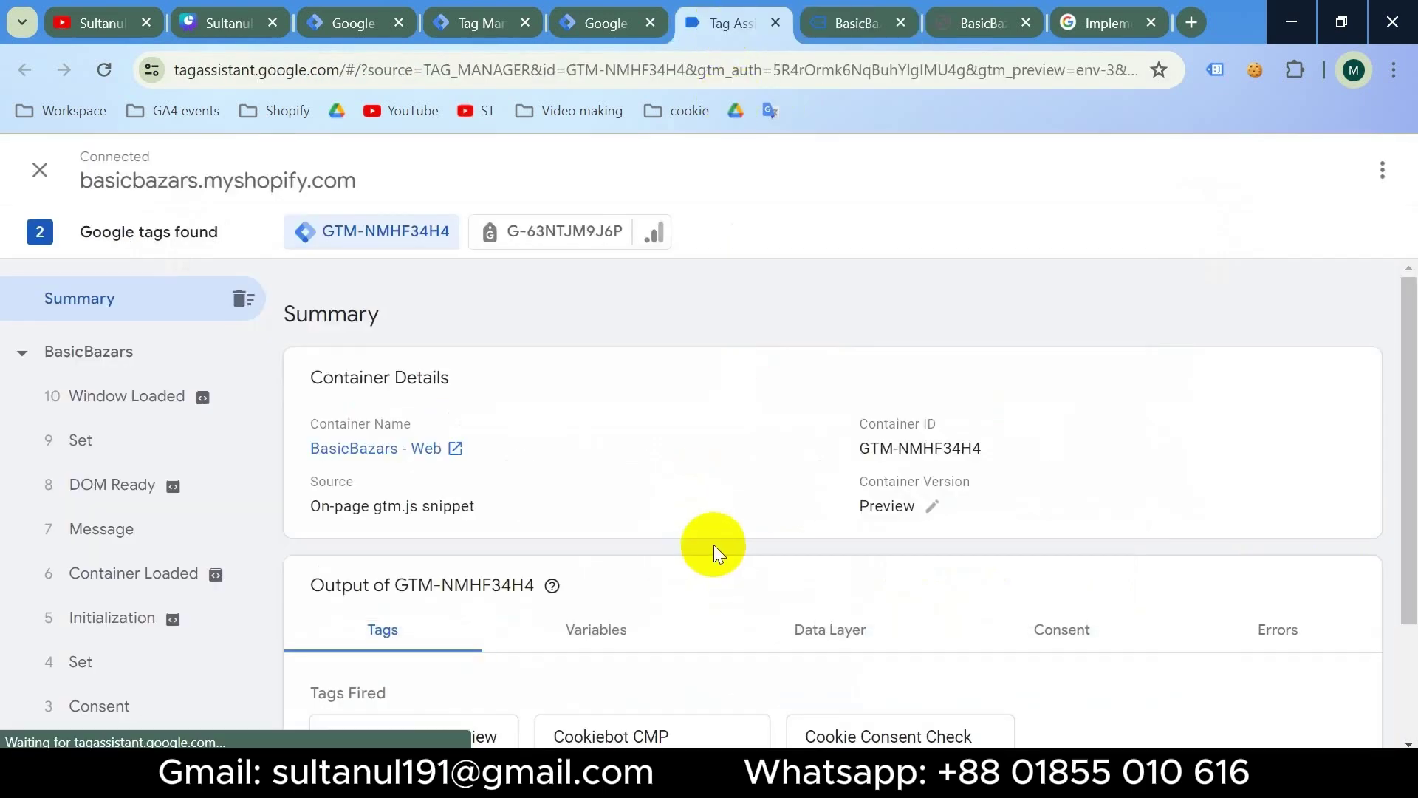
scroll(714, 544, down, 2)
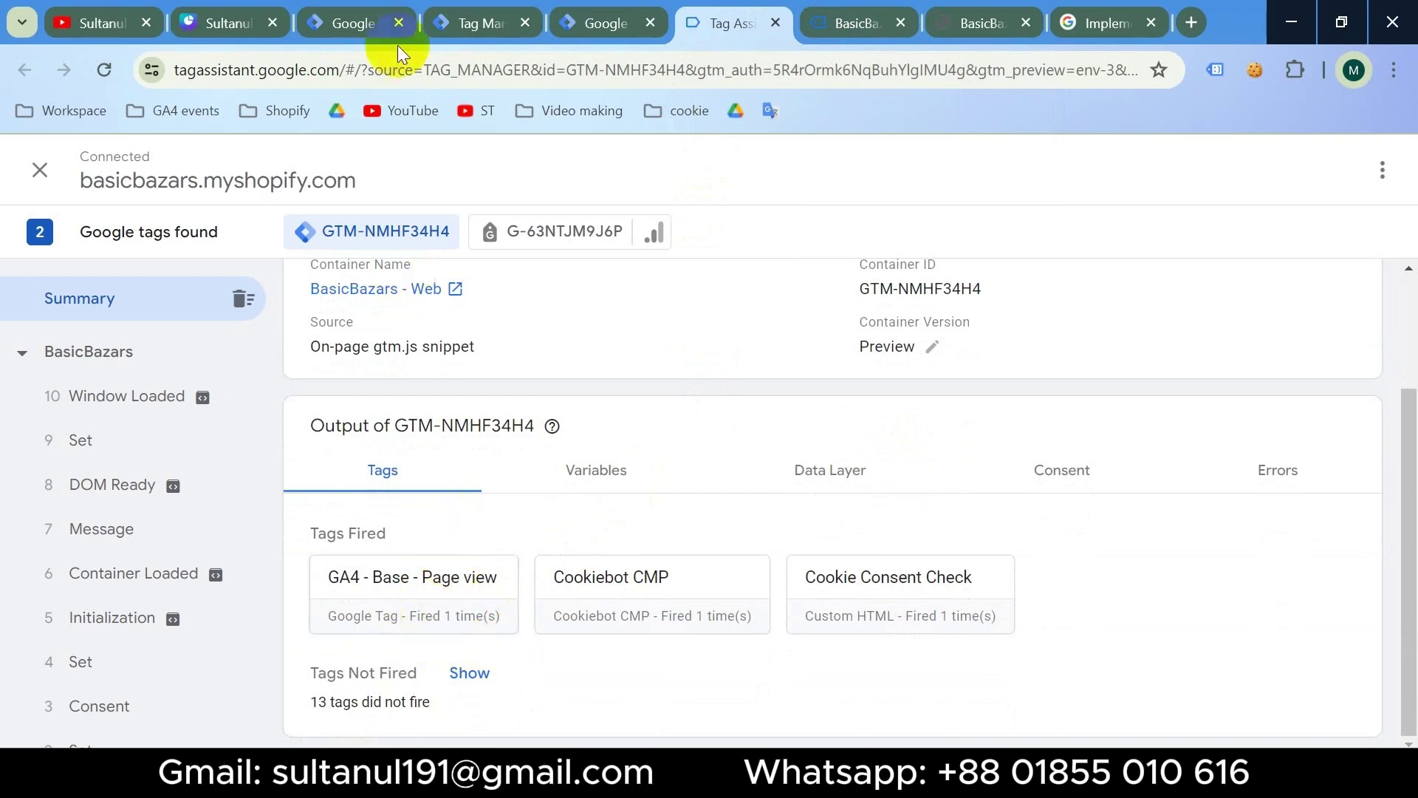
click(464, 18)
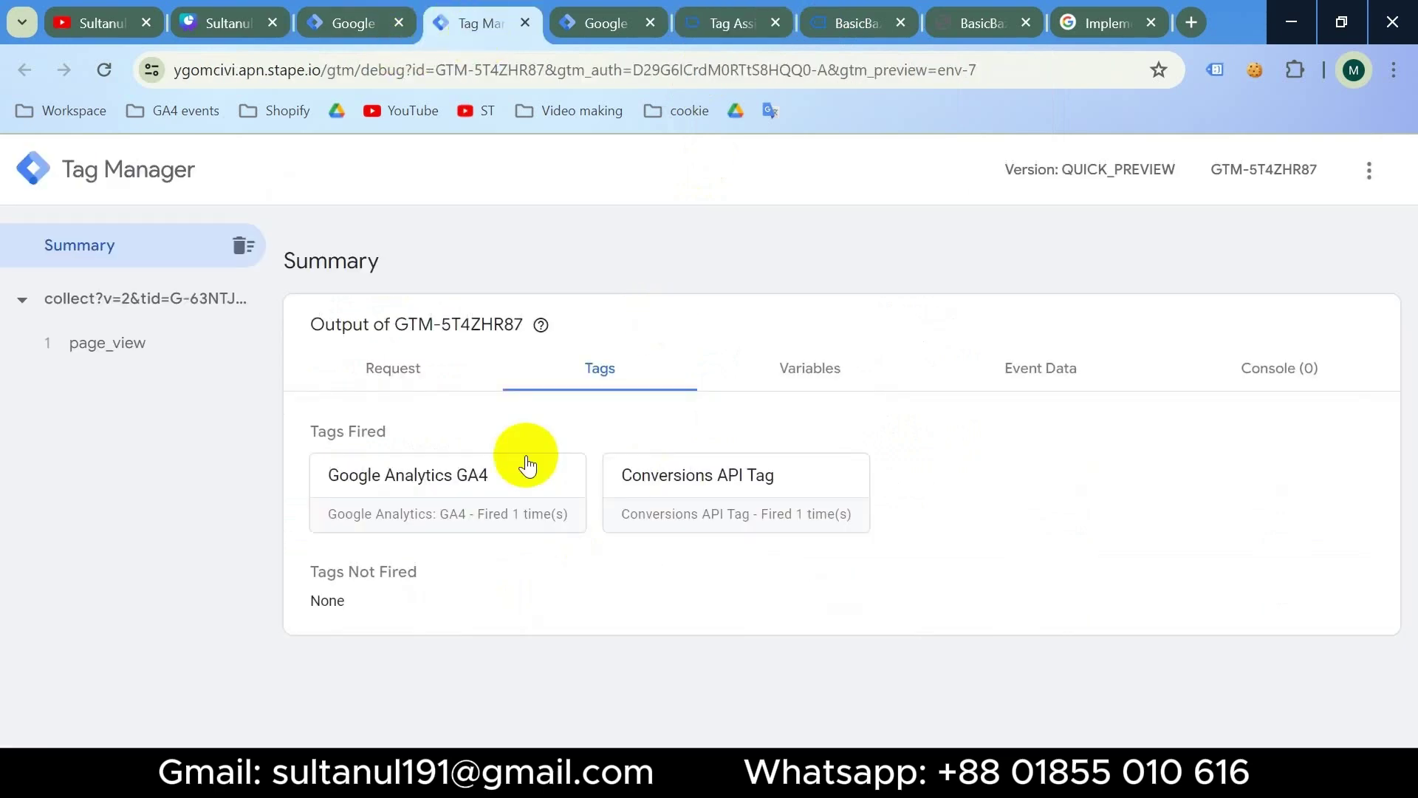
click(125, 351)
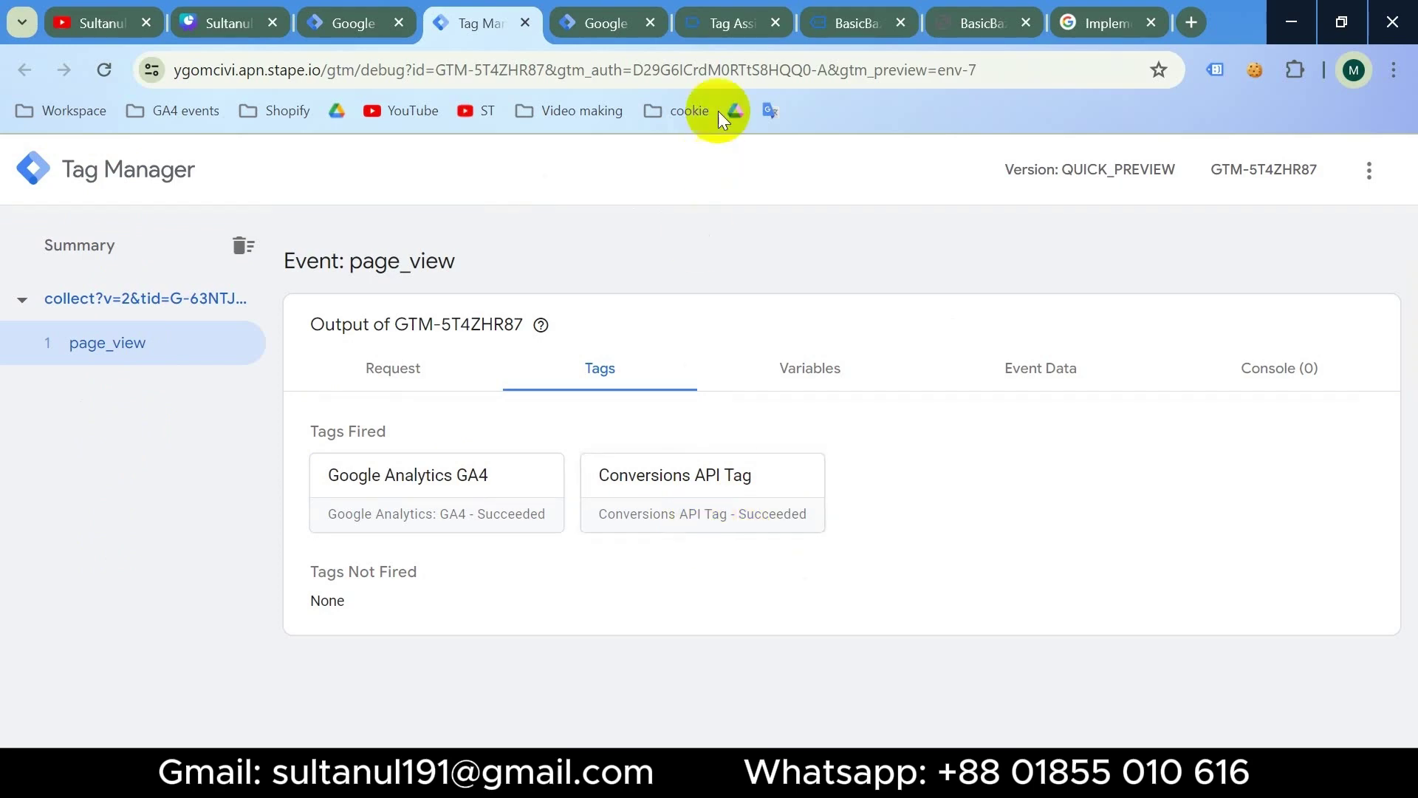
click(733, 32)
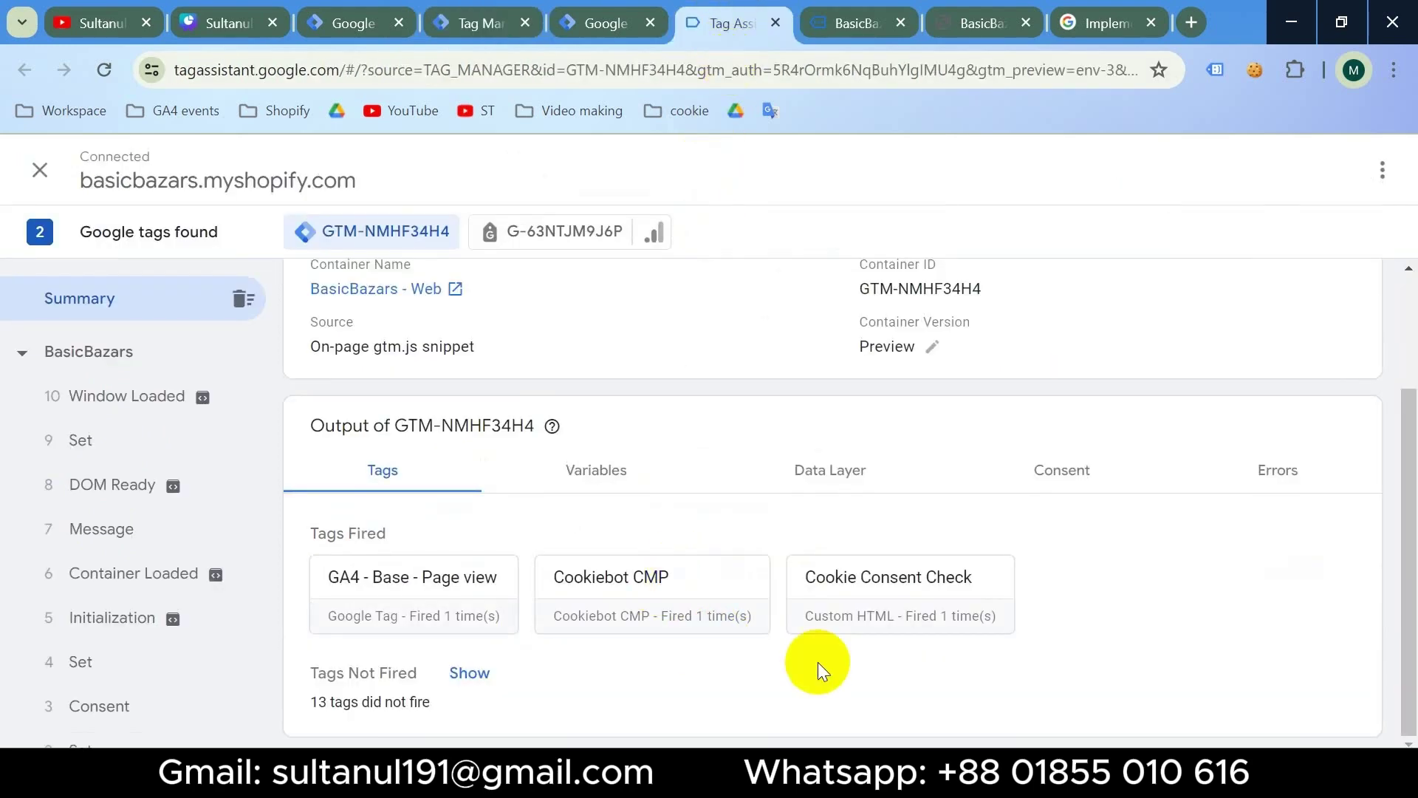
Step: Return to the server preview showing Google Analytics GA4 and Conversions API Tag succeeded on page_view
click(347, 23)
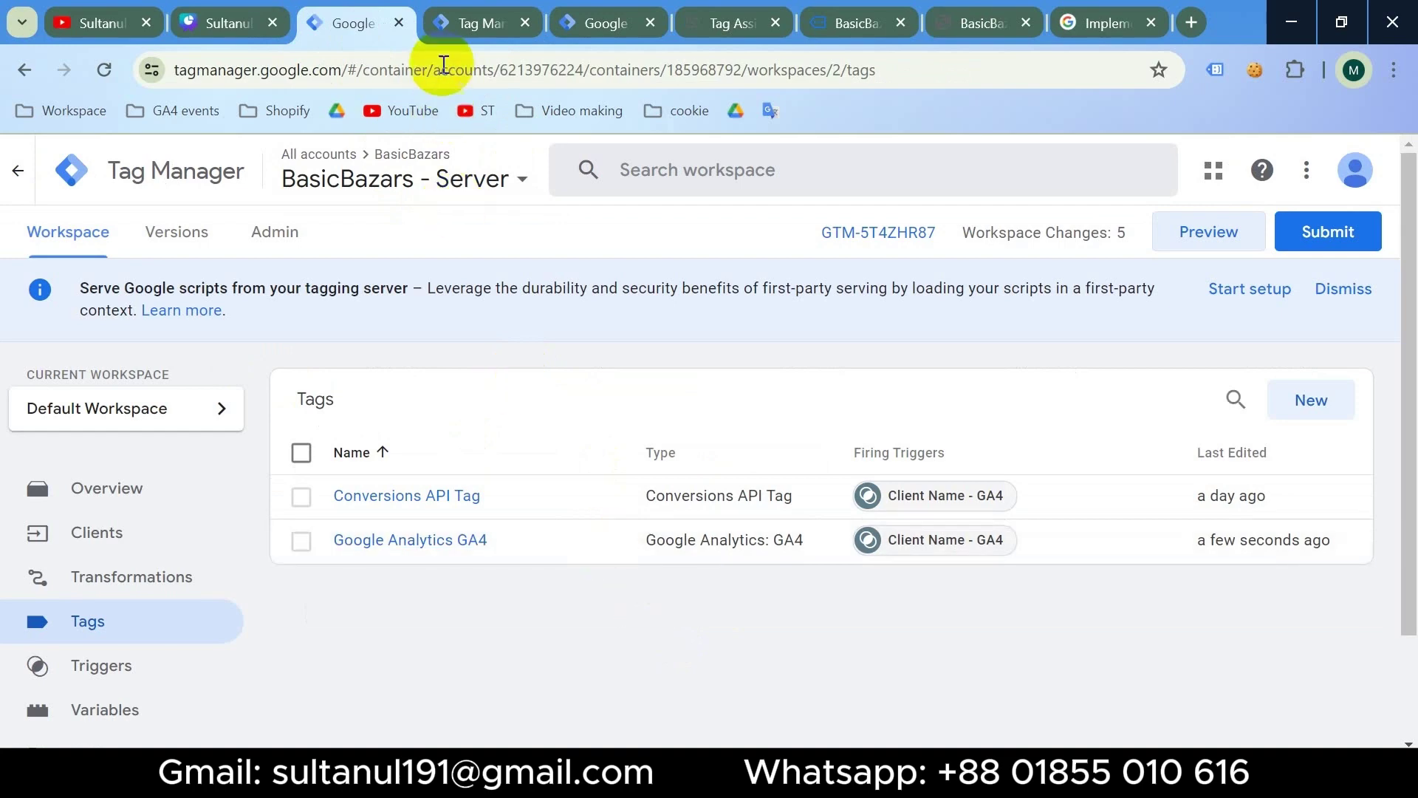
click(473, 19)
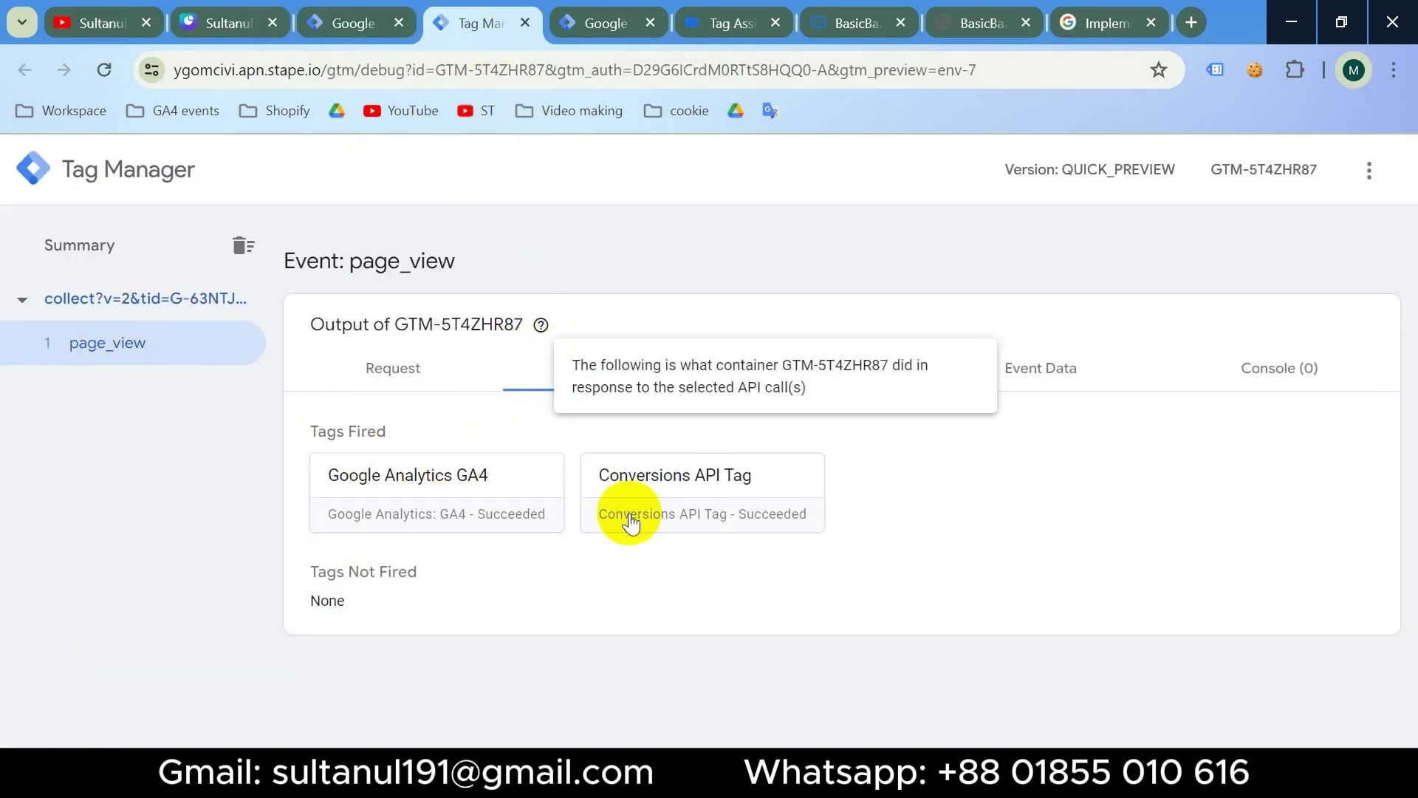
Step: Expand the page_view Event Data to find x-ga-gcs with value G100
click(1035, 378)
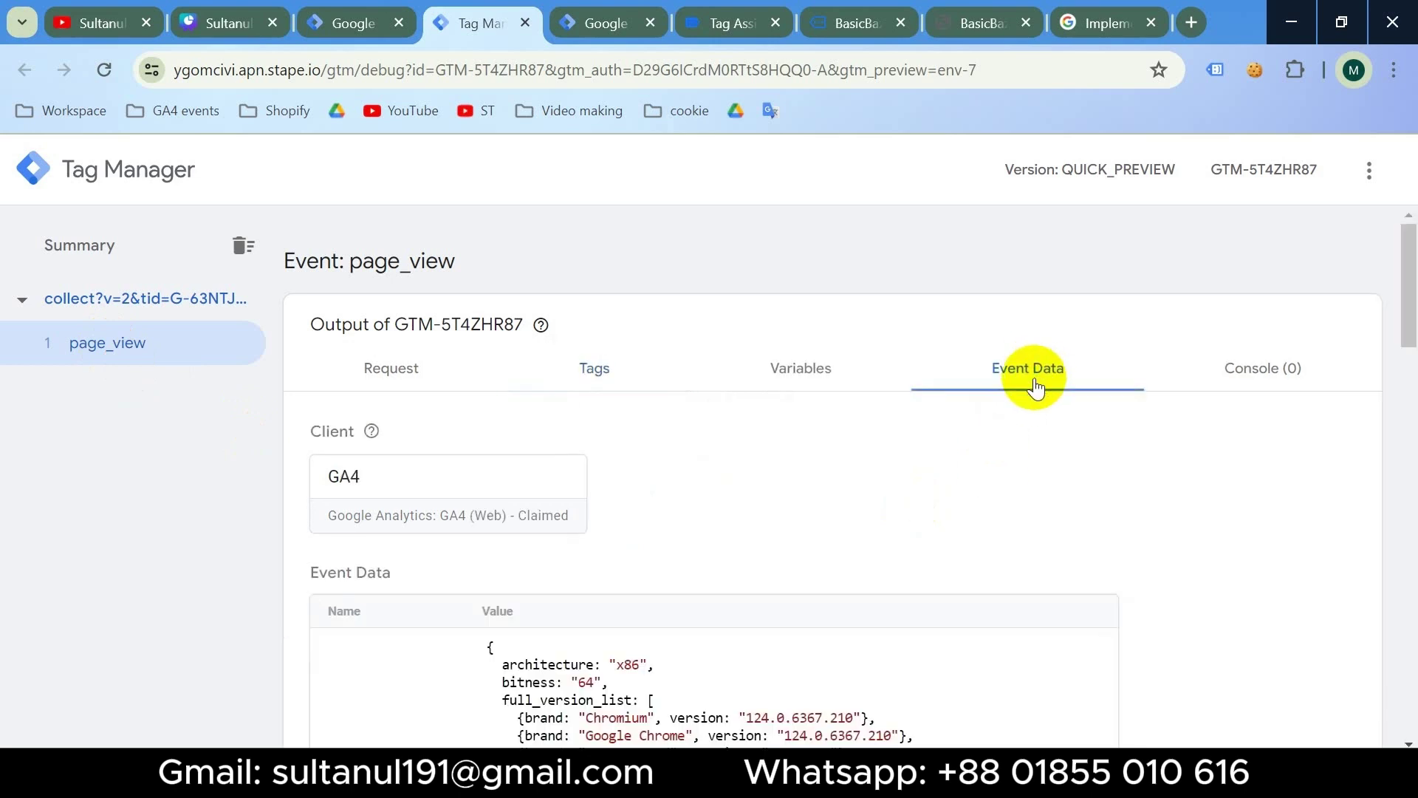
scroll(880, 502, down, 10)
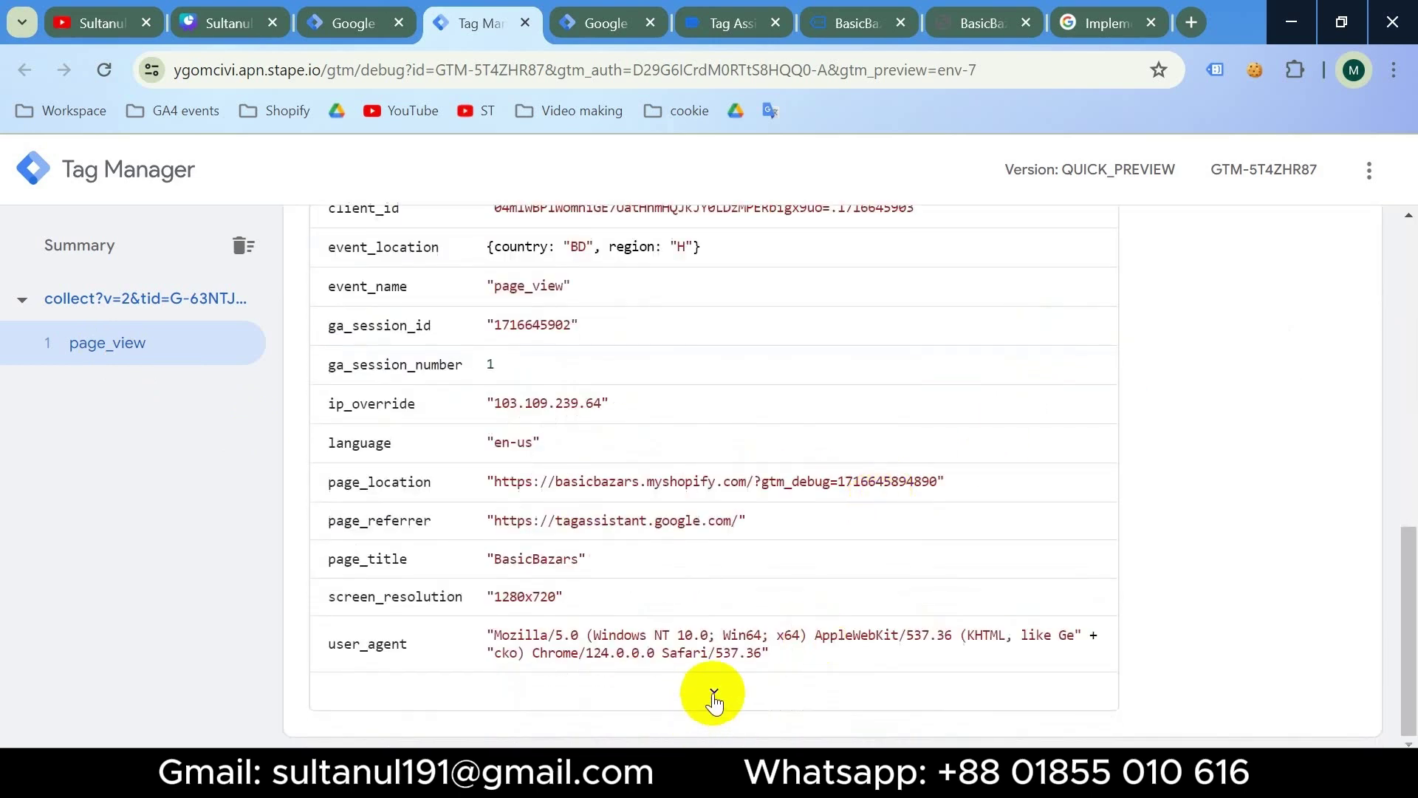
click(714, 694)
scroll(495, 513, down, 5)
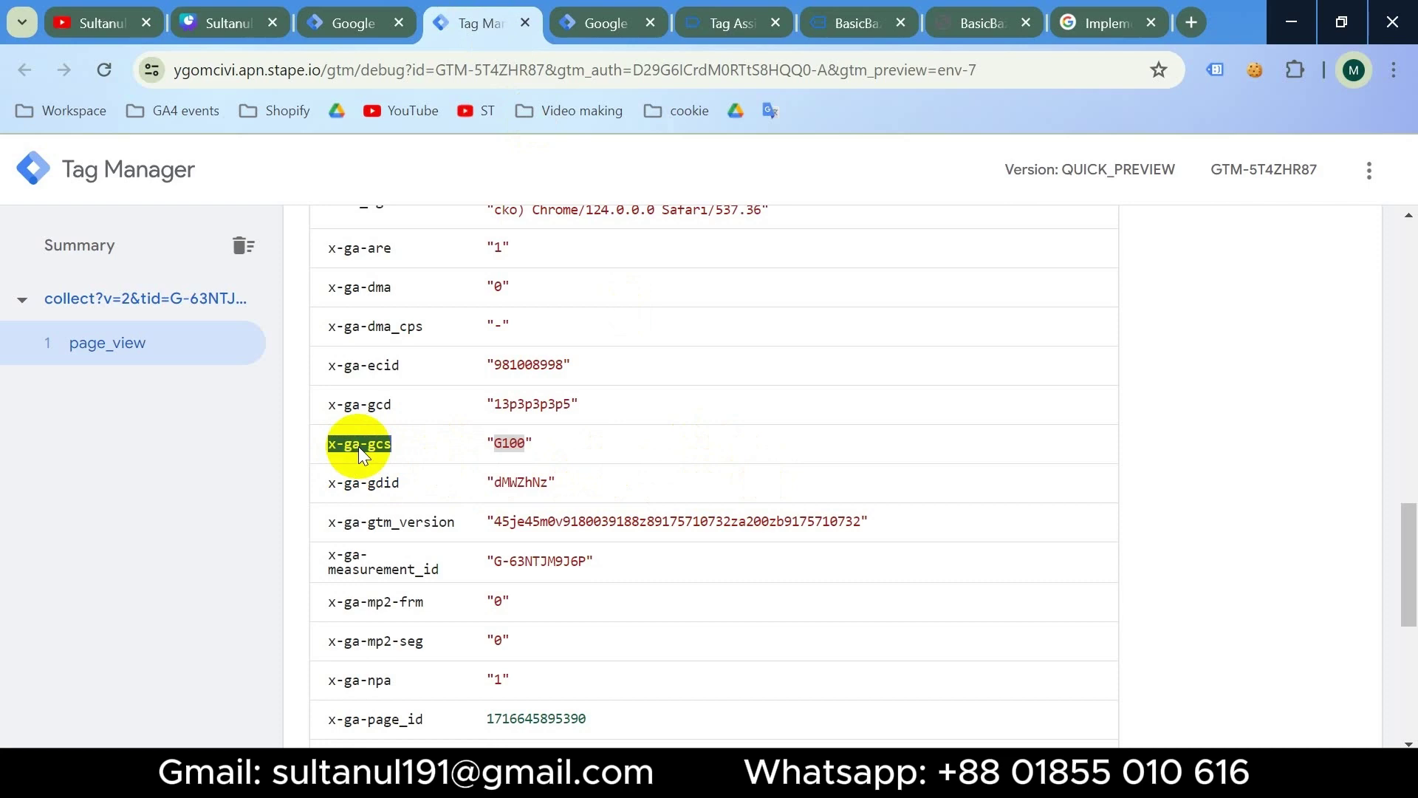
Step: Create and save a server Event Data variable named x-ga-gcs with key path x-ga-gcs
click(356, 24)
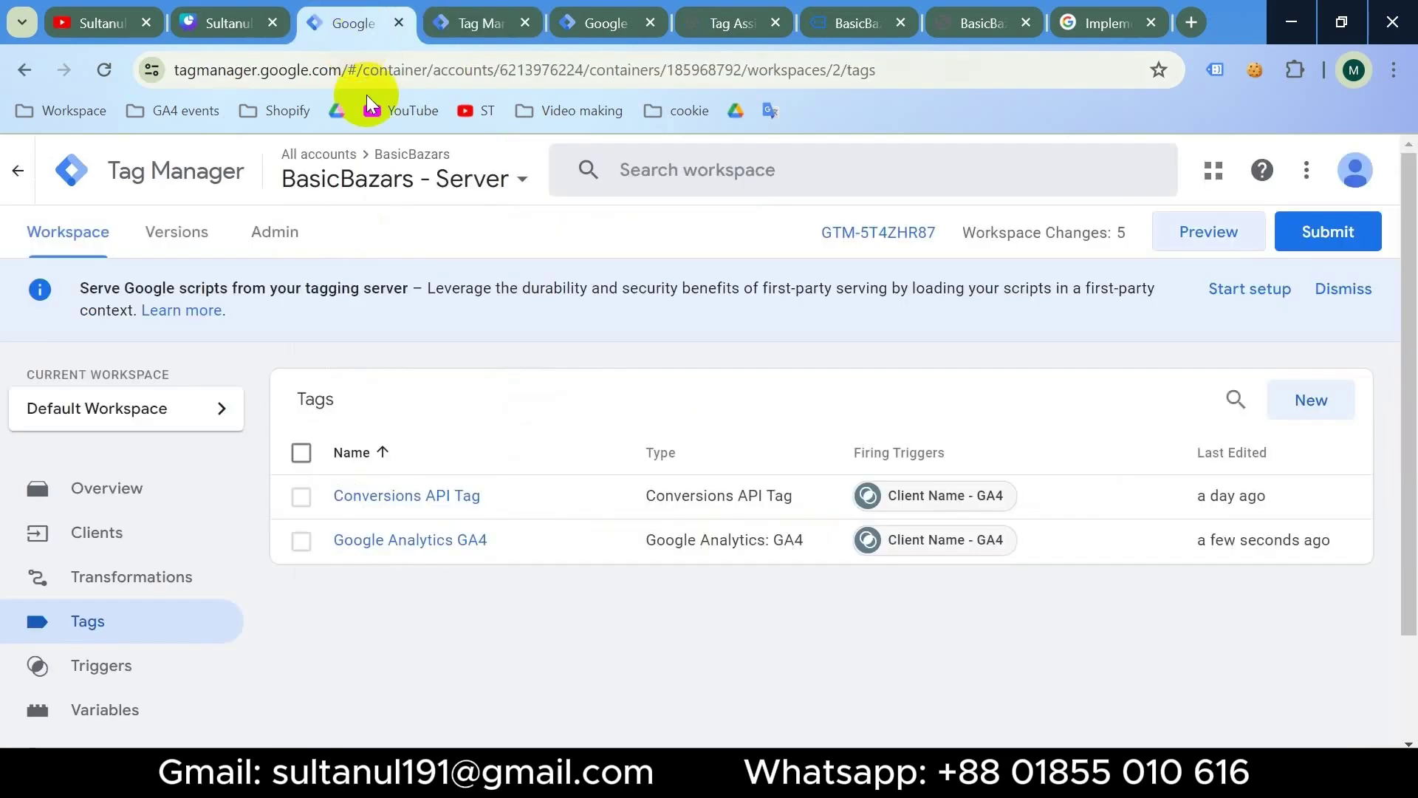
scroll(148, 598, down, 2)
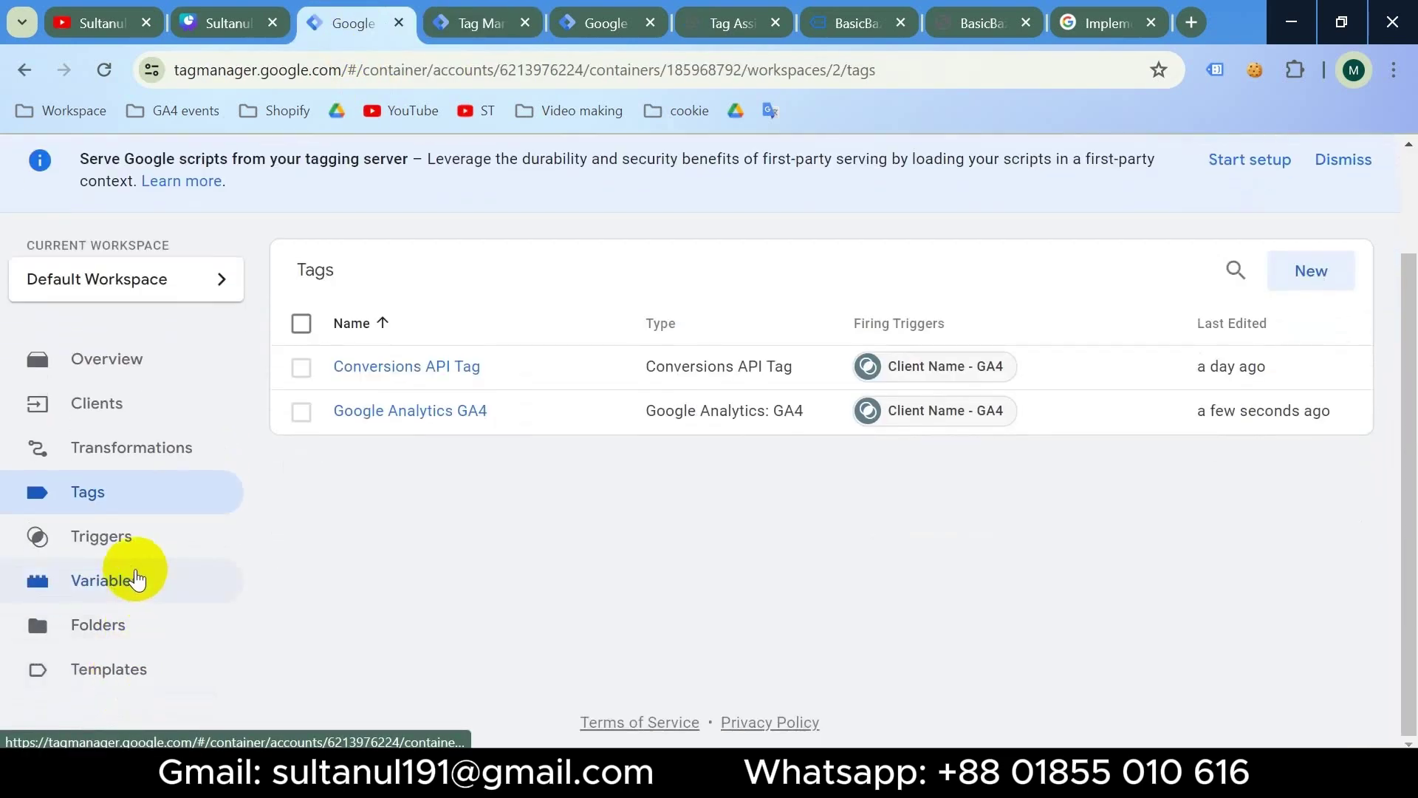
click(138, 581)
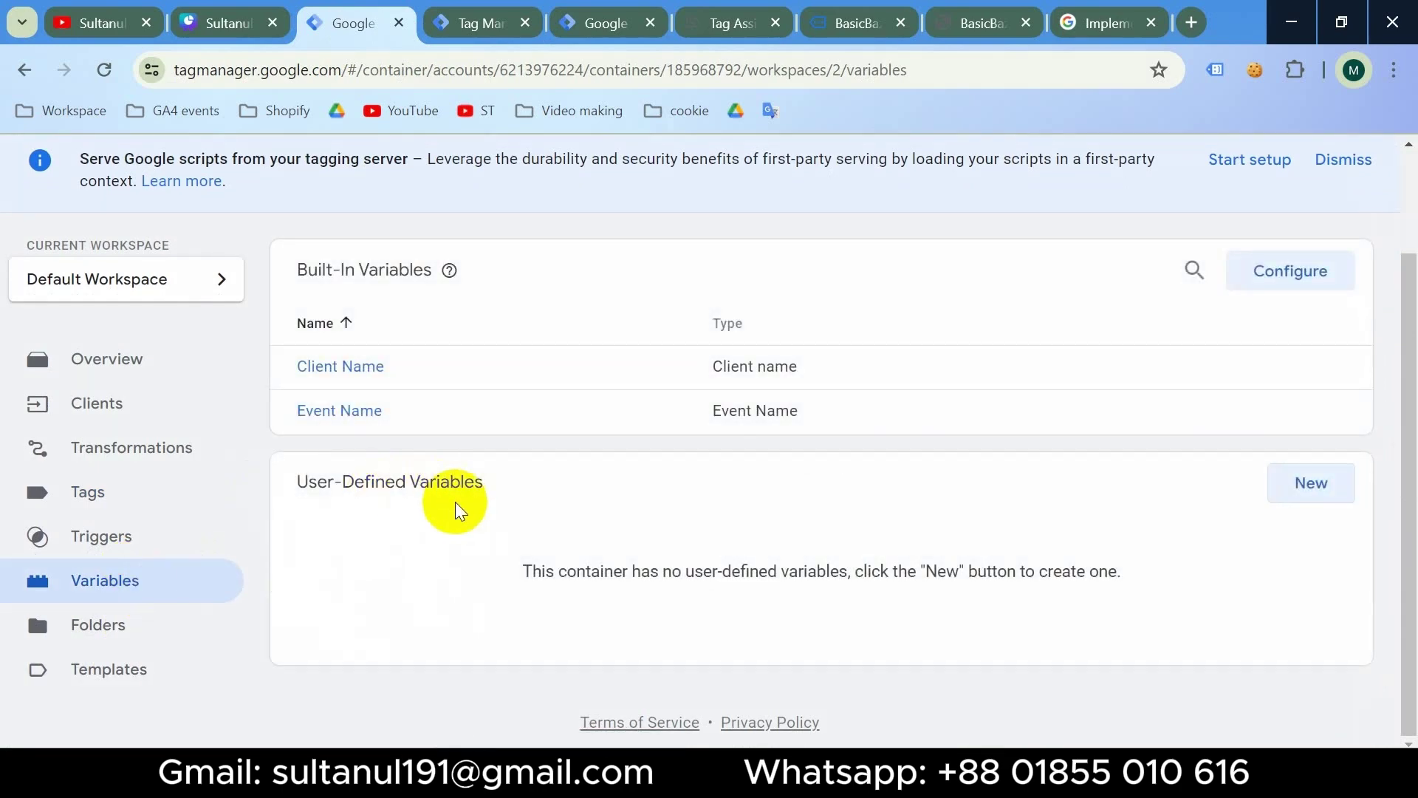
click(1309, 493)
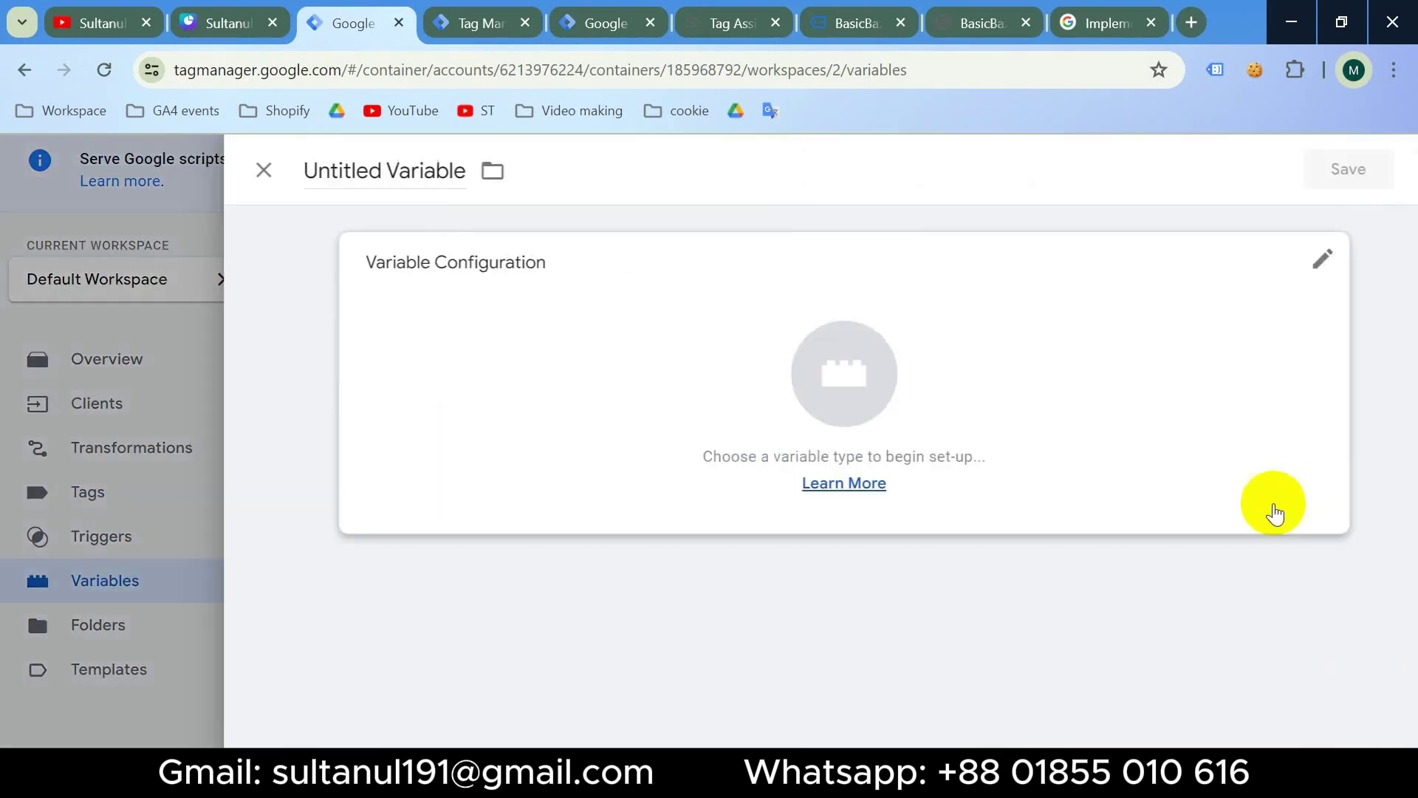
click(686, 373)
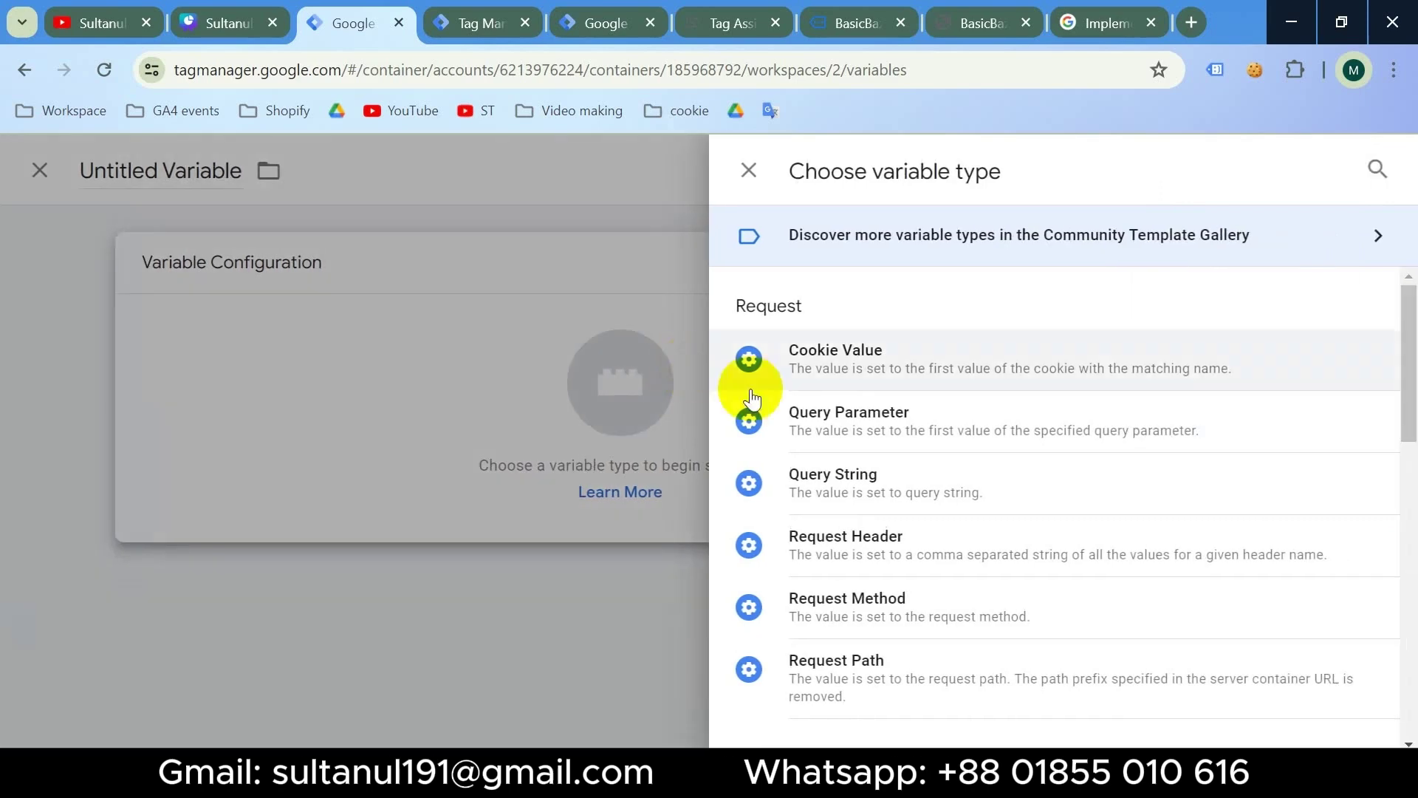
scroll(1011, 531, down, 7)
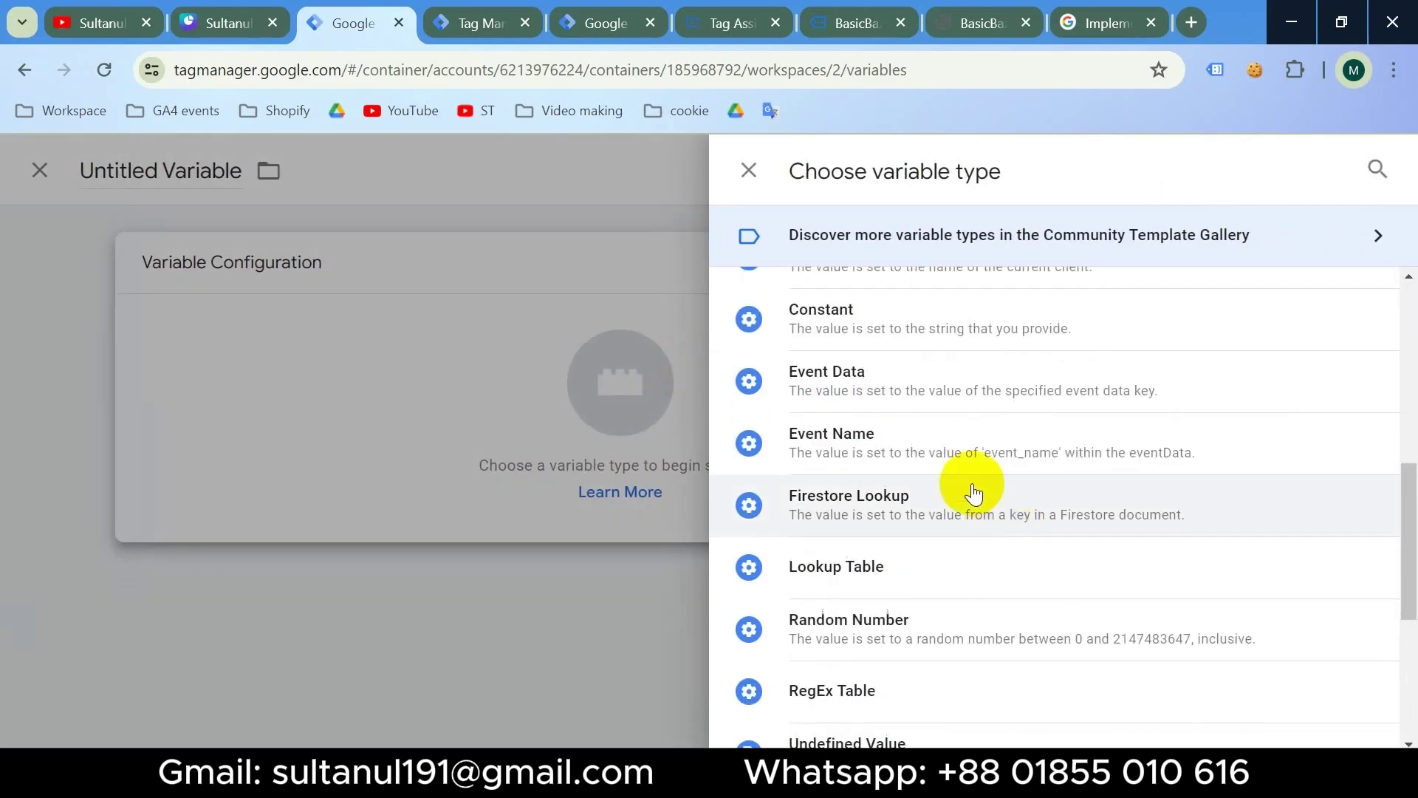
click(894, 385)
click(396, 487)
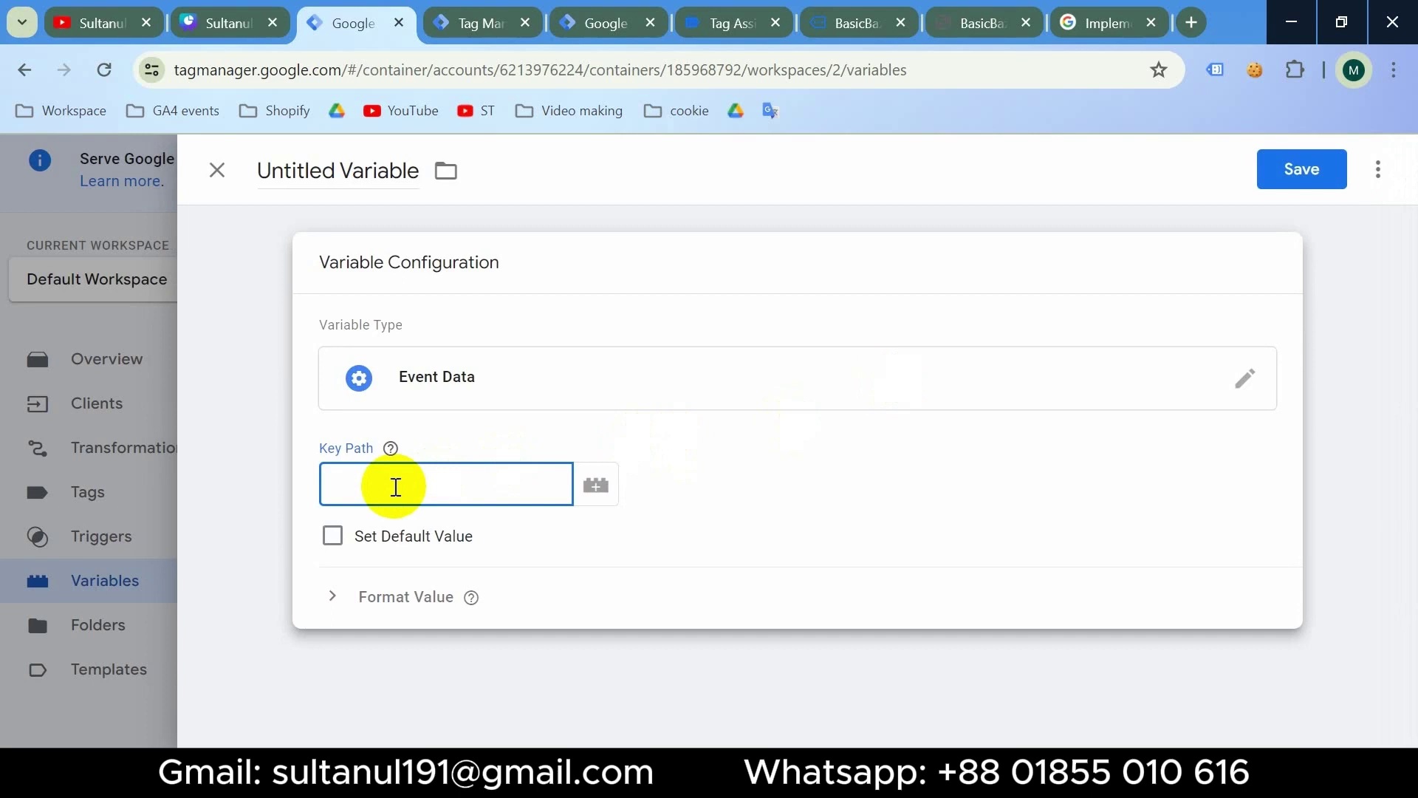
click(333, 172)
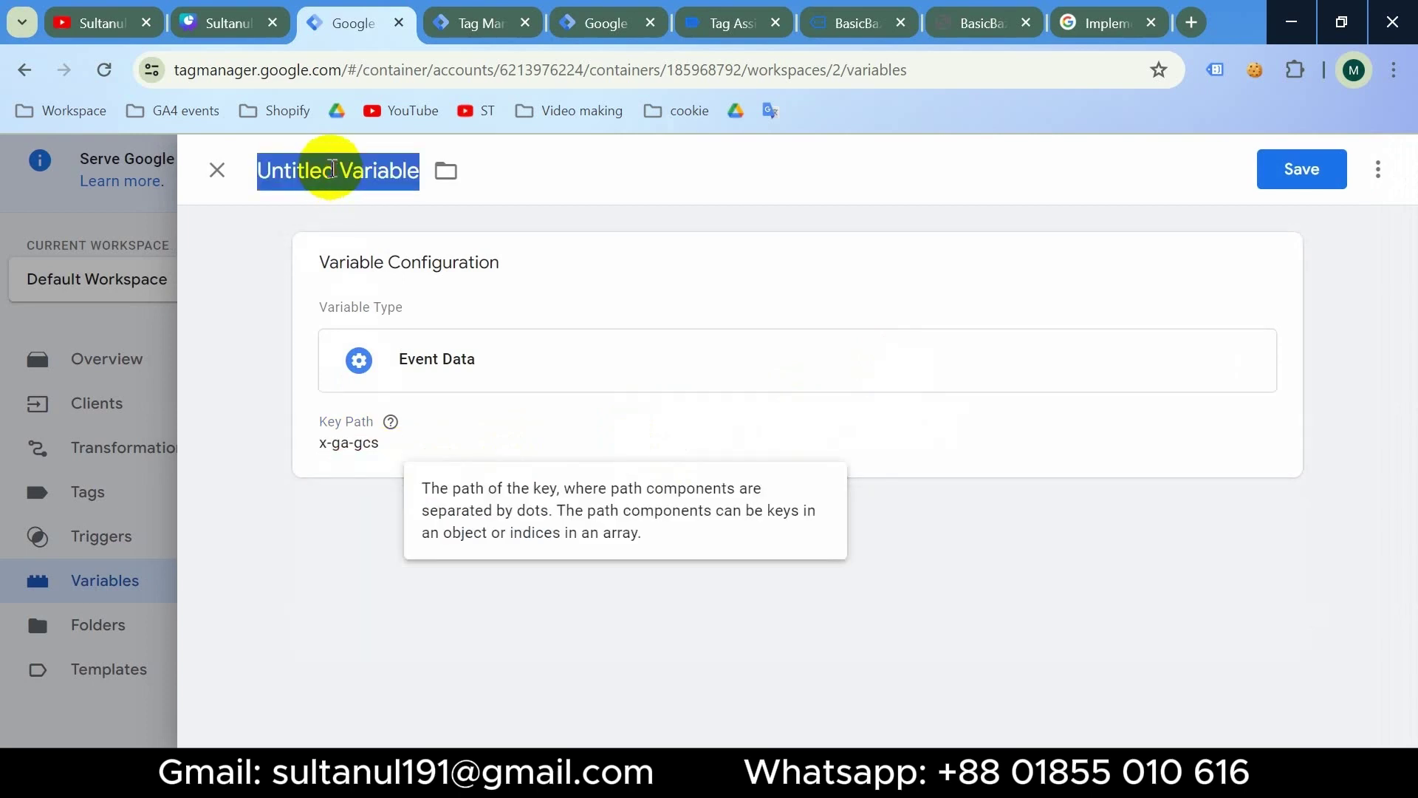
text(x-ga-gcs)
click(1273, 176)
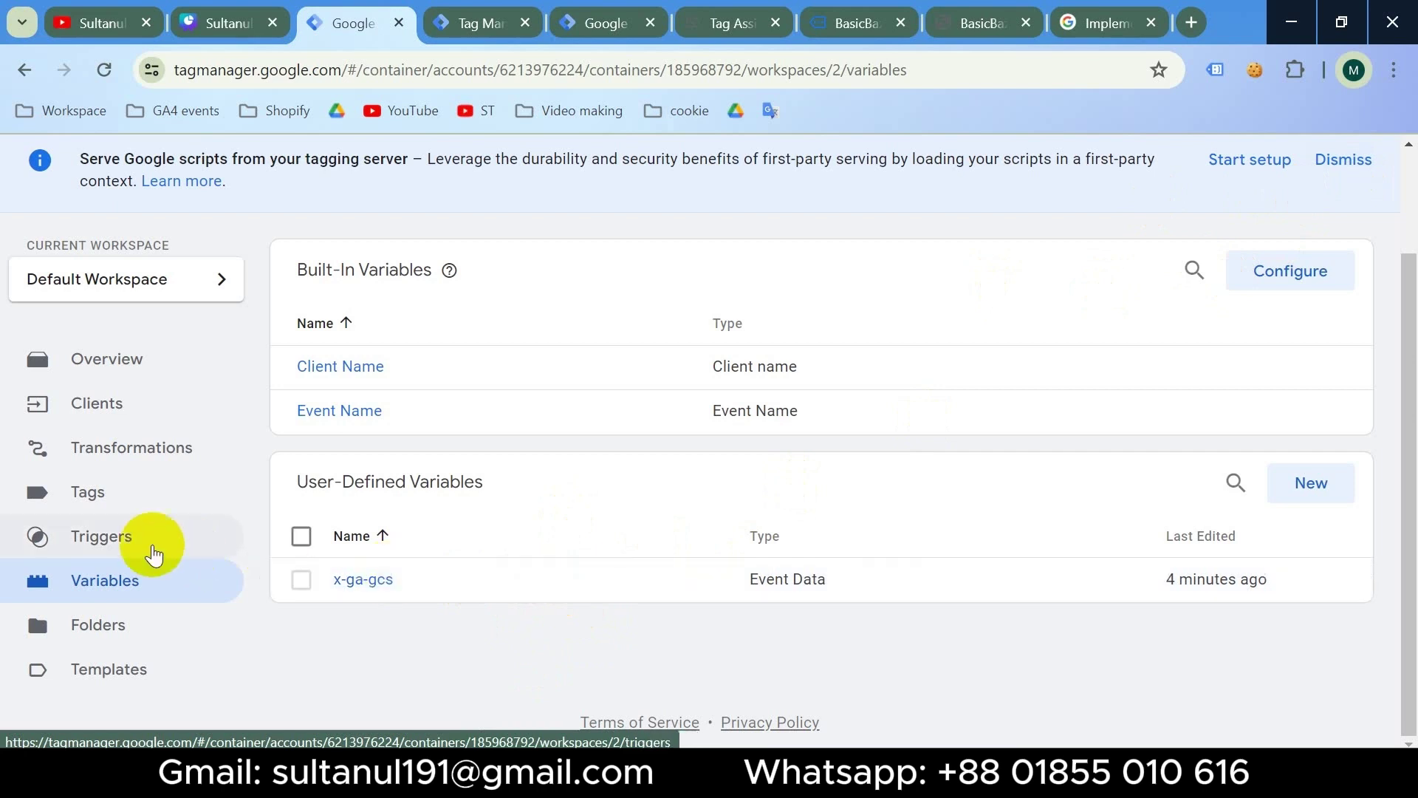
Step: Add an x-ga-gcs matches RegEx condition to the Client Name - GA4 trigger
click(116, 547)
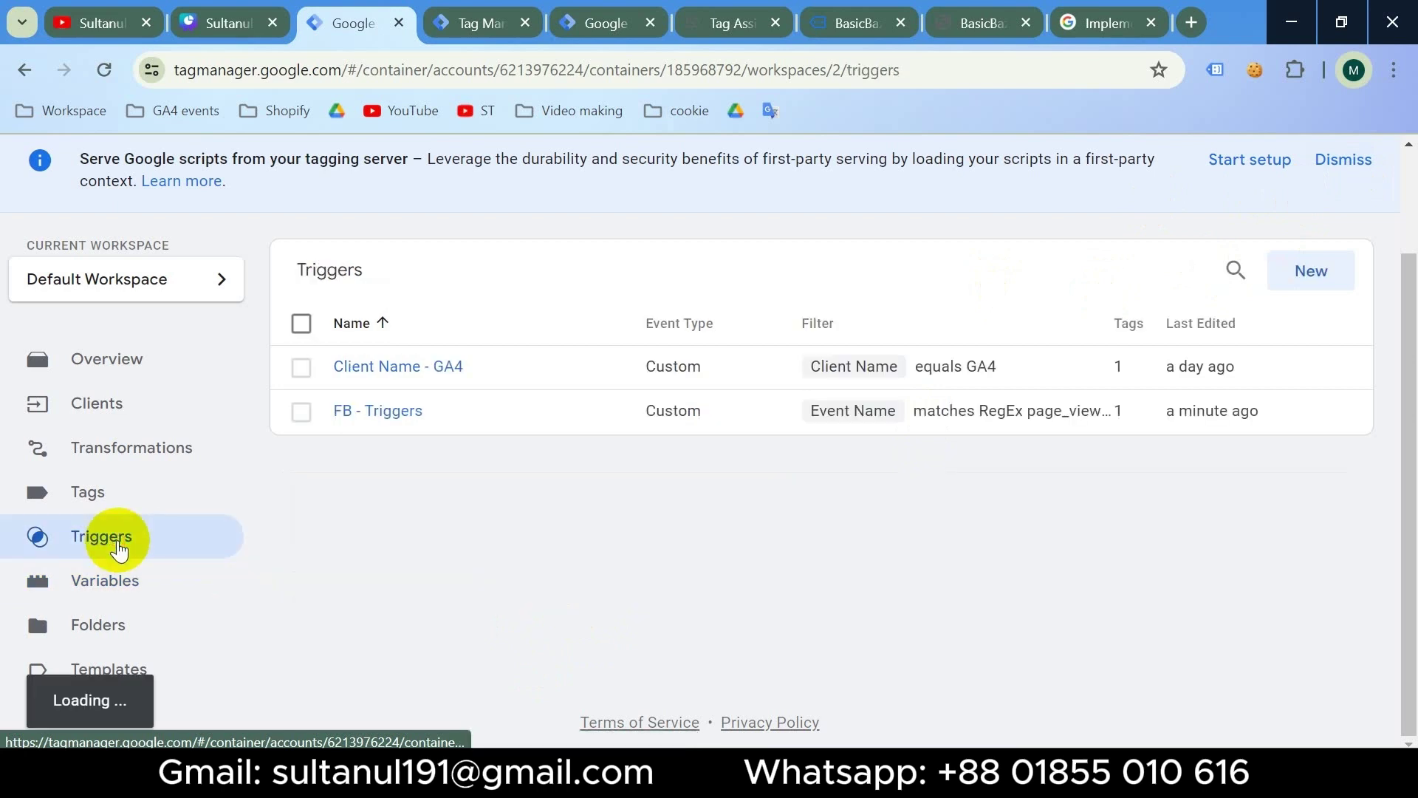
click(421, 371)
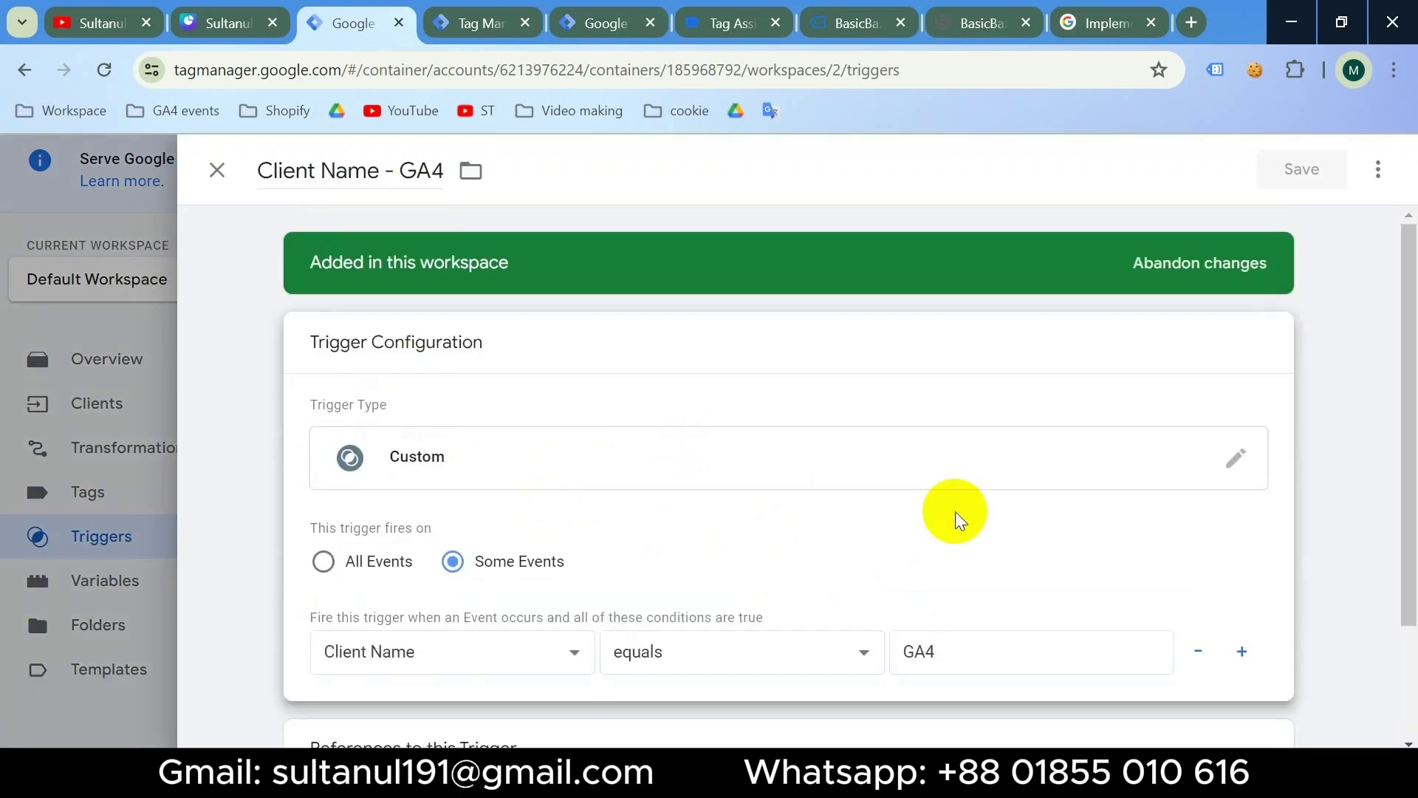
click(1230, 663)
scroll(1244, 656, down, 1)
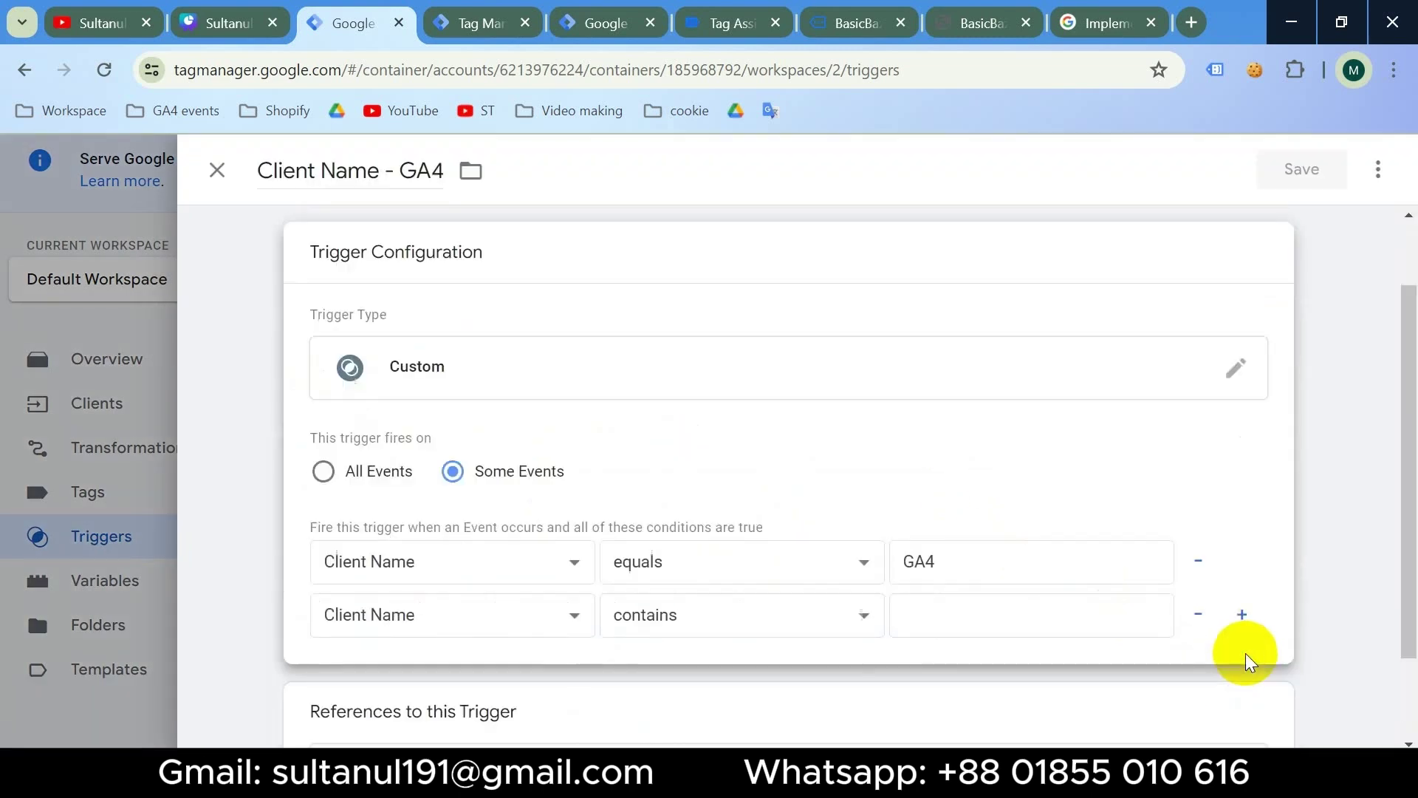
click(575, 595)
click(415, 667)
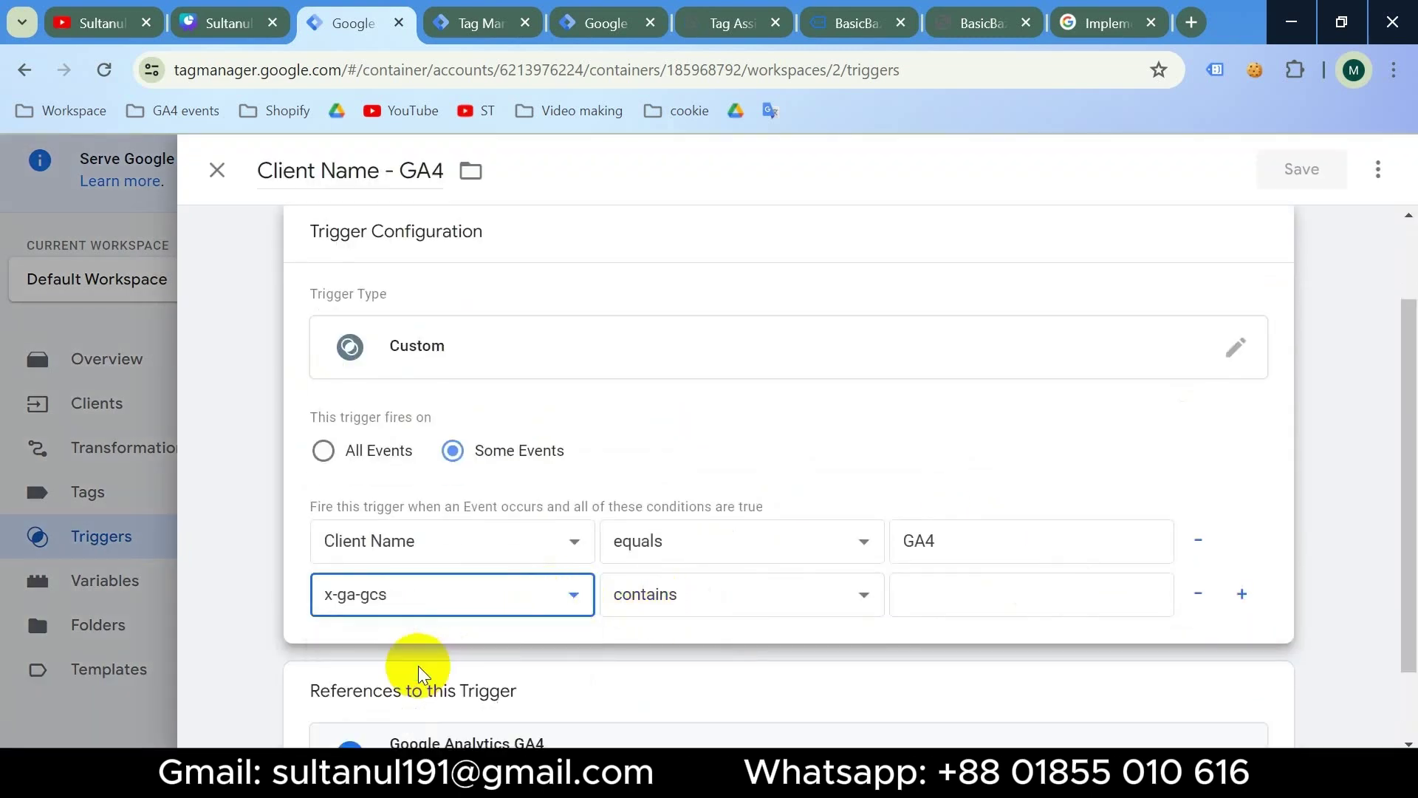
click(863, 596)
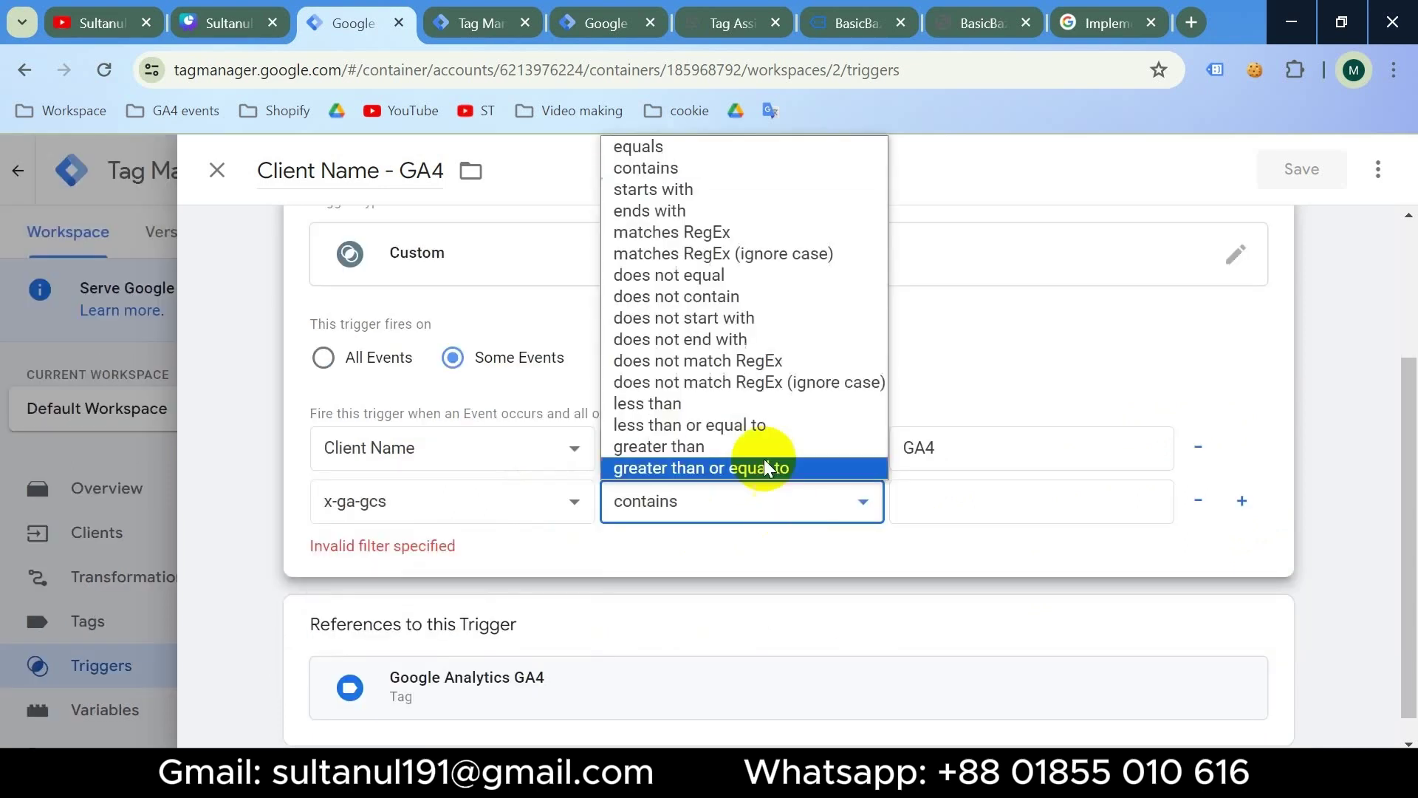
click(712, 232)
Step: Enter G1.1 as the condition's match value and save the trigger
click(953, 511)
scroll(960, 554, up, 1)
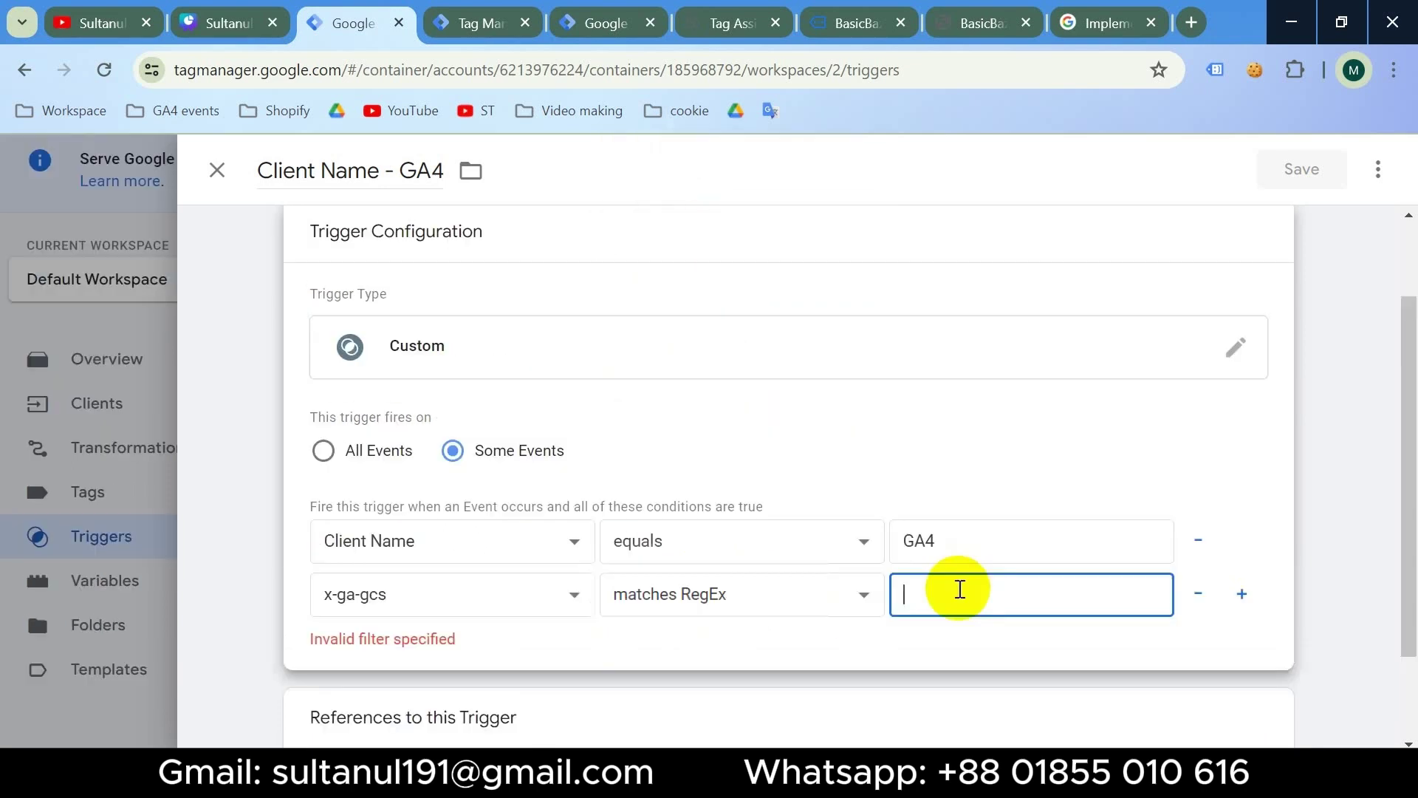
text(G1.1)
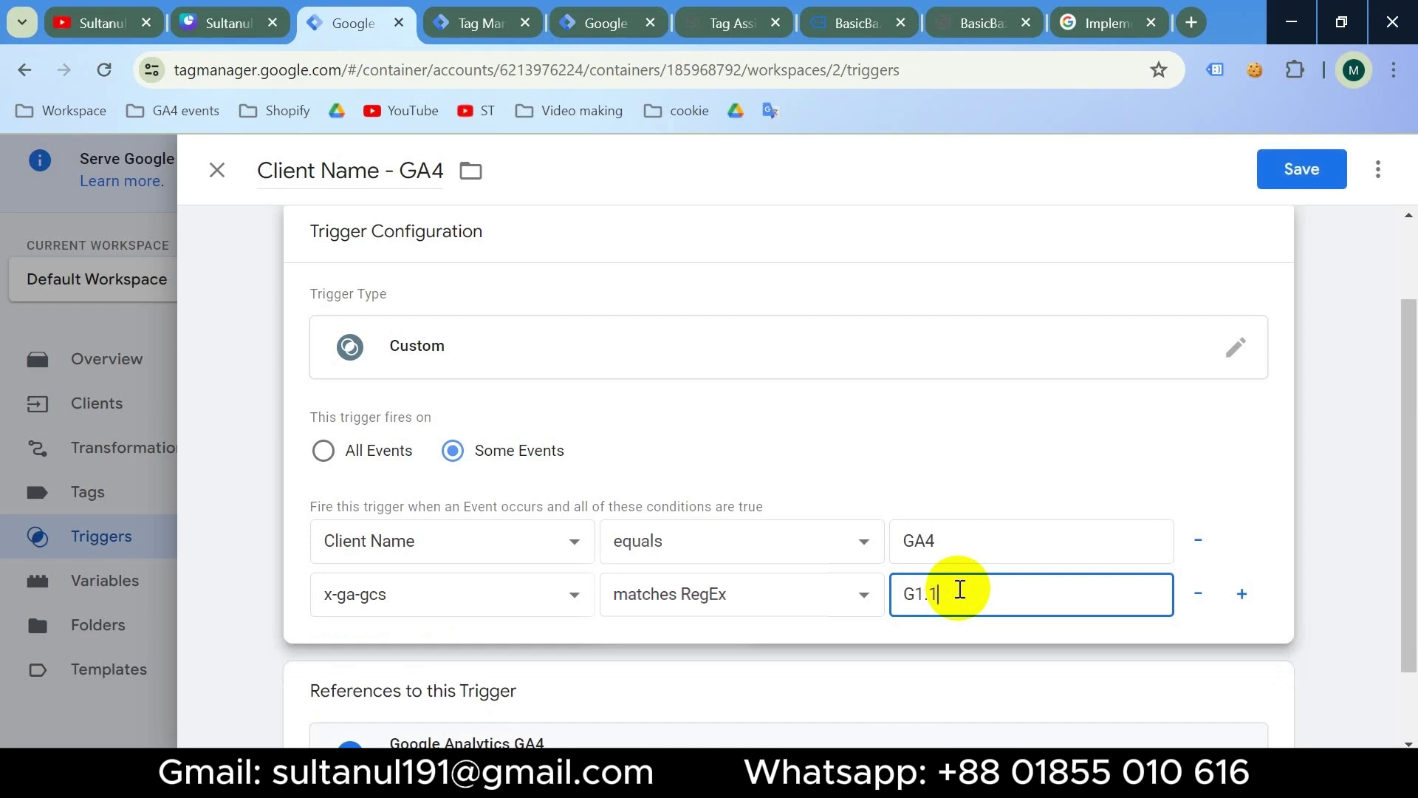
drag(960, 591, 904, 597)
click(912, 595)
click(924, 595)
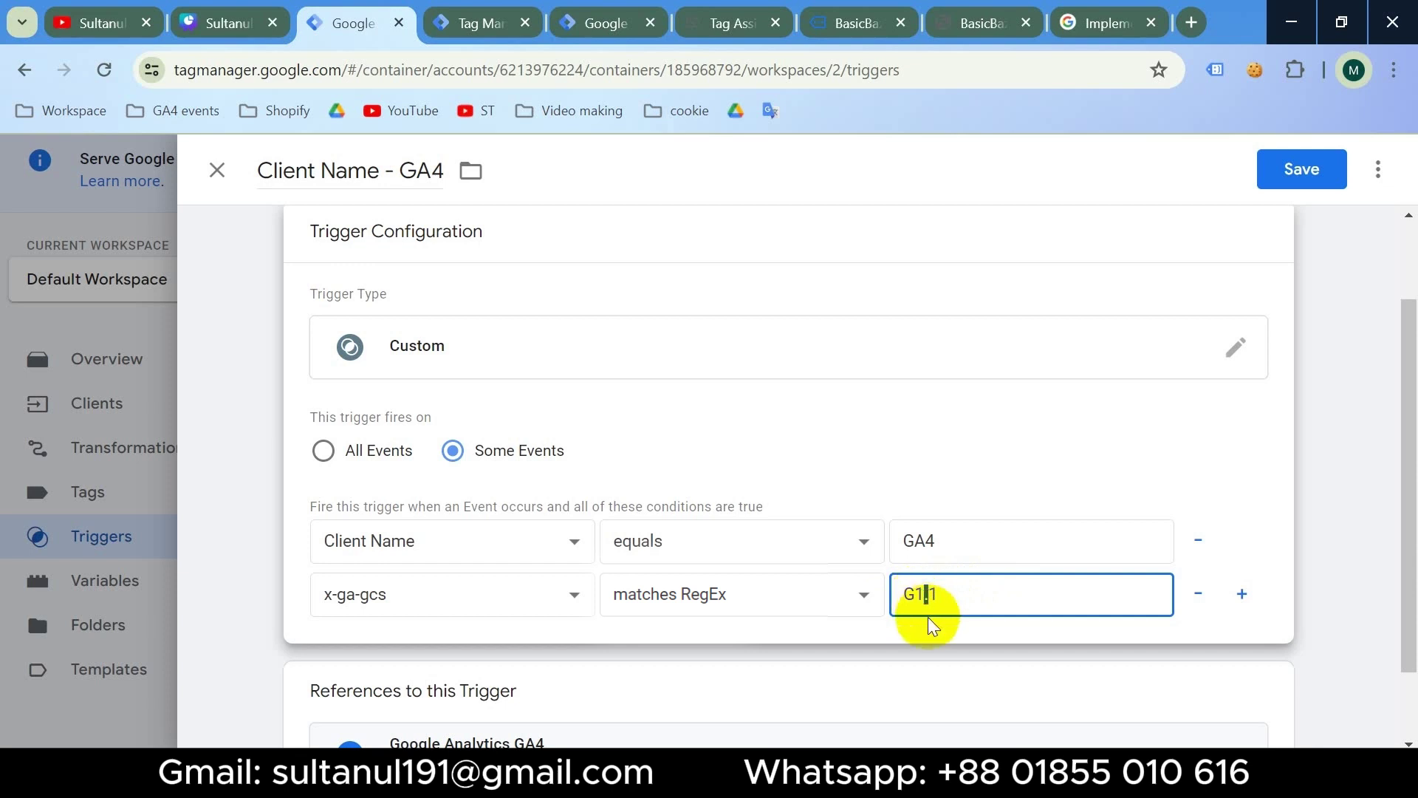
drag(928, 596, 941, 596)
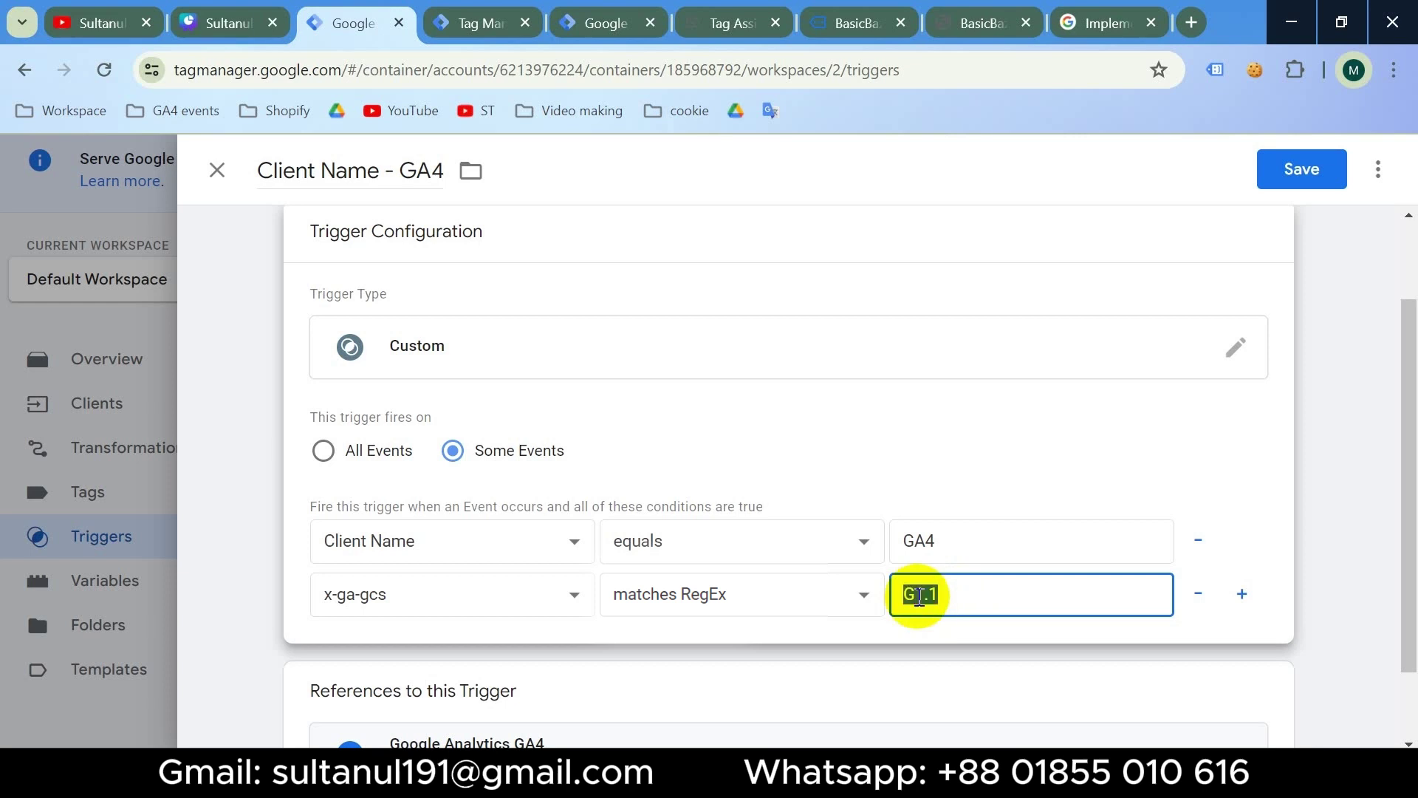
drag(904, 596, 965, 594)
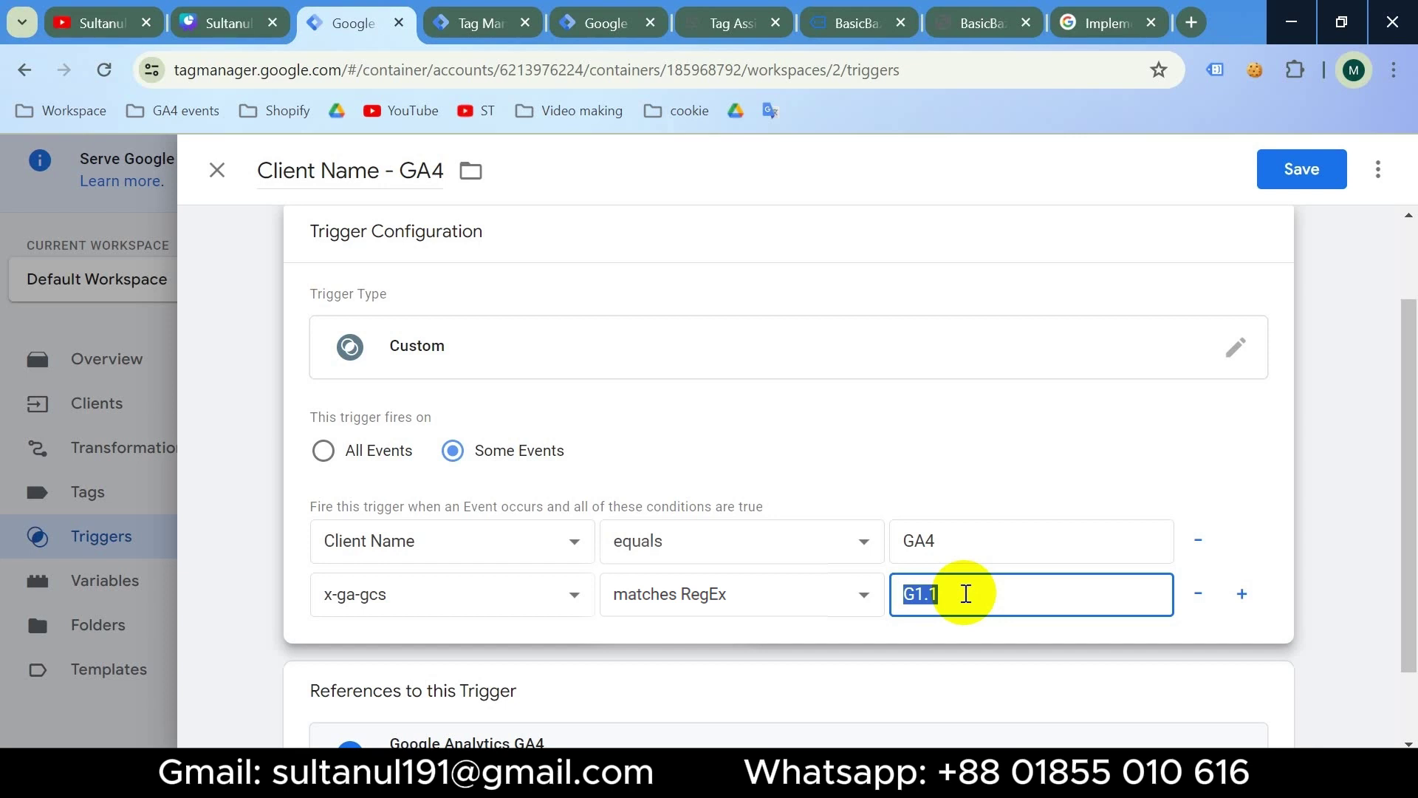
click(1308, 175)
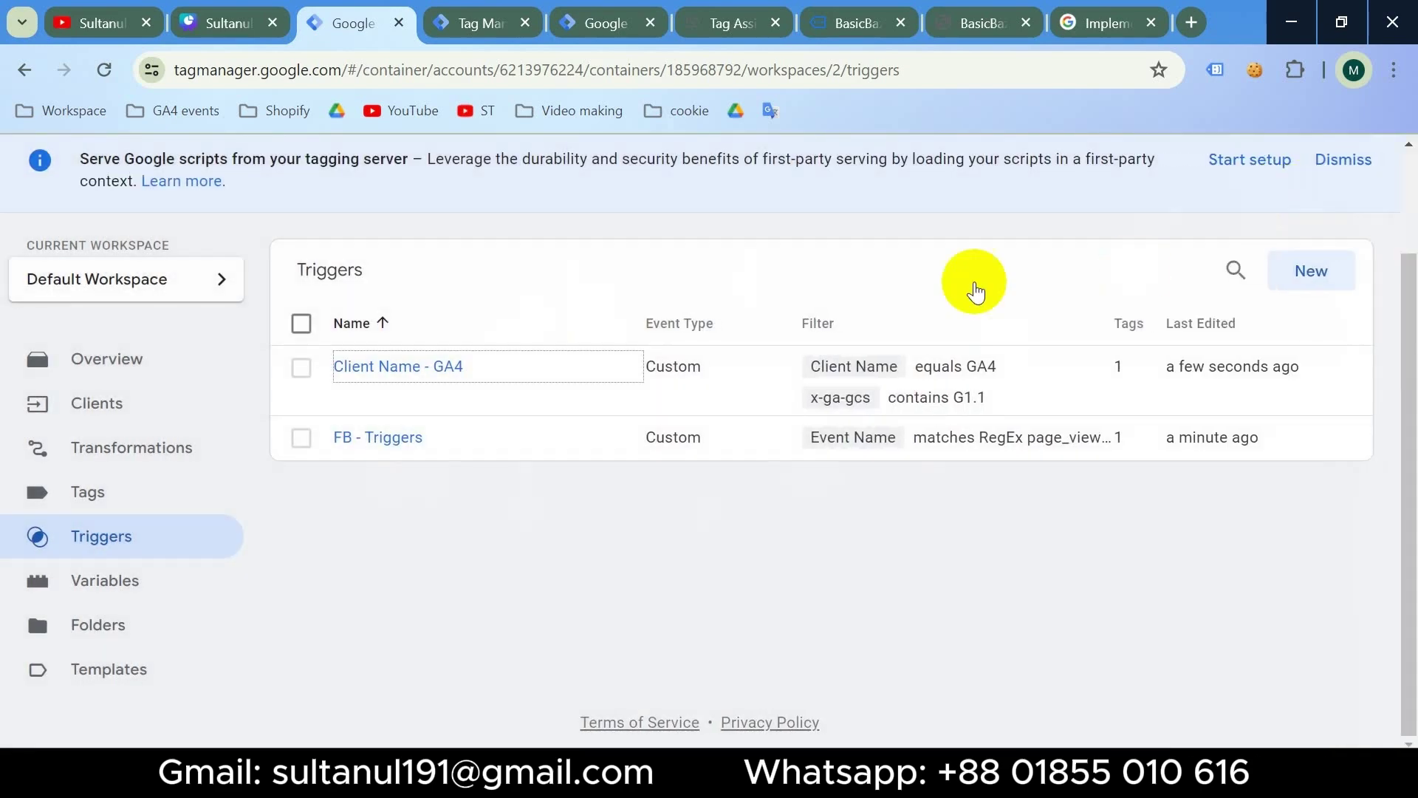
Step: Add an x-ga-gcs matches RegEx condition to the FB - Triggers trigger
click(378, 443)
click(968, 508)
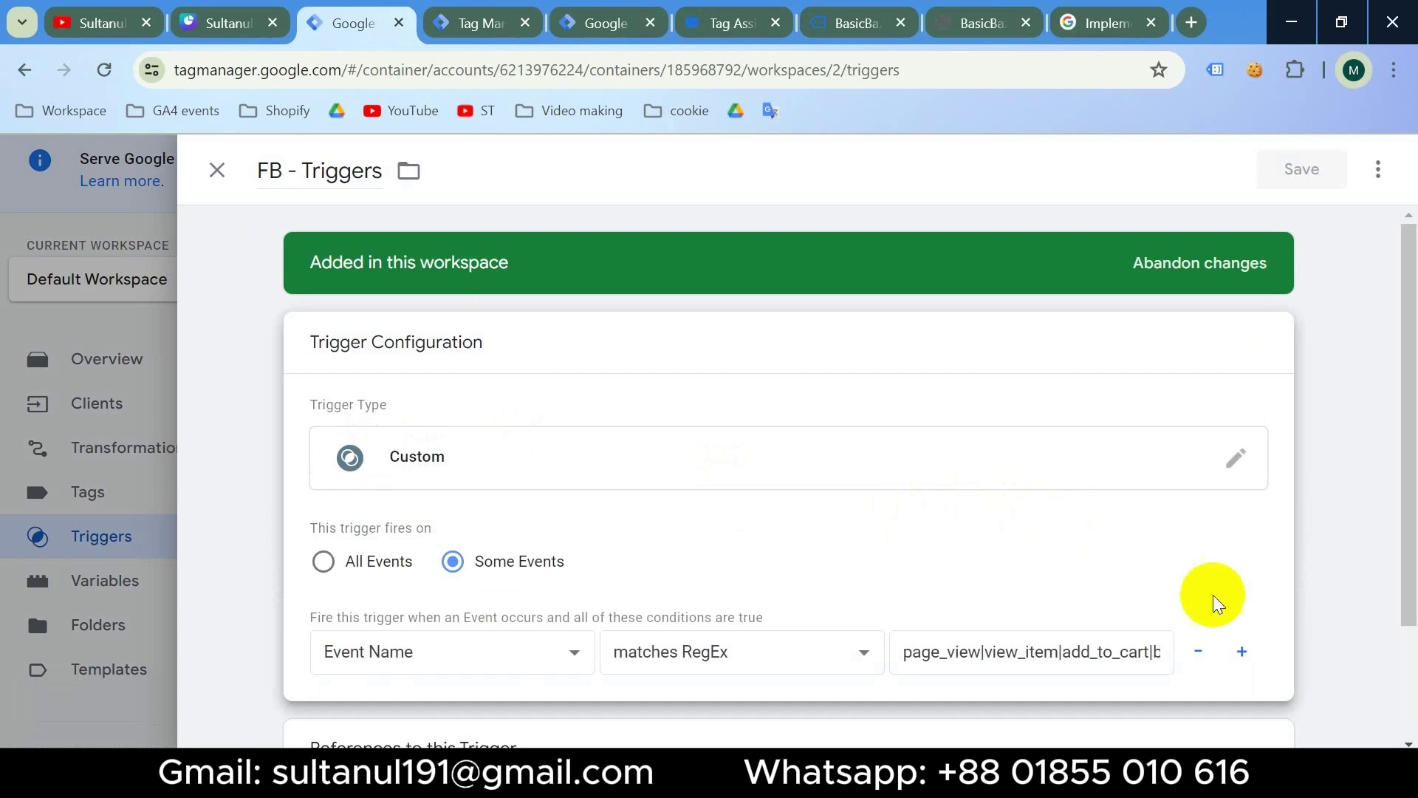
click(1243, 652)
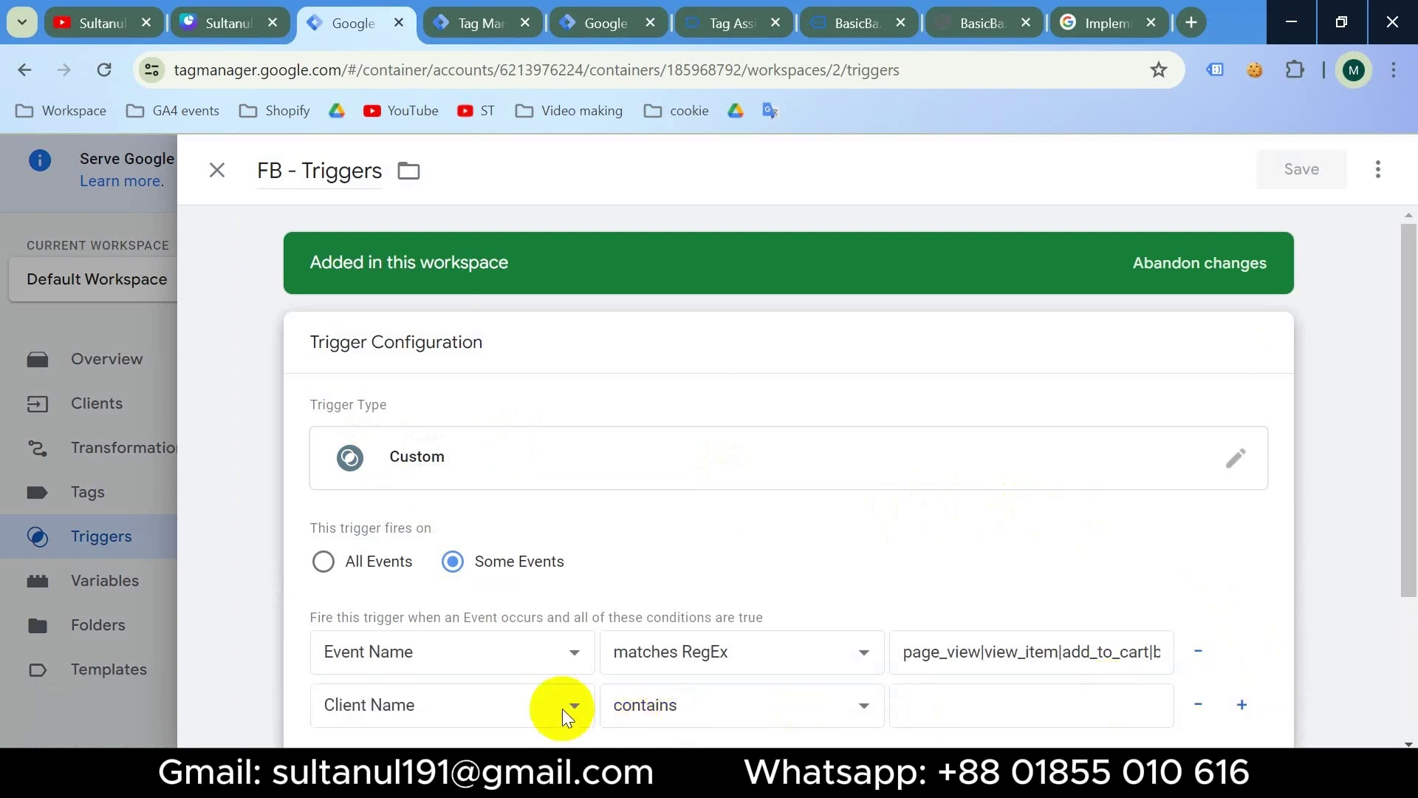
click(589, 720)
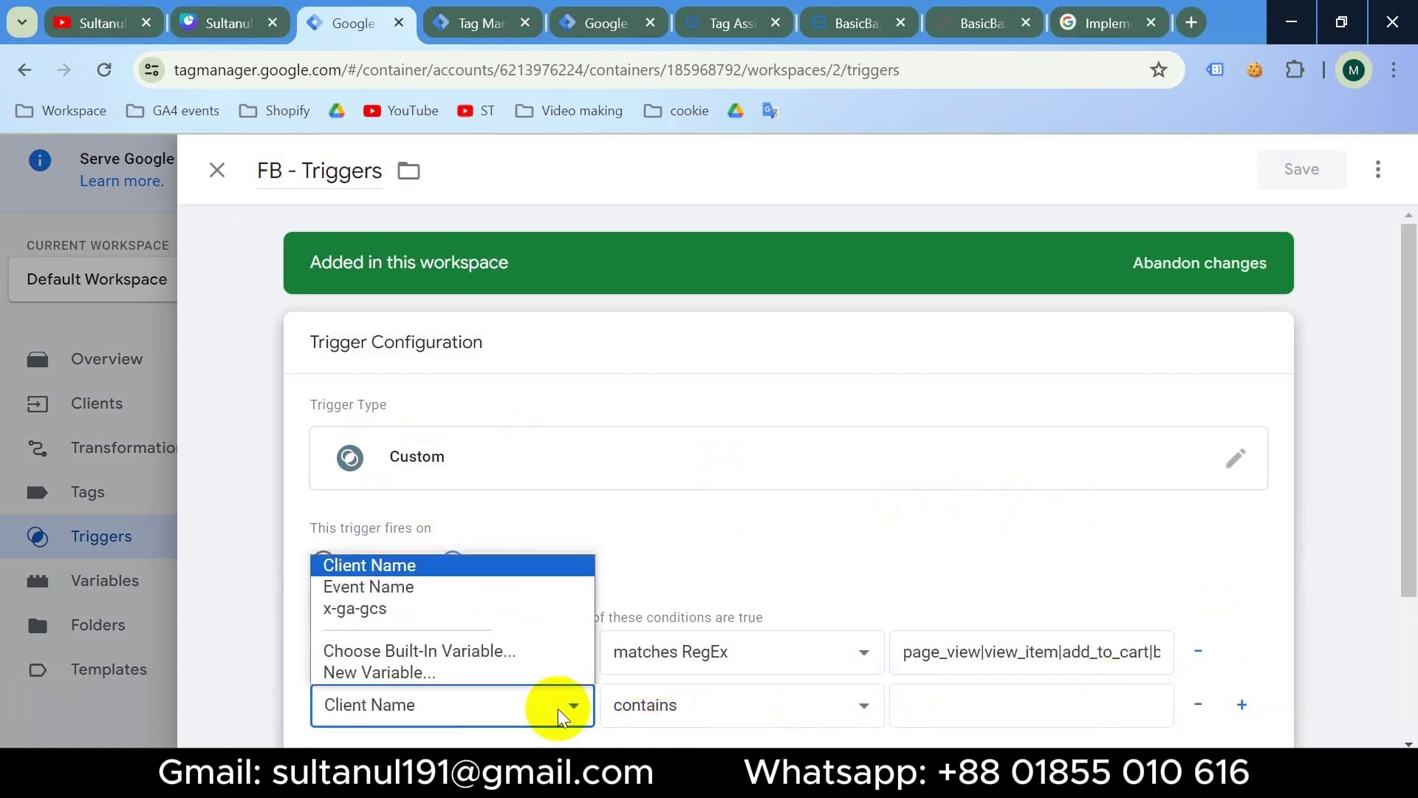
click(386, 619)
scroll(811, 596, down, 2)
click(812, 596)
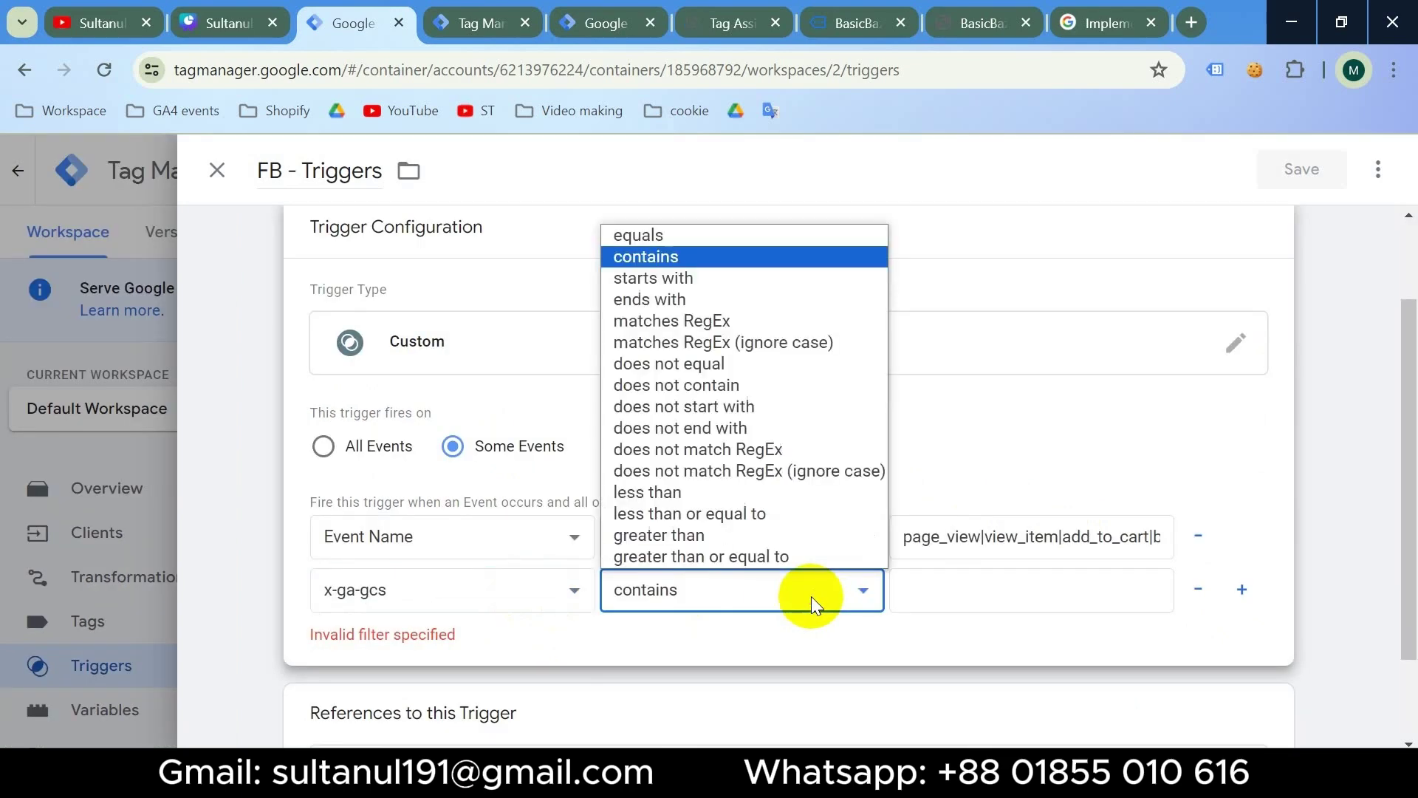
click(761, 322)
Step: Enter G11. as the match value and save FB - Triggers
click(957, 594)
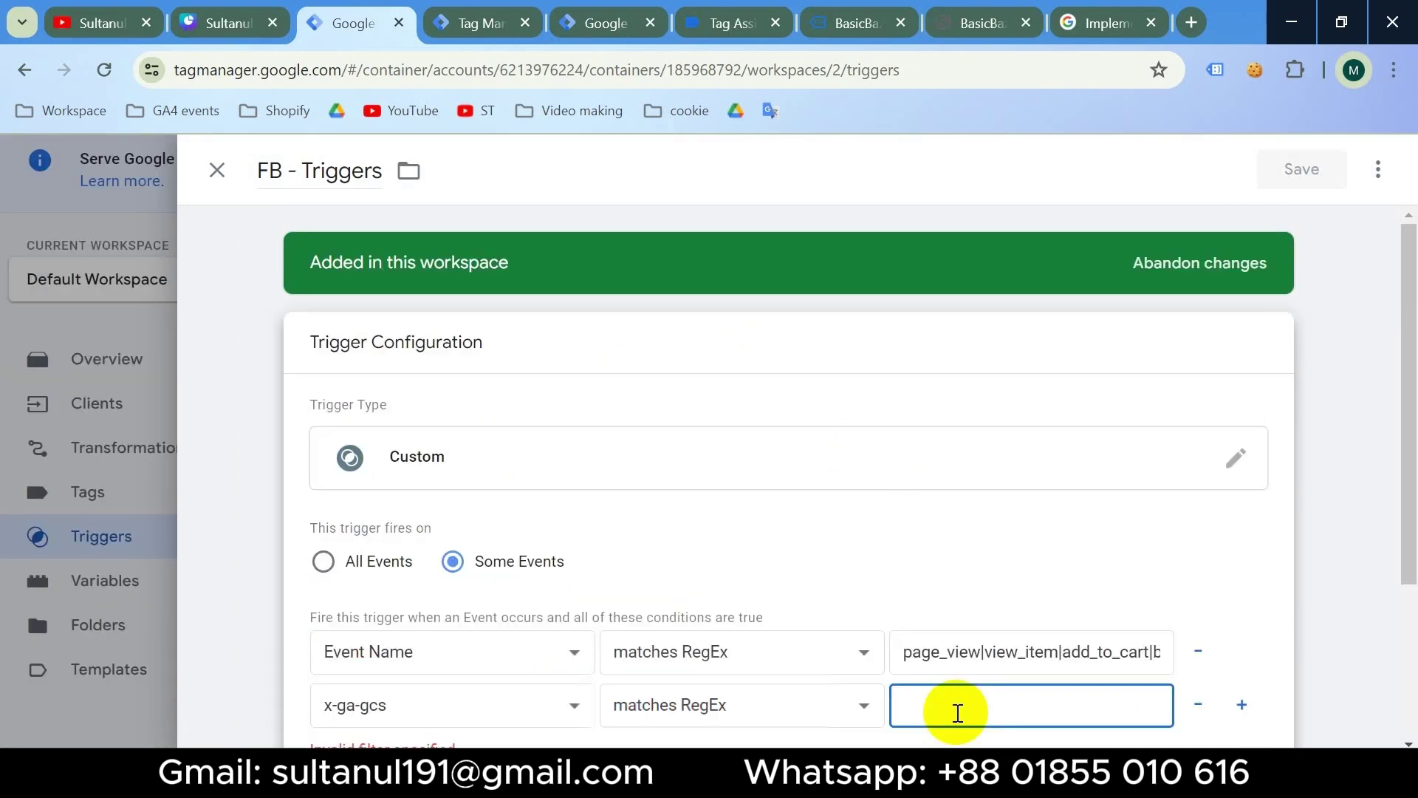
text(G11.)
key(ctrl+a)
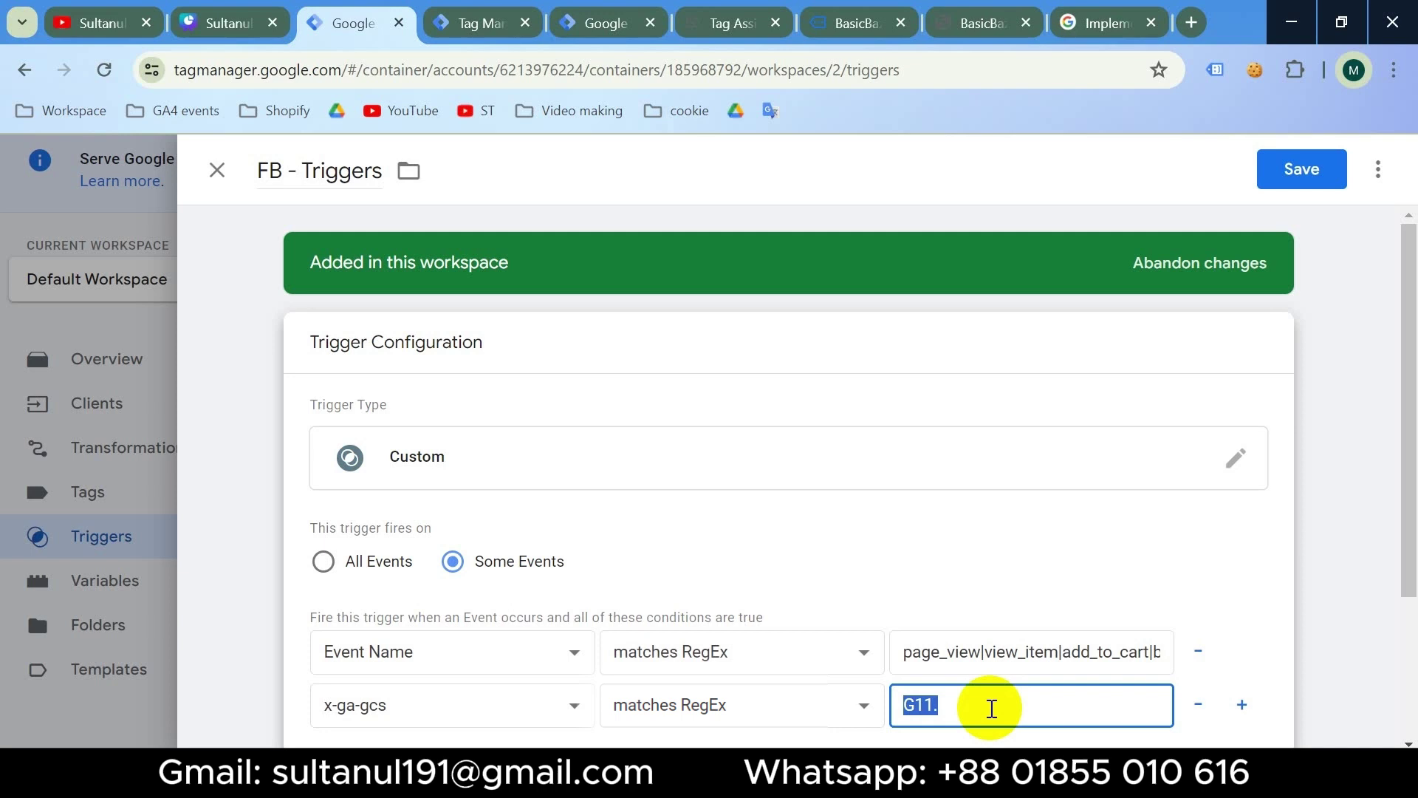
click(1301, 167)
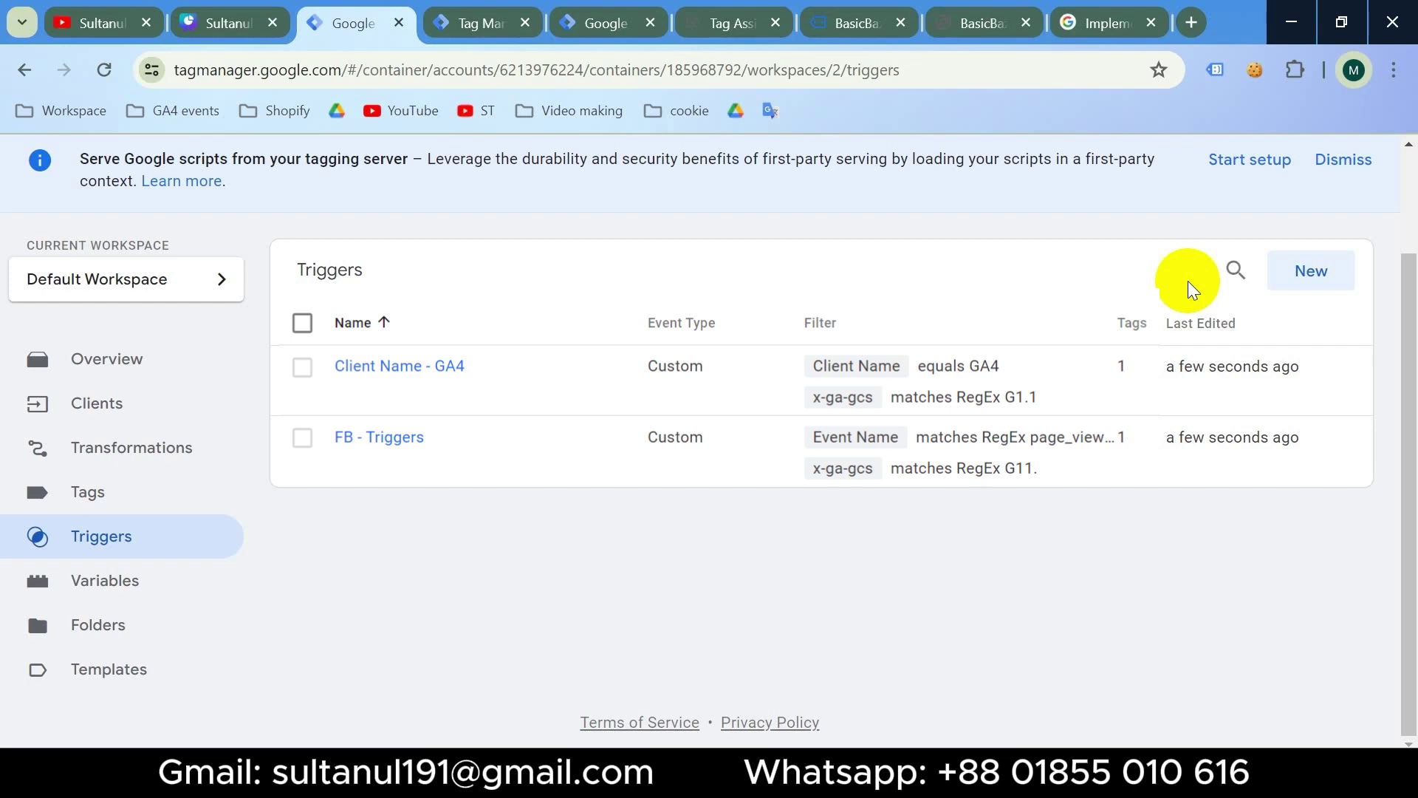
click(525, 22)
Step: Close the old debugging and store preview tabs
click(651, 22)
click(650, 23)
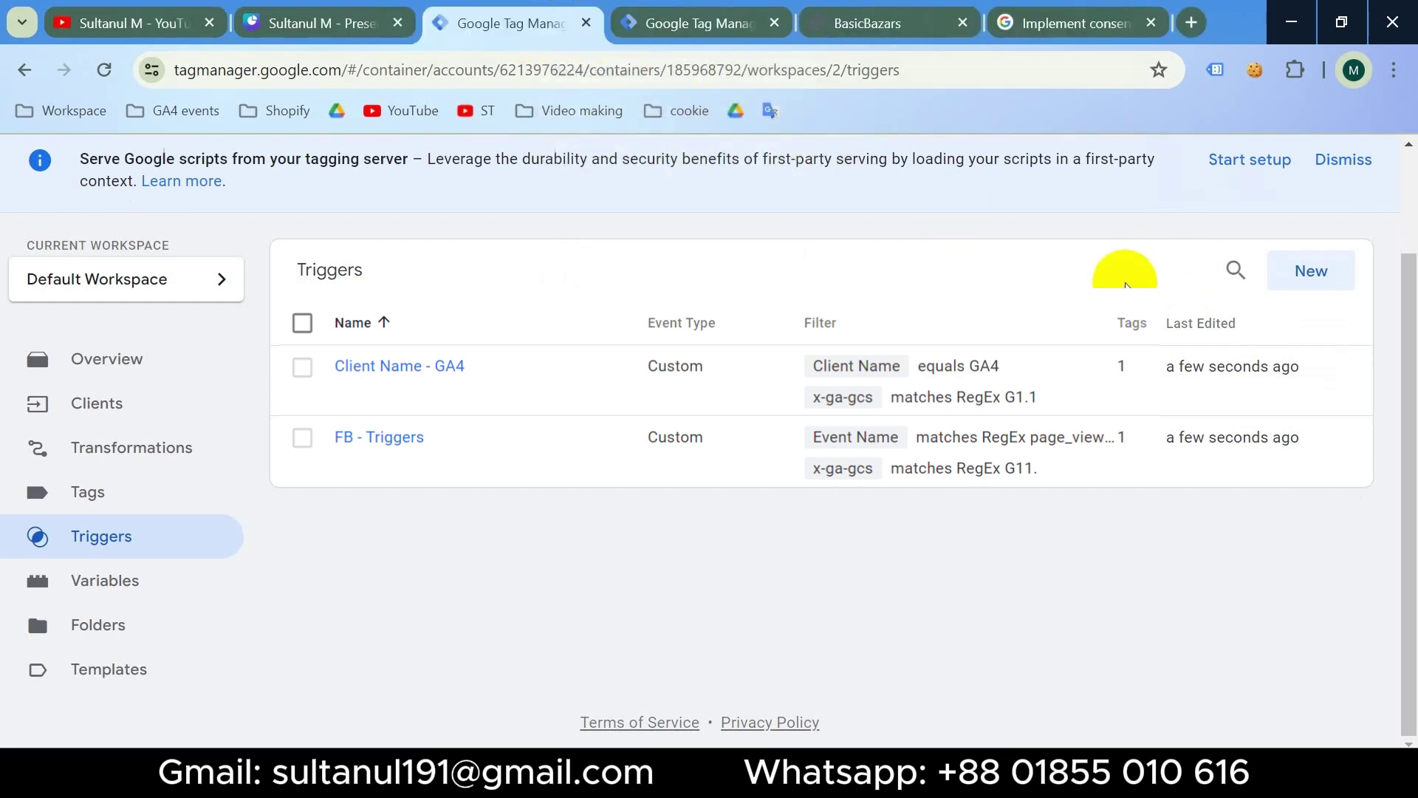
scroll(1124, 285, up, 2)
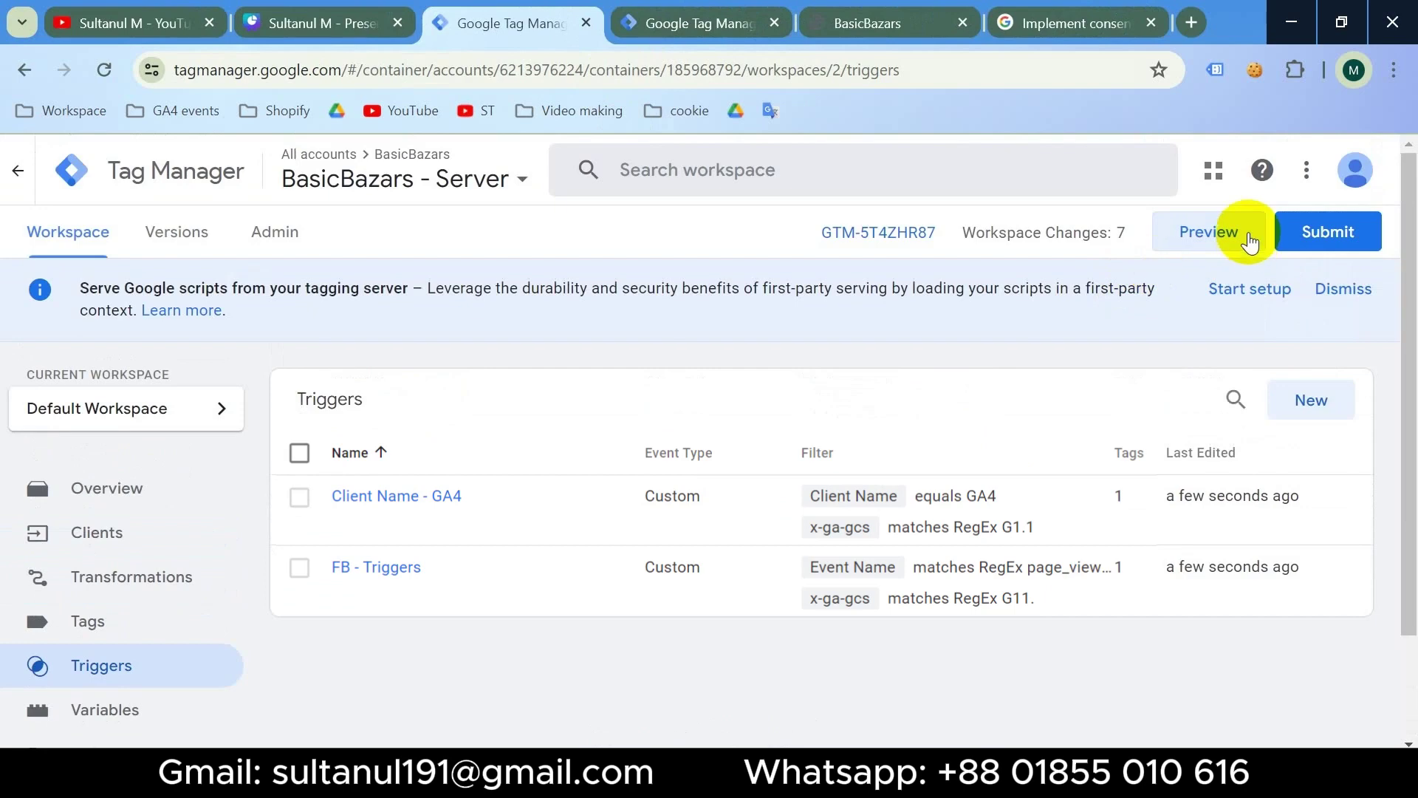
Step: Start preview for the server and web containers and connect to basicbazars.myshopify.com
click(1210, 233)
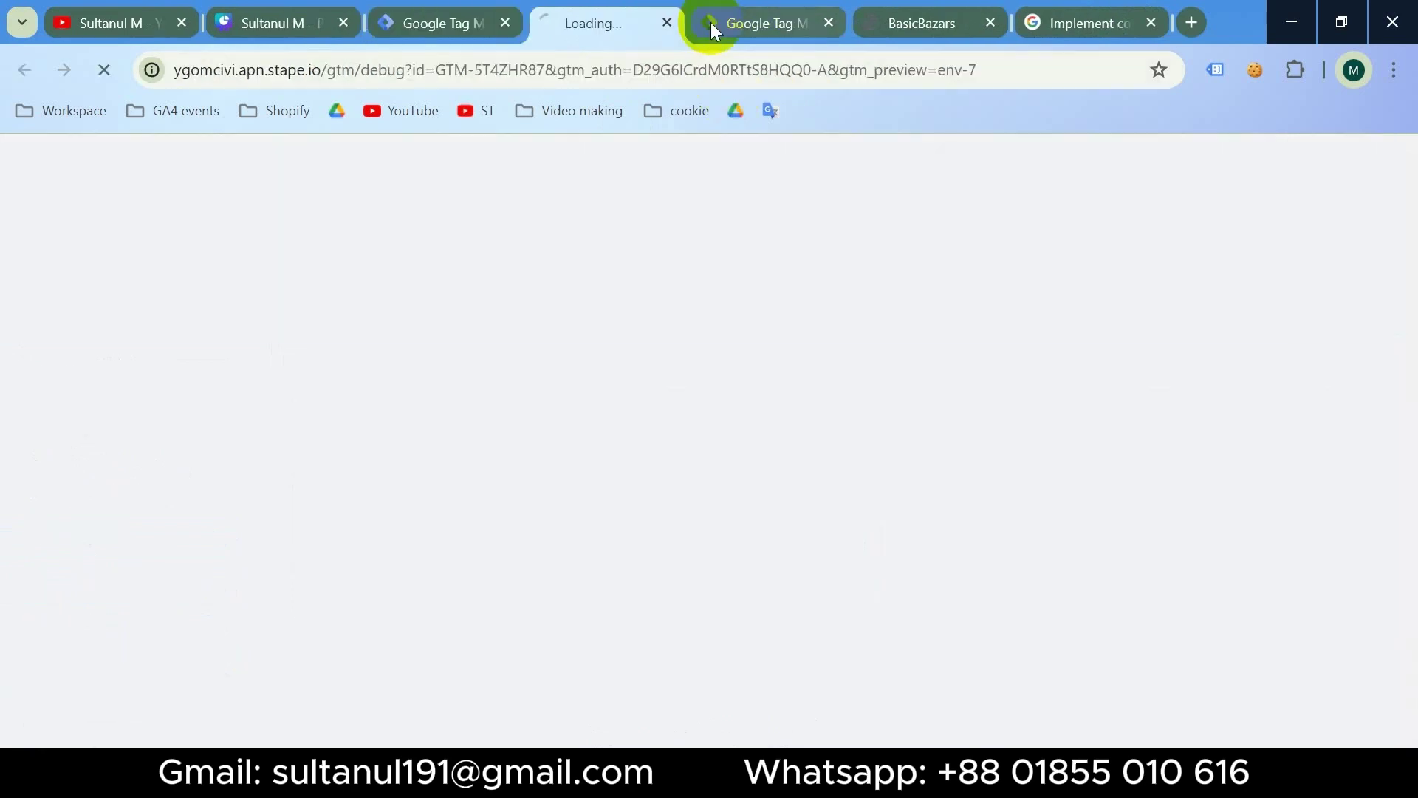
click(766, 20)
click(1210, 235)
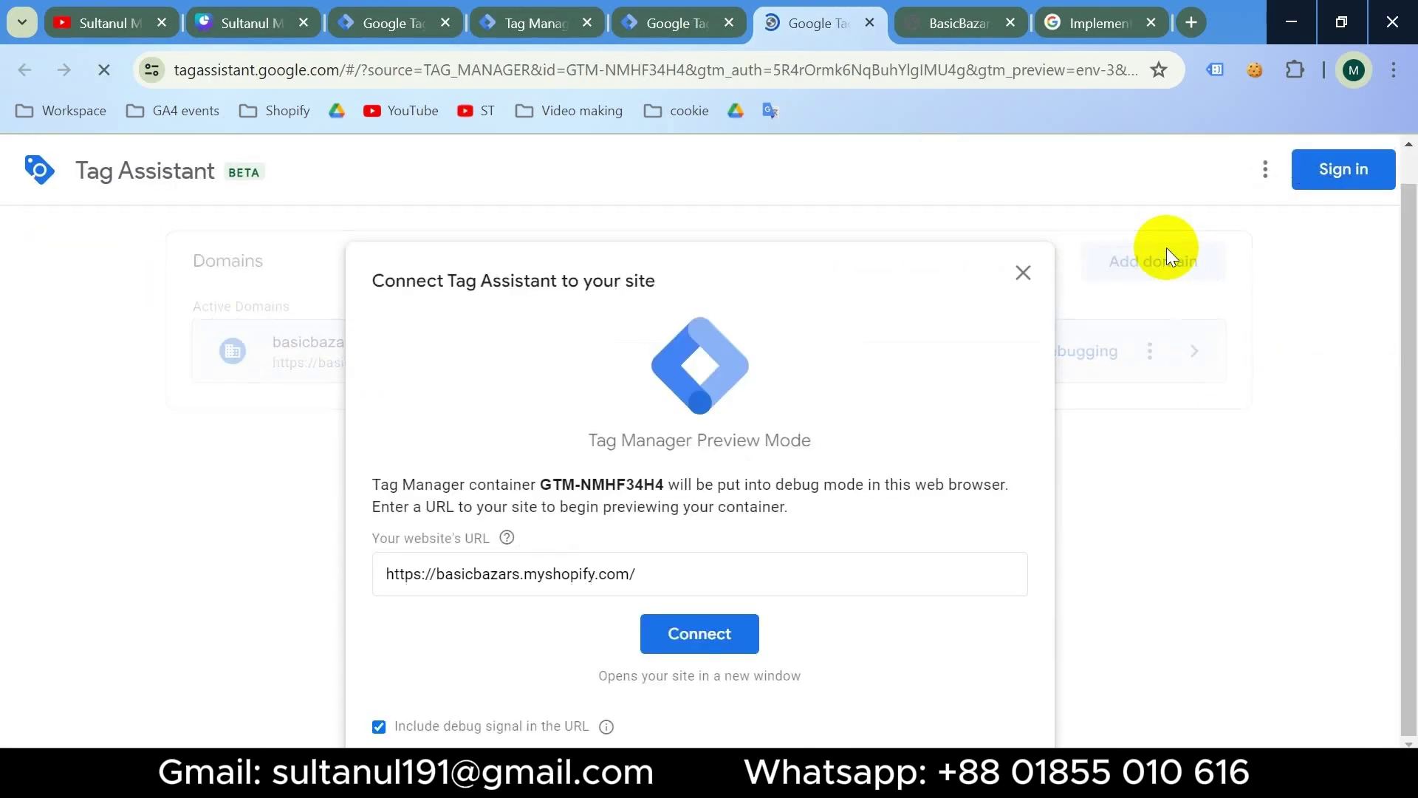
click(698, 634)
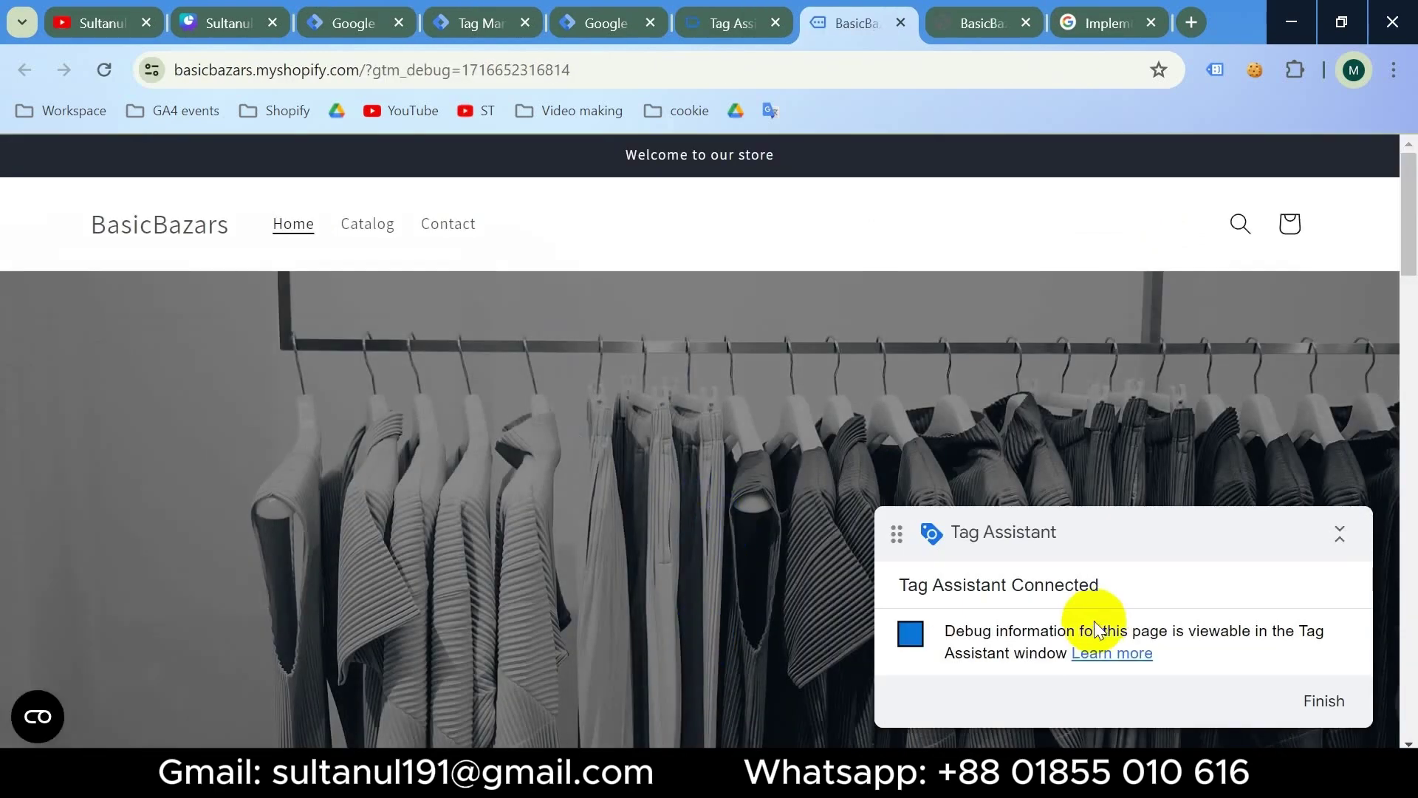
Step: Bring up the Cookiebot change-consent choices and move the Tag Assistant panel off the toggles
click(38, 716)
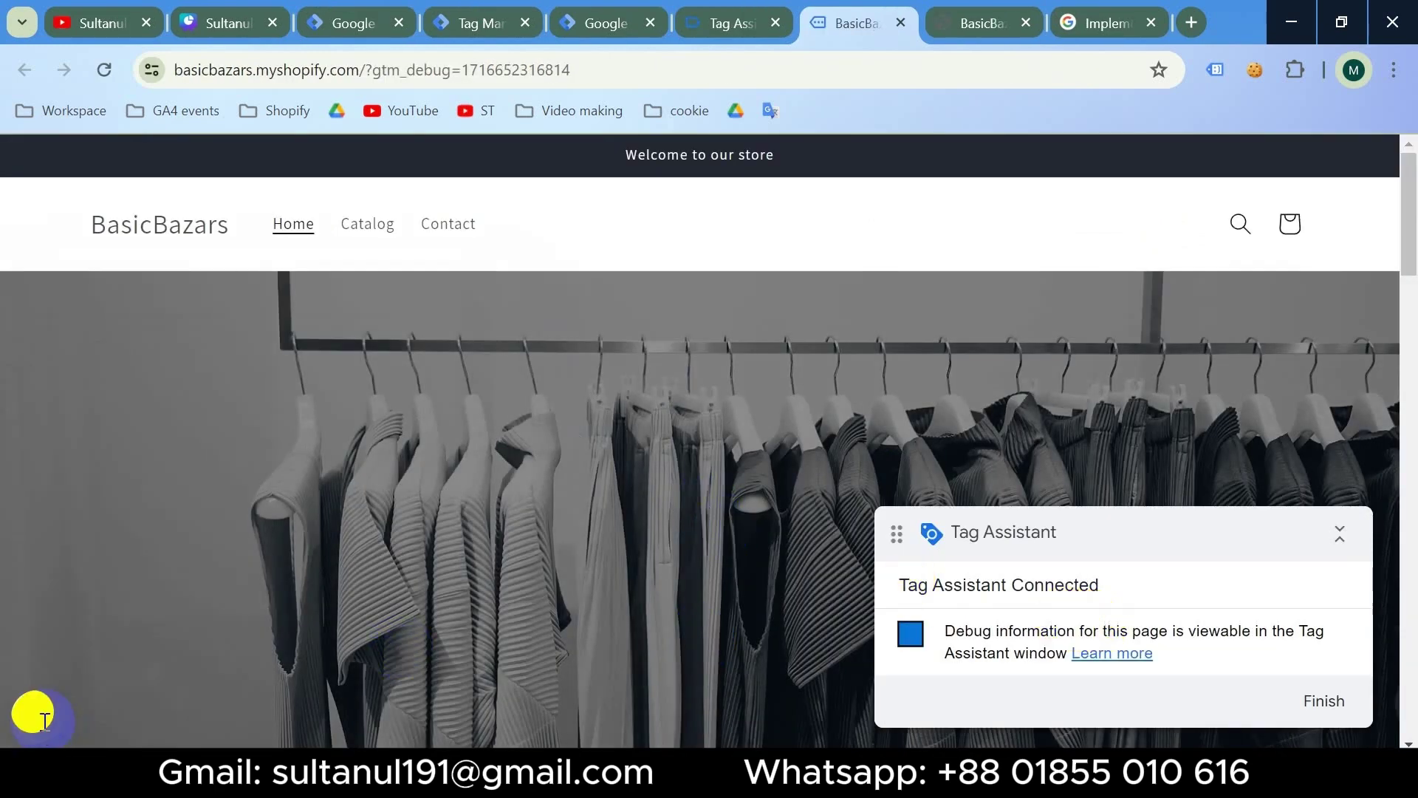
click(370, 705)
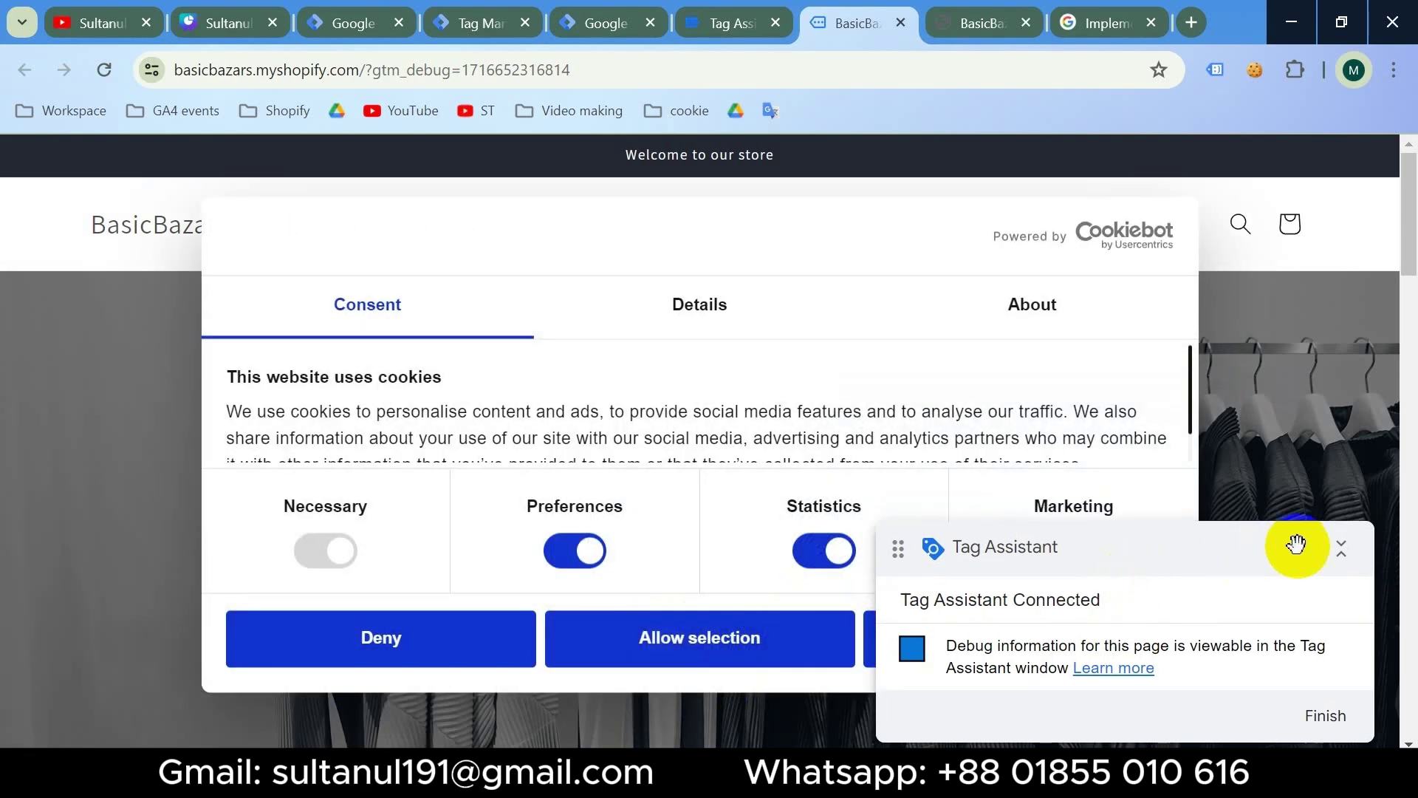
click(1296, 544)
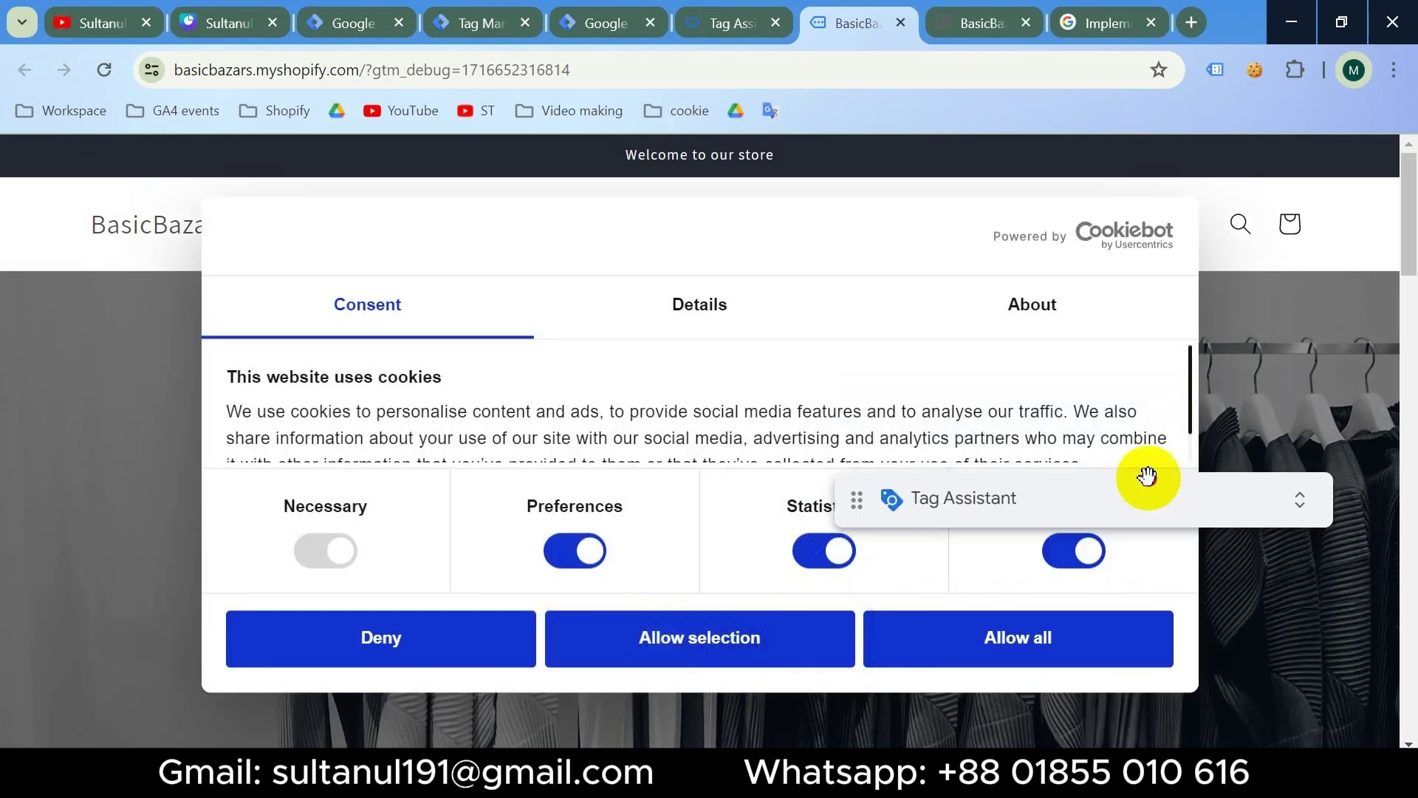
drag(1147, 476, 1121, 383)
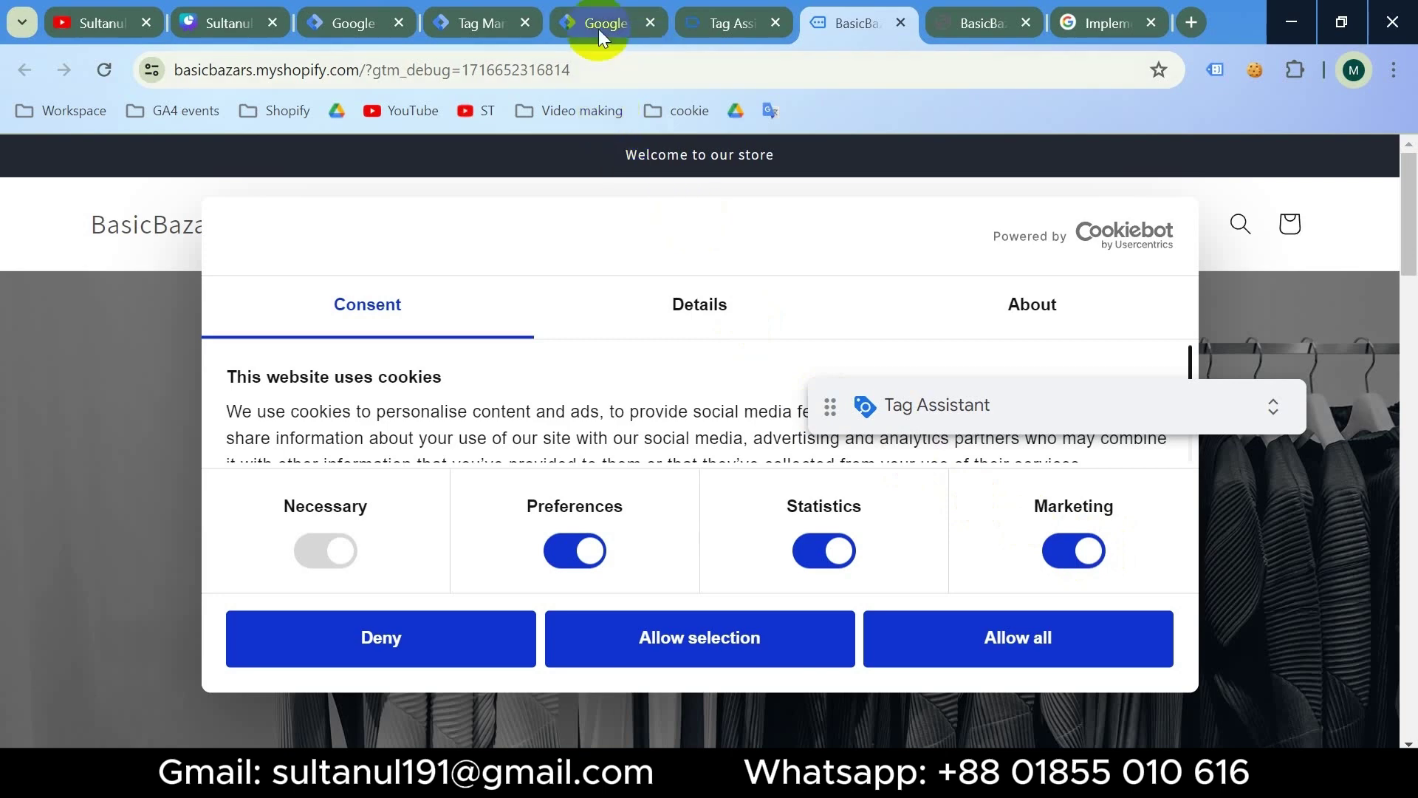
Step: Confirm in Tag Assistant and server debug that GA4 and Conversions API tags succeeded
click(721, 24)
click(706, 555)
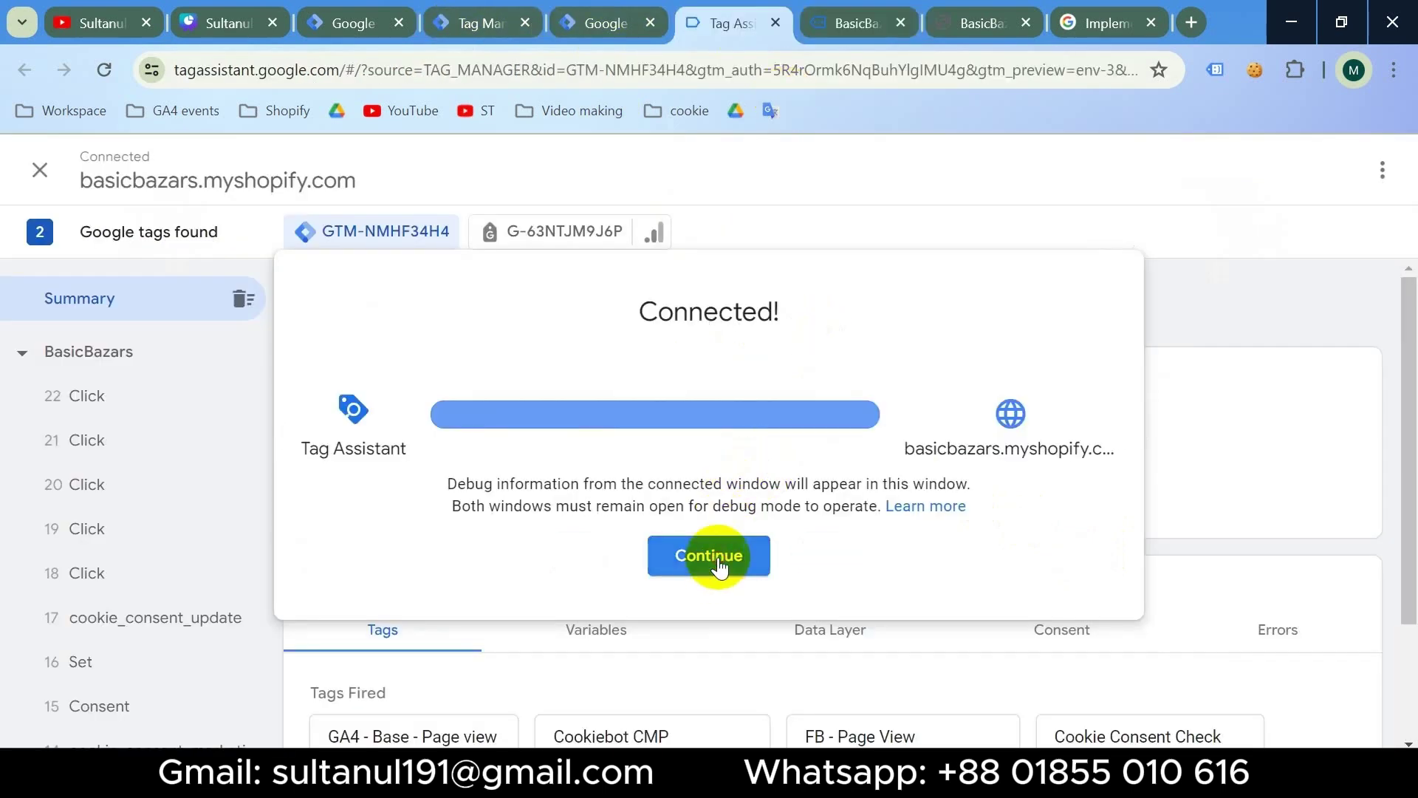
scroll(596, 489, down, 3)
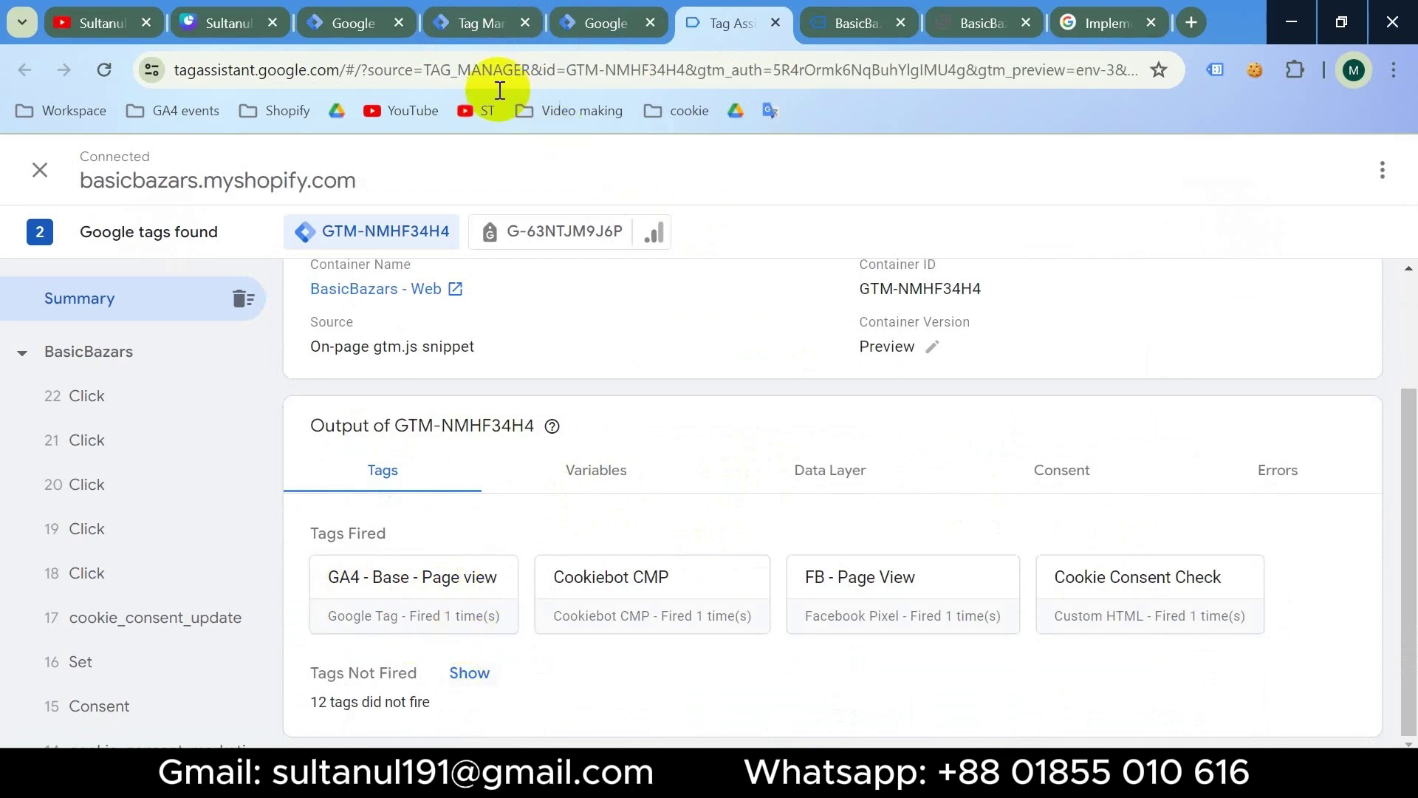
click(473, 22)
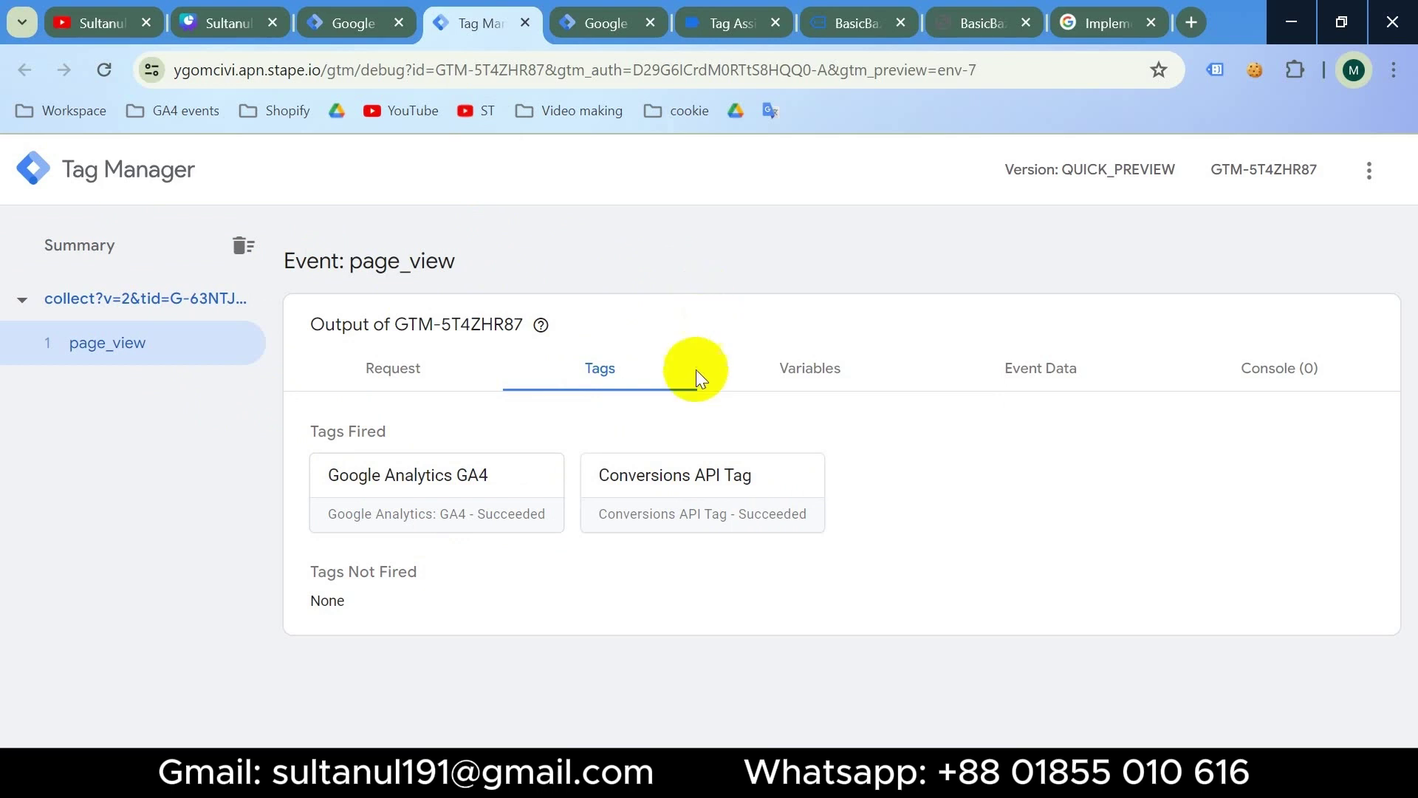
click(843, 18)
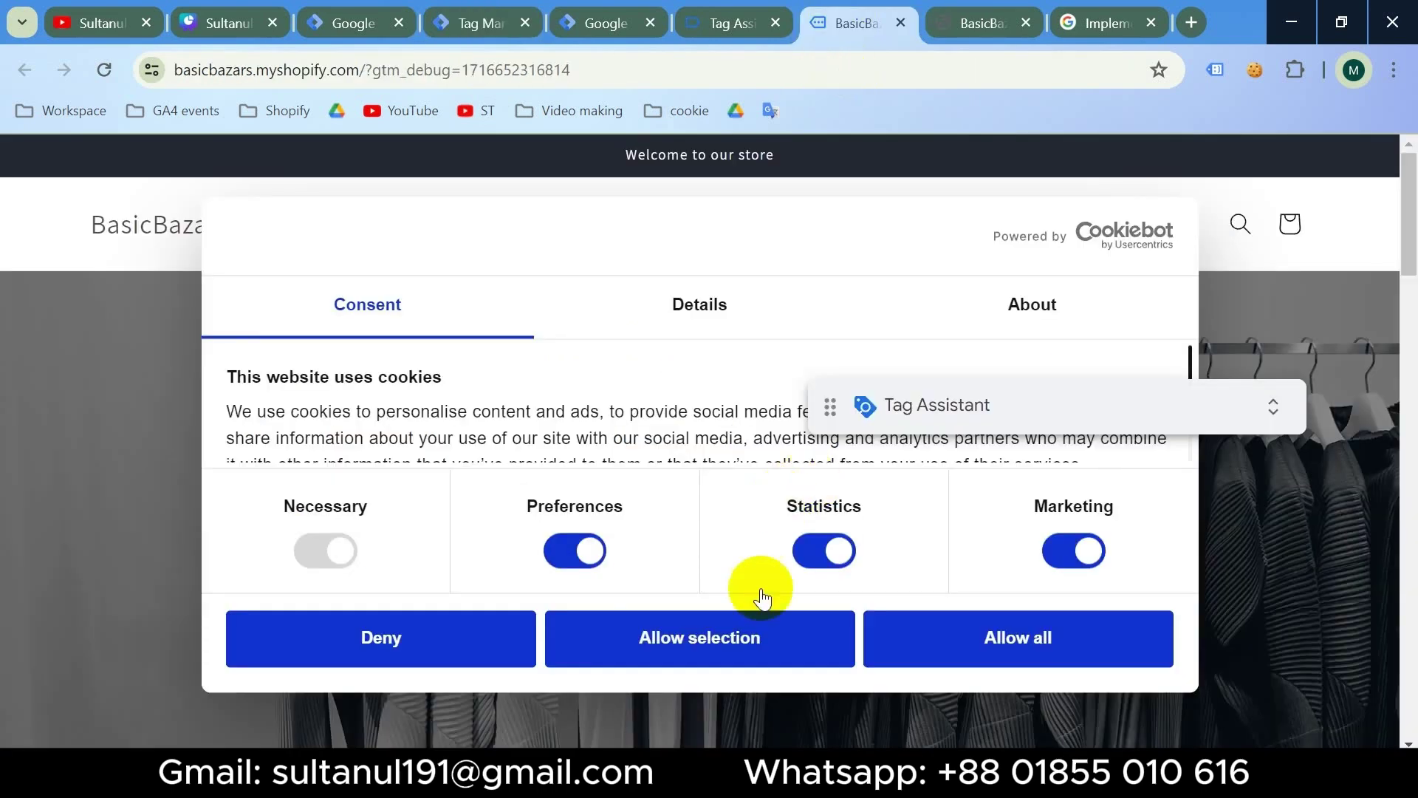
Step: Save Cookiebot consent with Statistics off and reload the store homepage
click(814, 551)
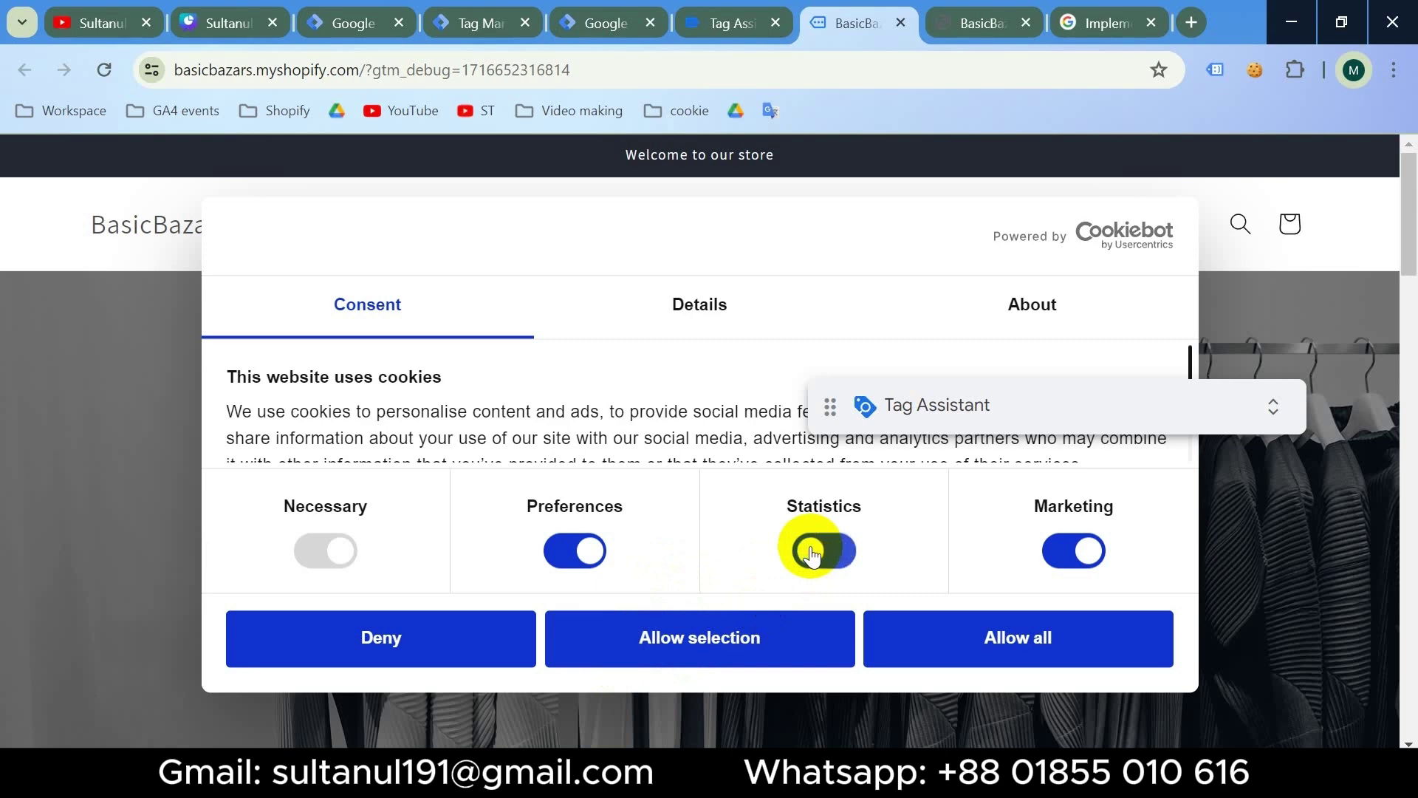
click(691, 652)
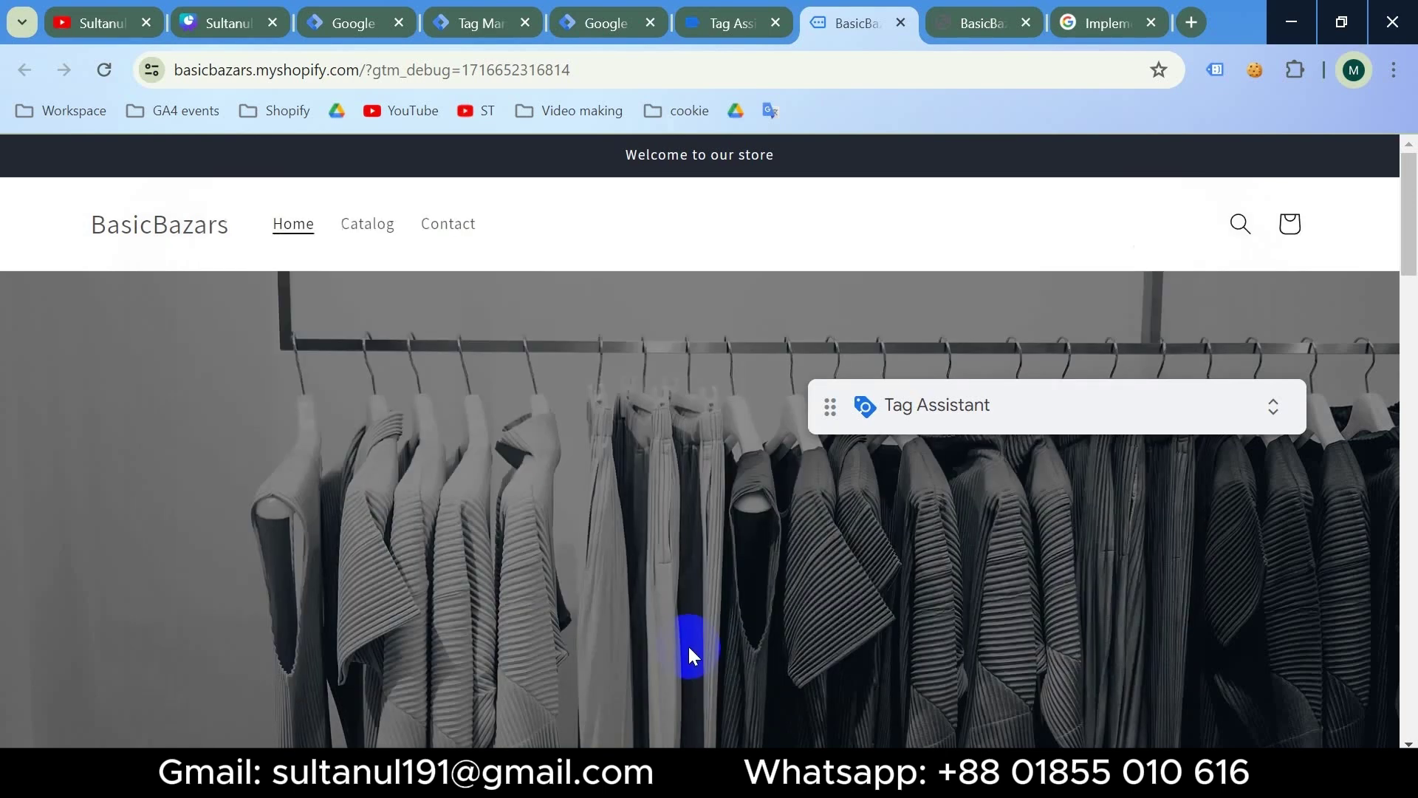
click(186, 242)
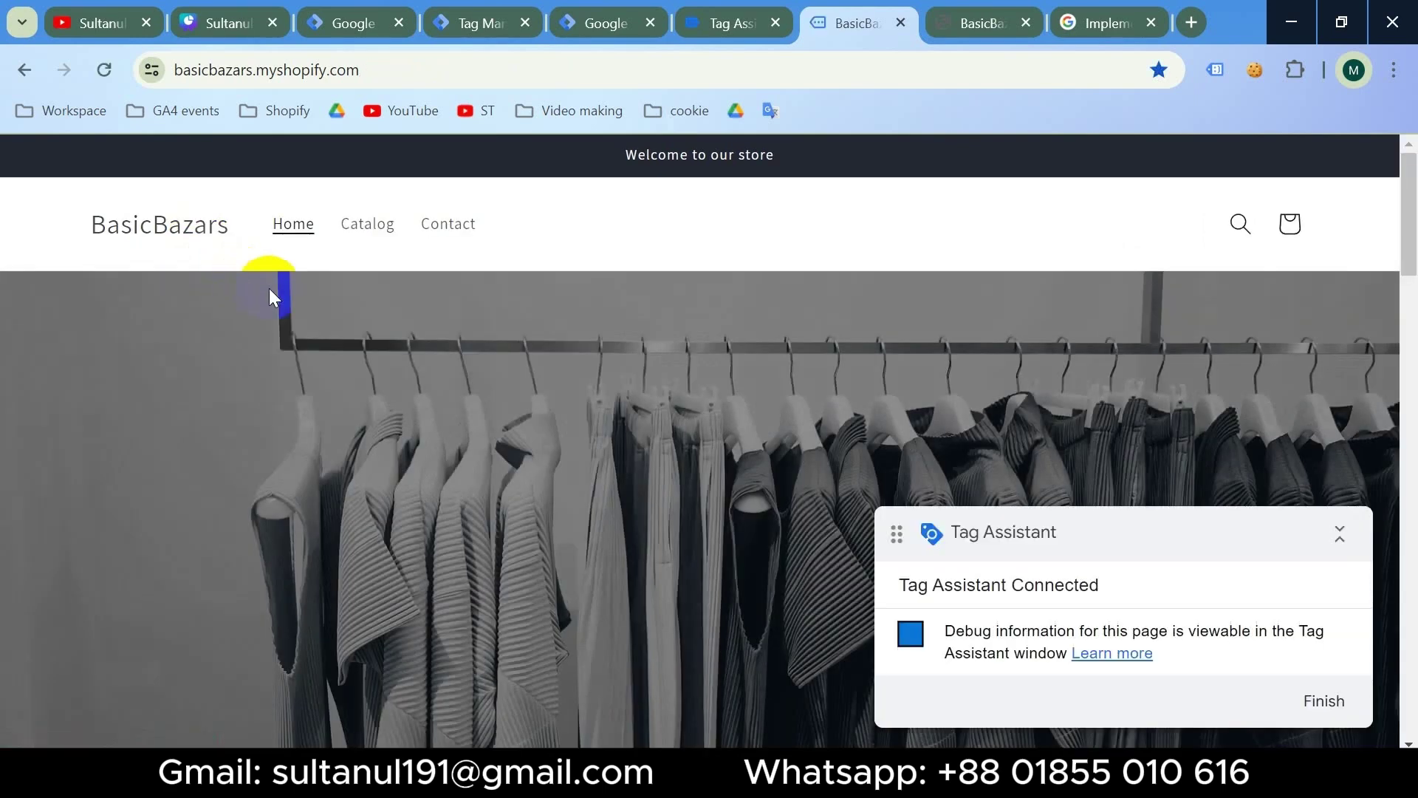
Step: Verify the latest page_view fired only the Conversions API Tag, not GA4
click(473, 23)
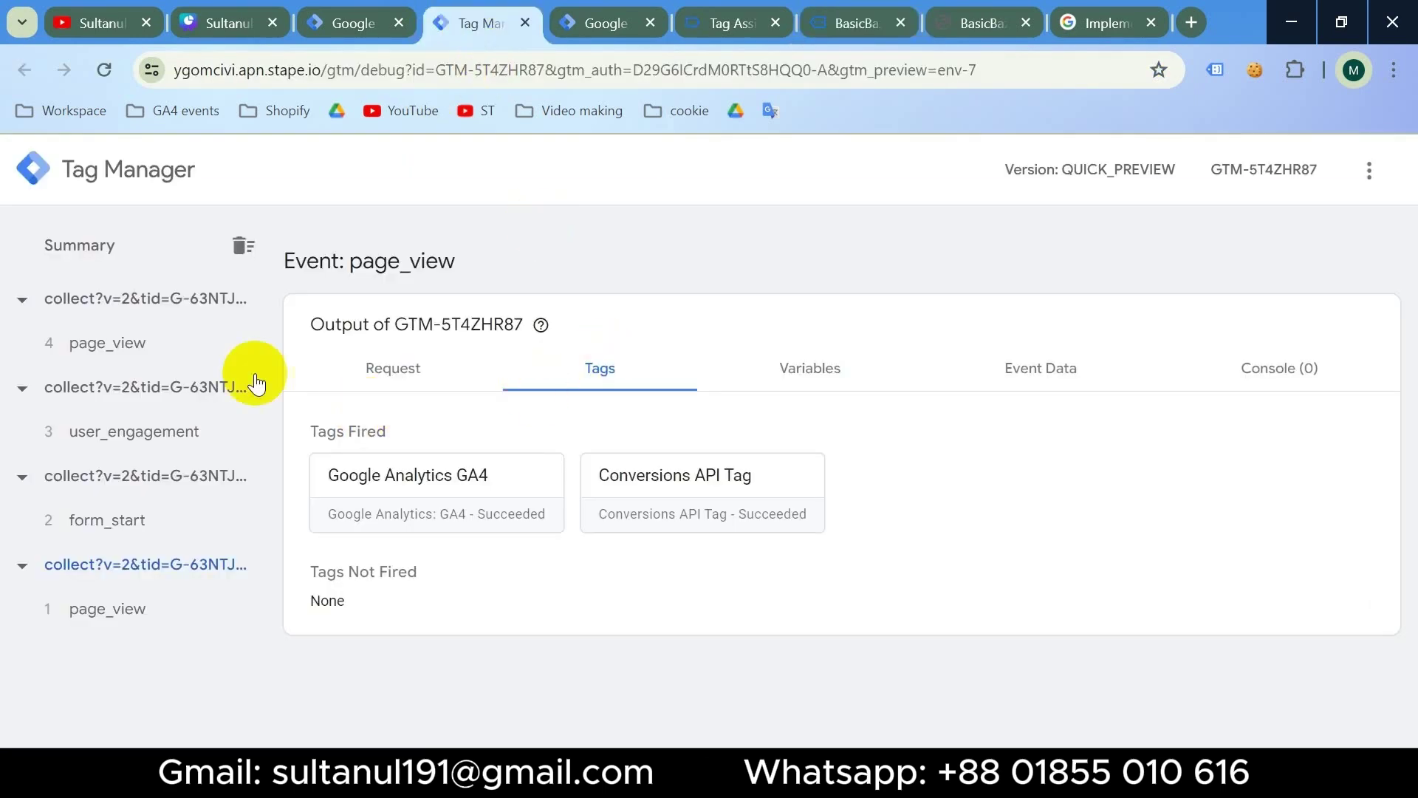
click(133, 360)
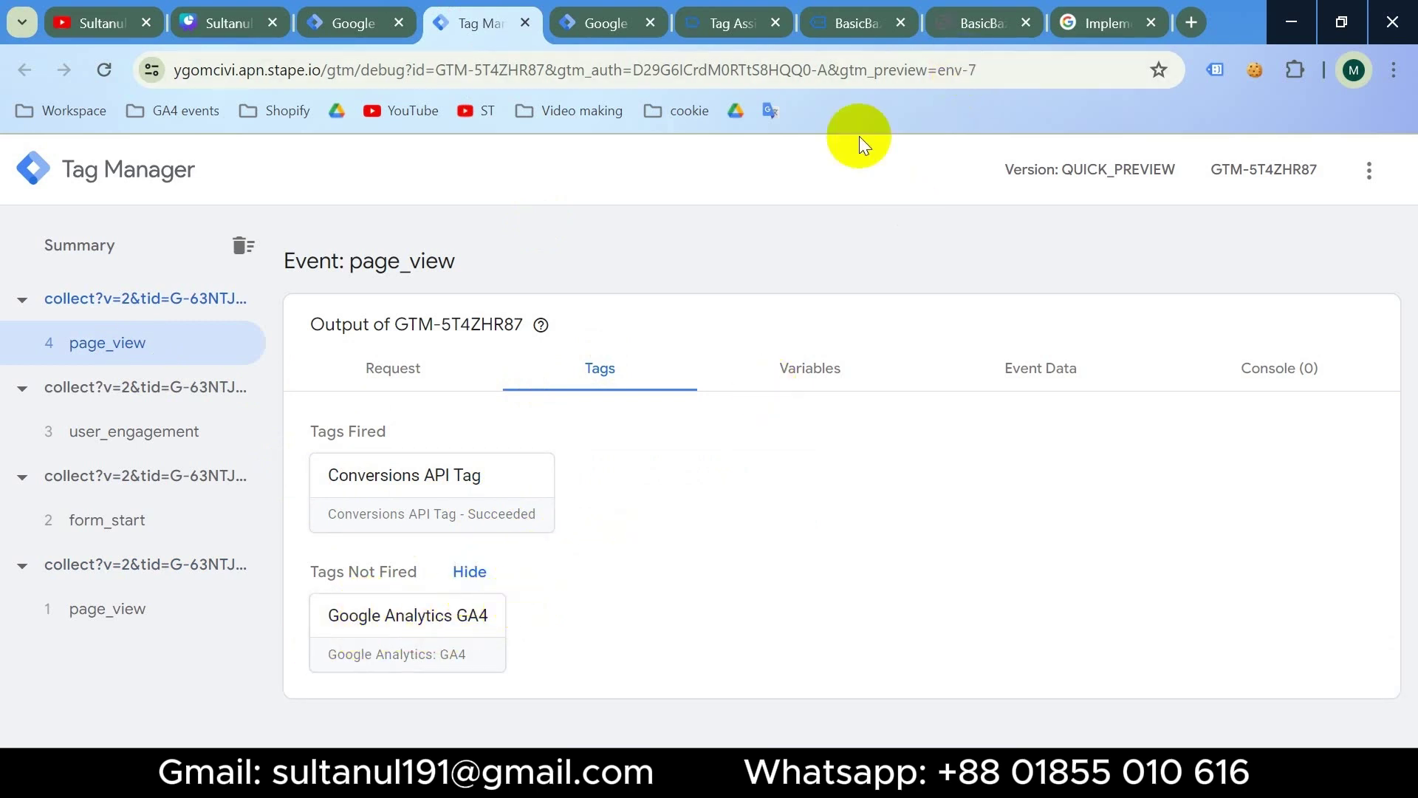
click(857, 24)
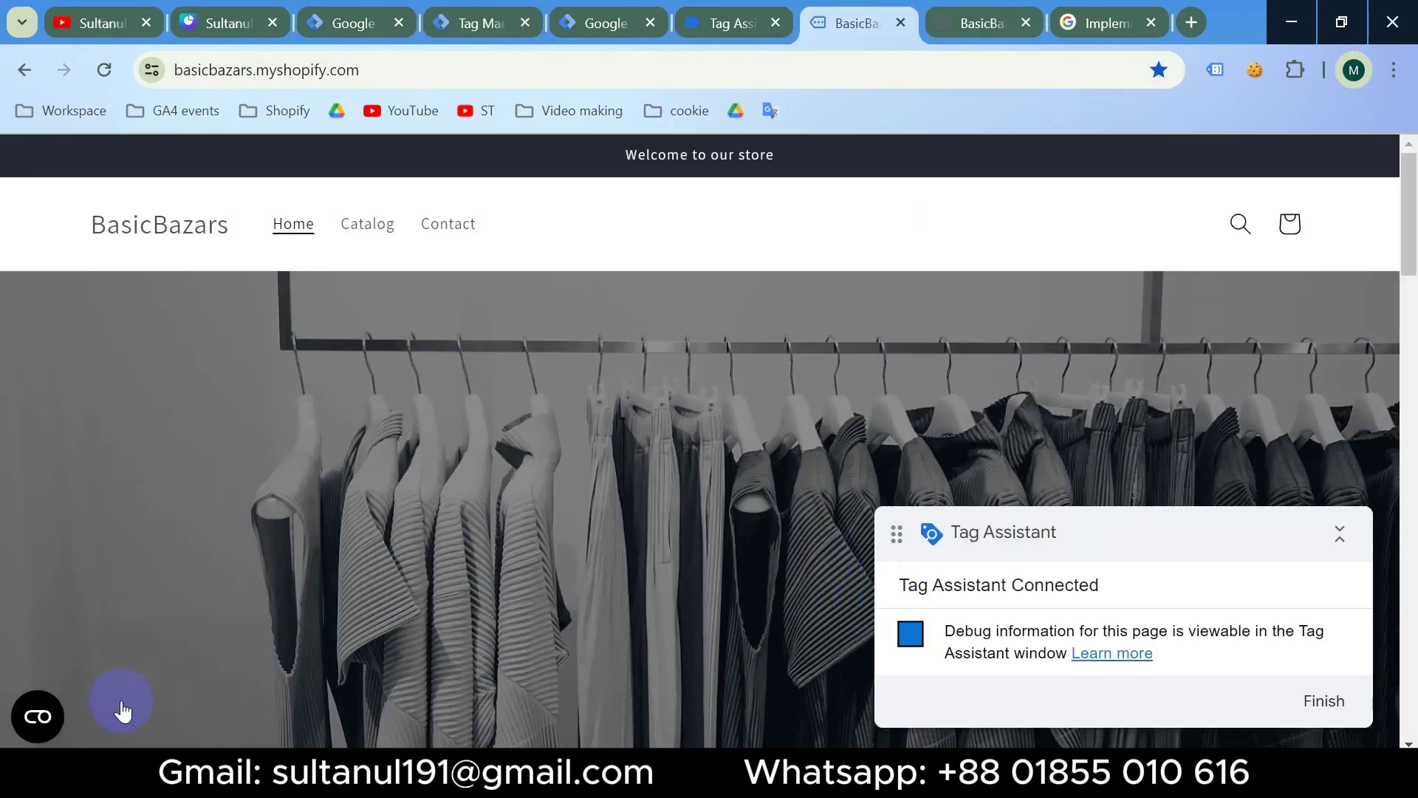
Step: Save Cookiebot consent with Statistics granted but no Marketing, then reload the store
click(26, 715)
click(391, 699)
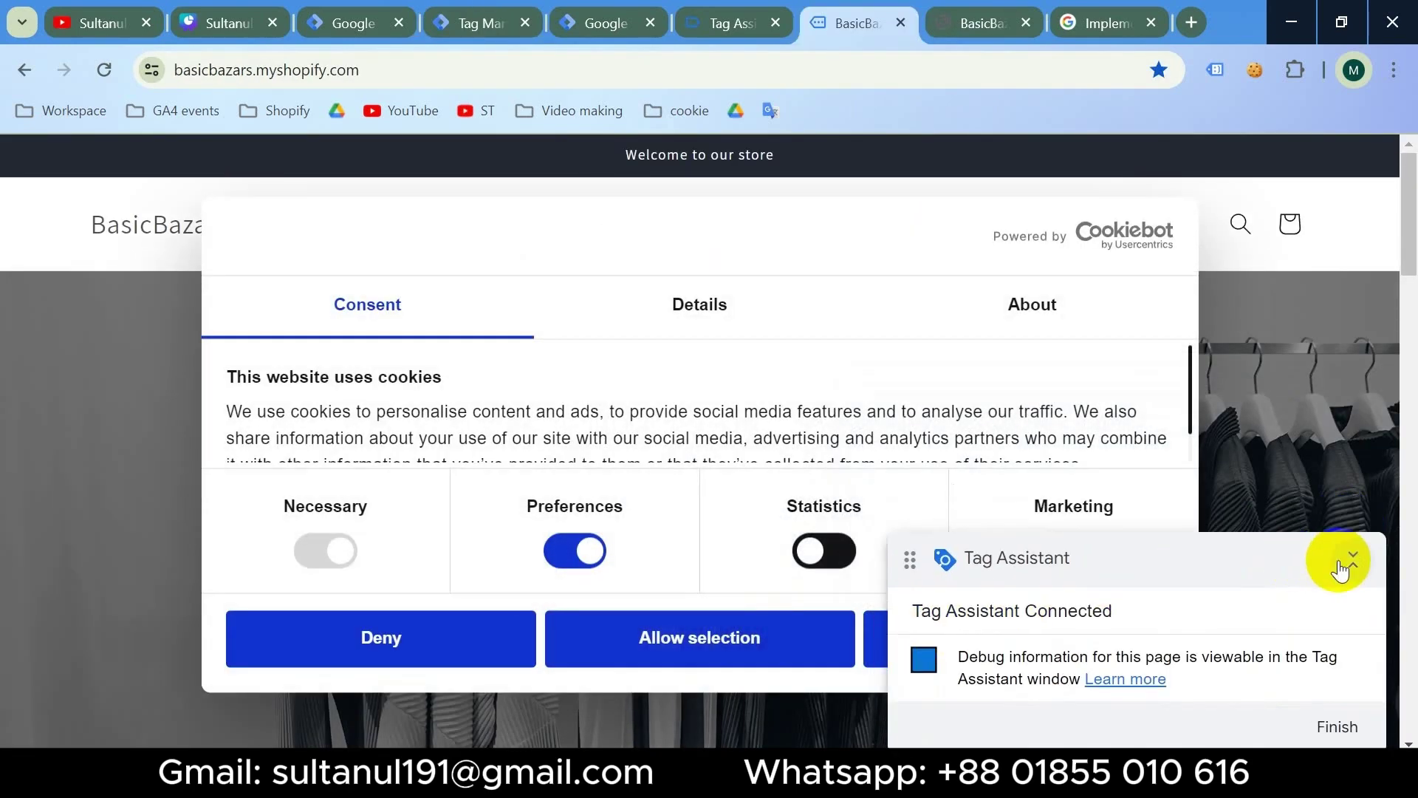
click(1341, 534)
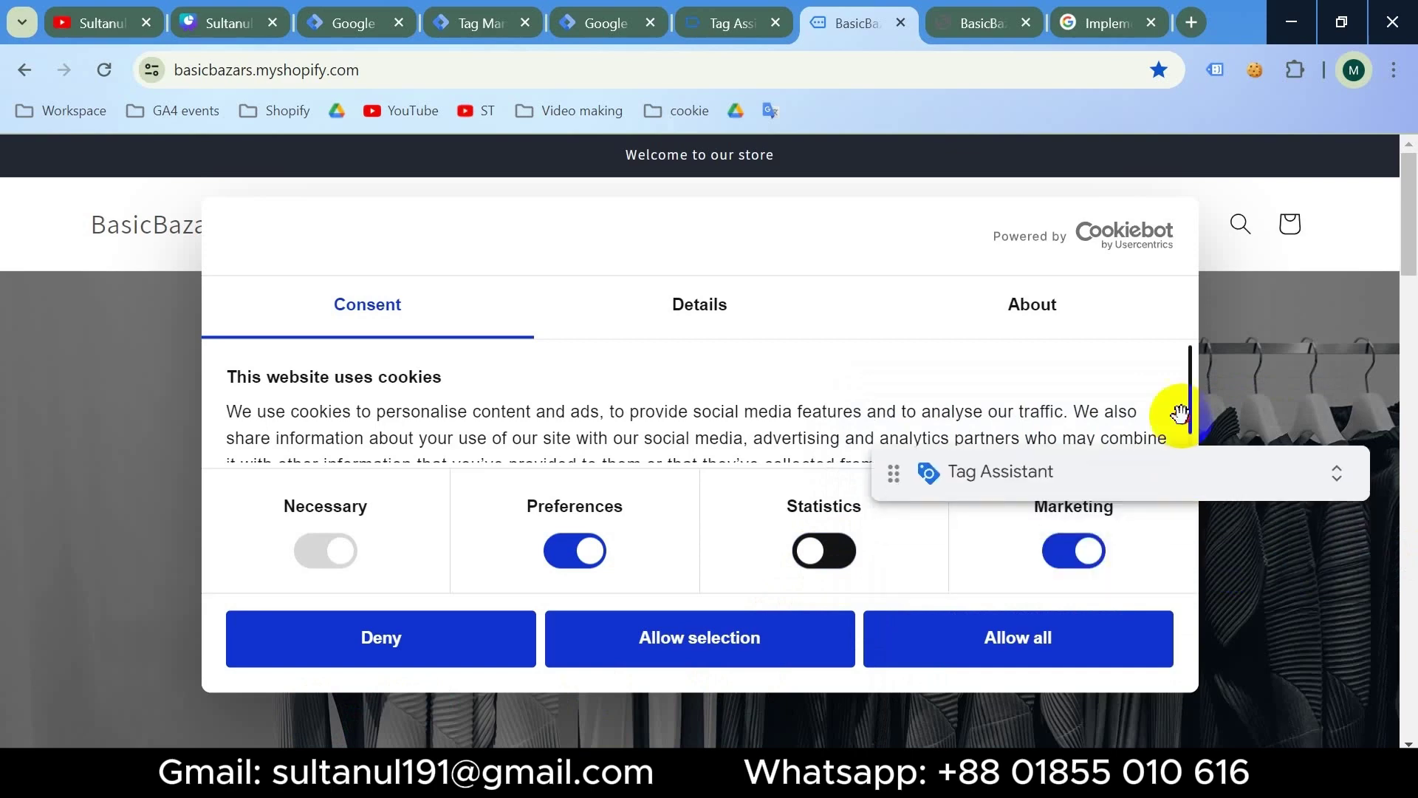
click(826, 555)
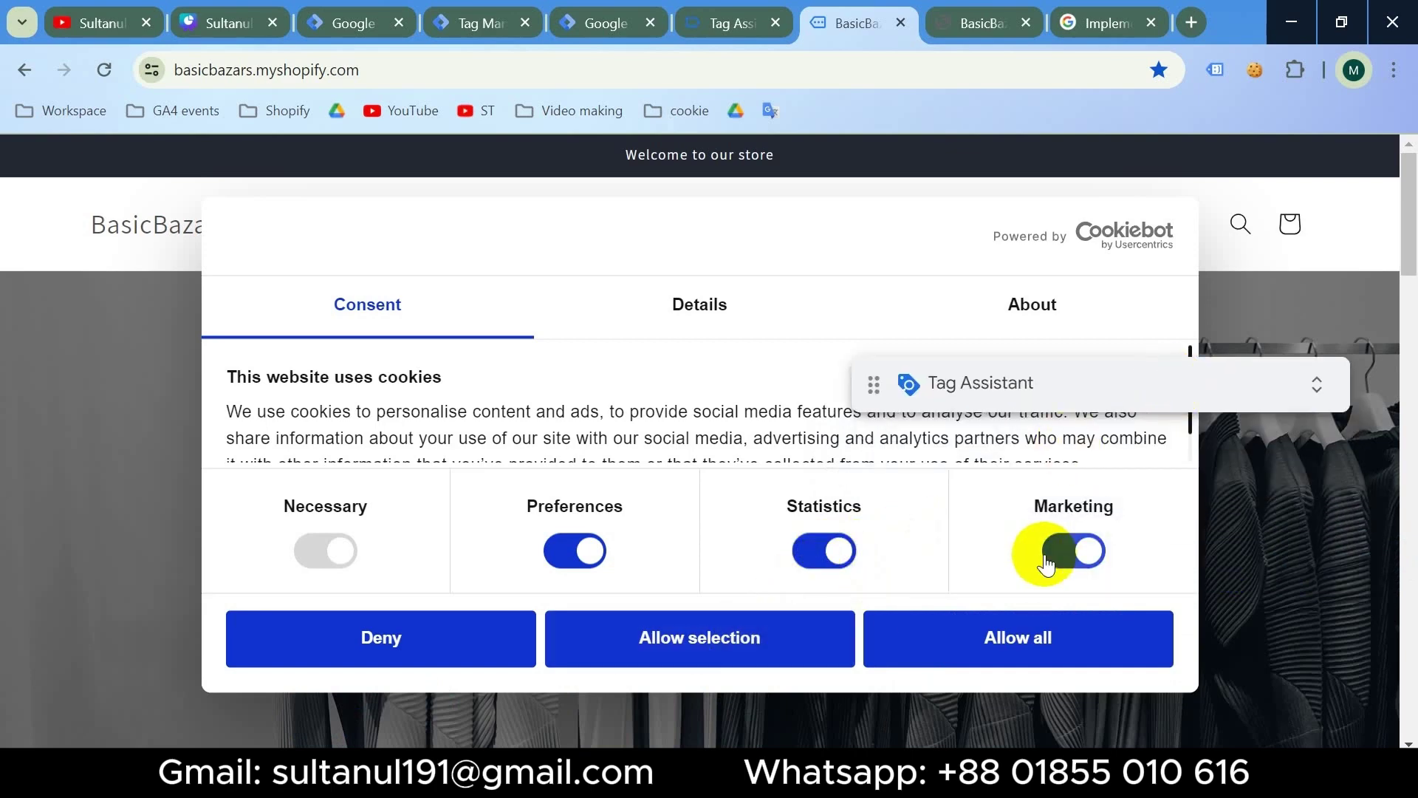
click(787, 642)
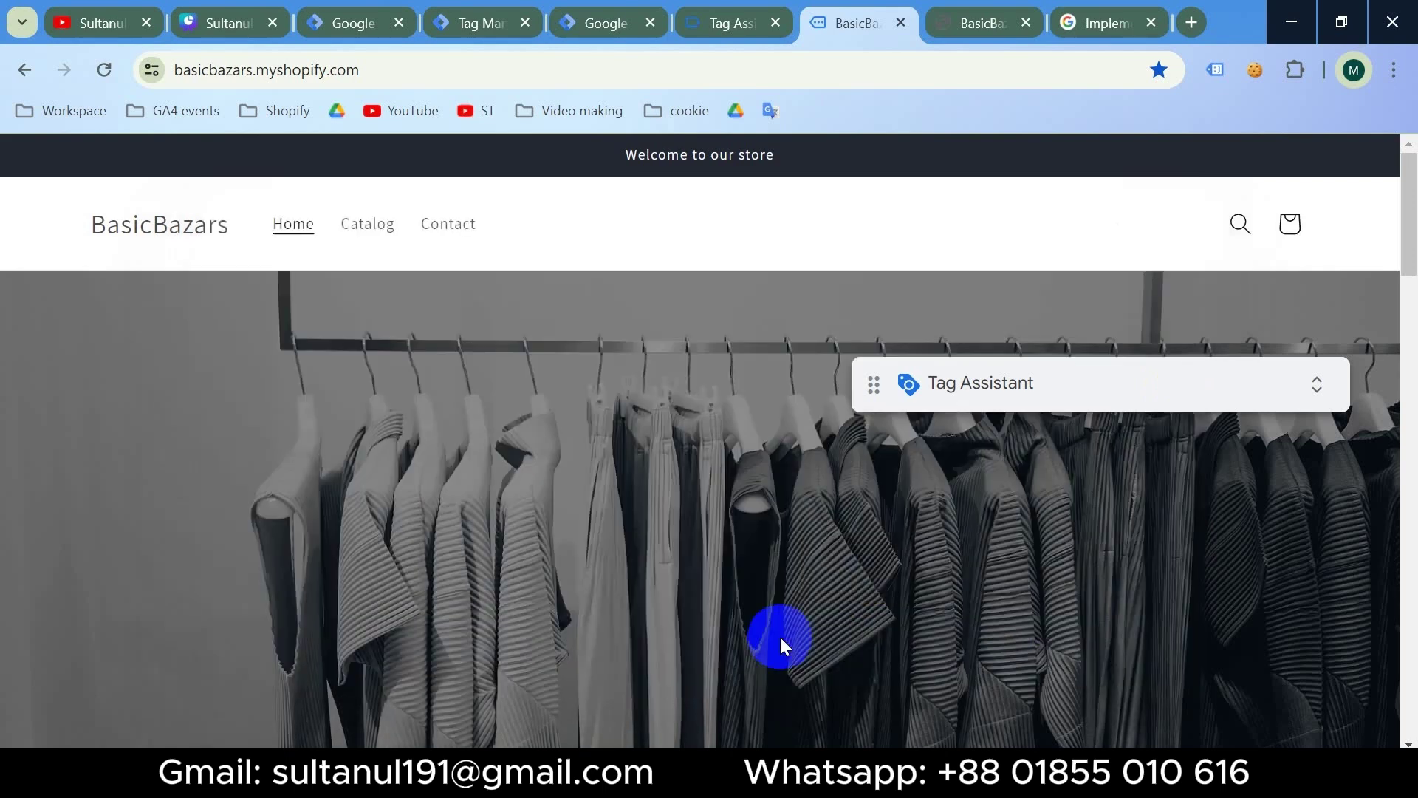
click(164, 250)
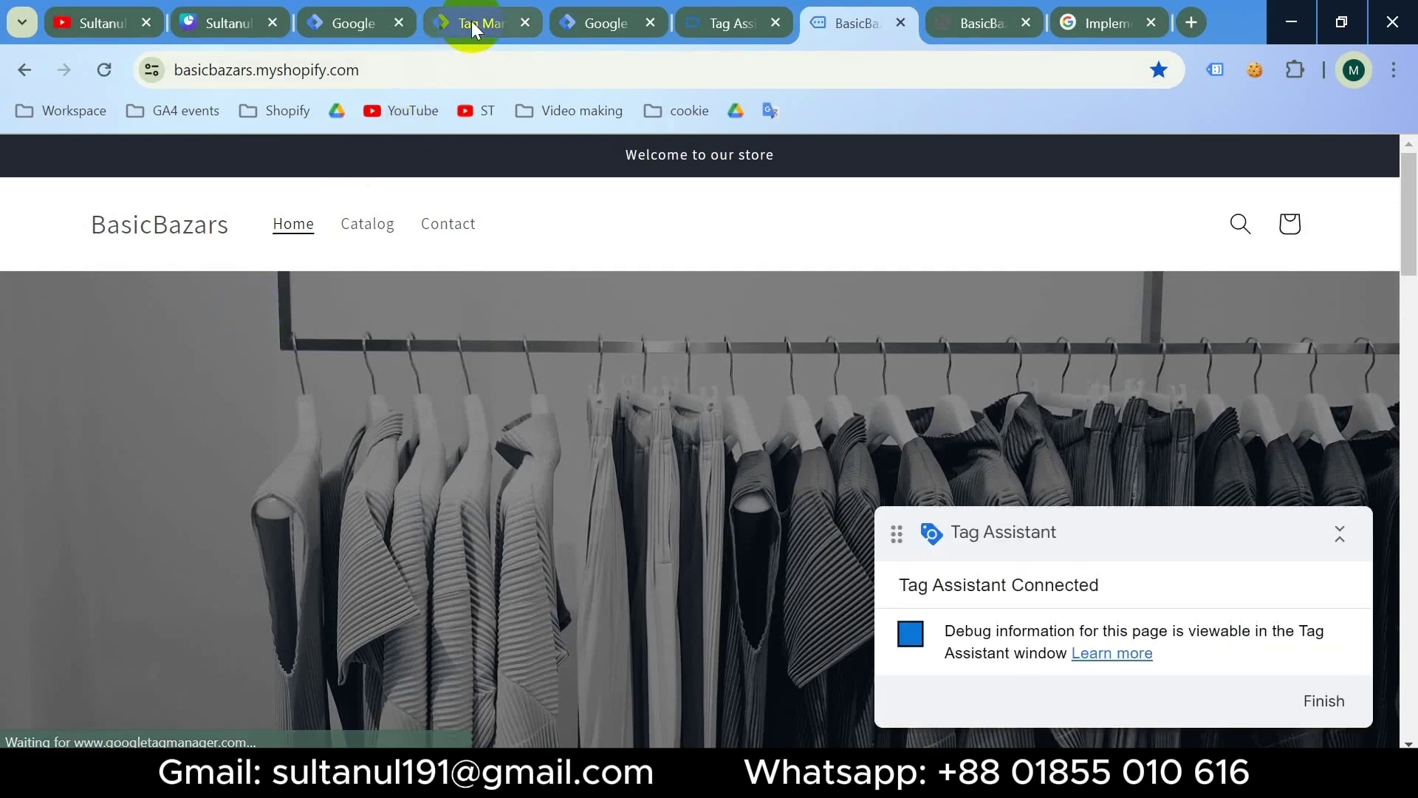
Step: Verify page_view event 8 fired only Google Analytics GA4, not the Conversions API Tag
click(471, 21)
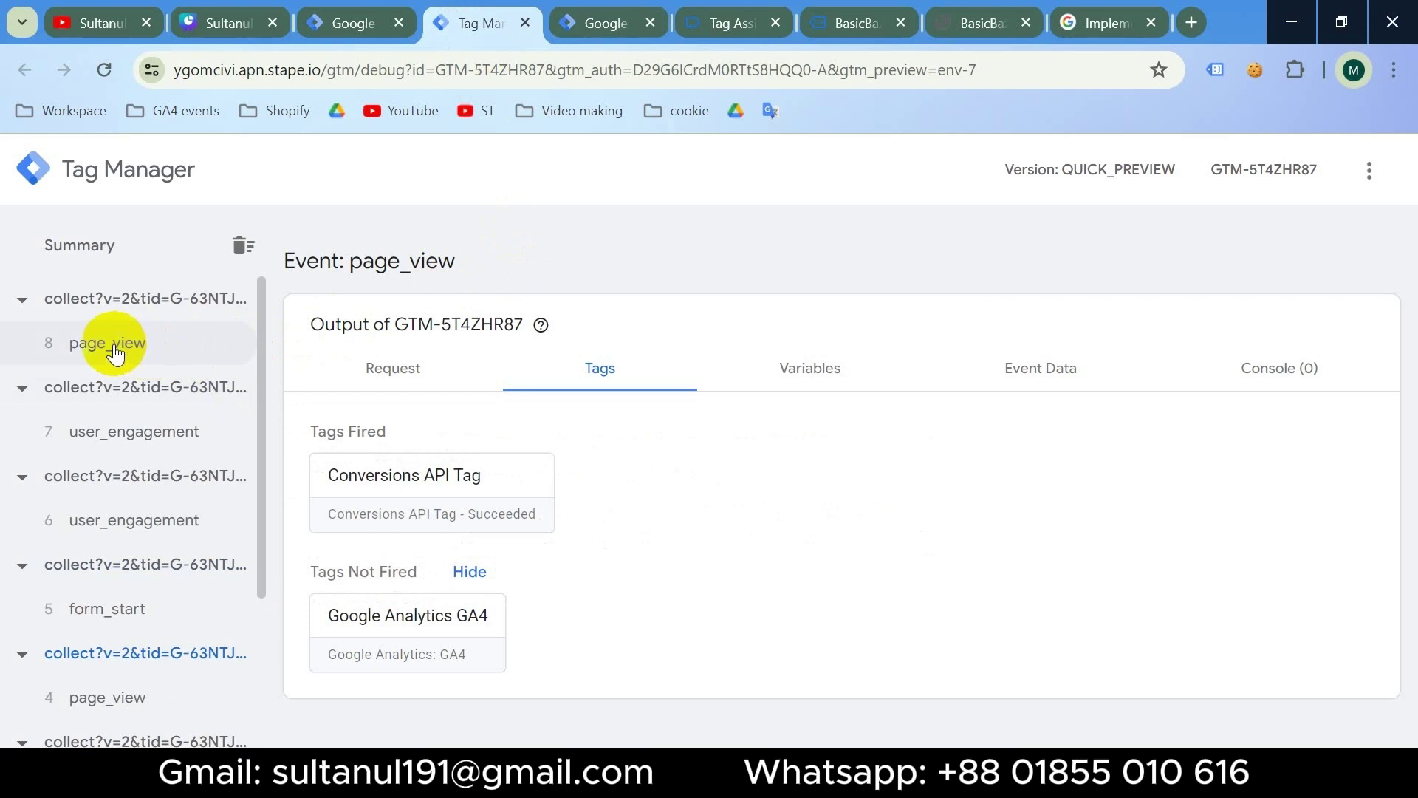
click(115, 350)
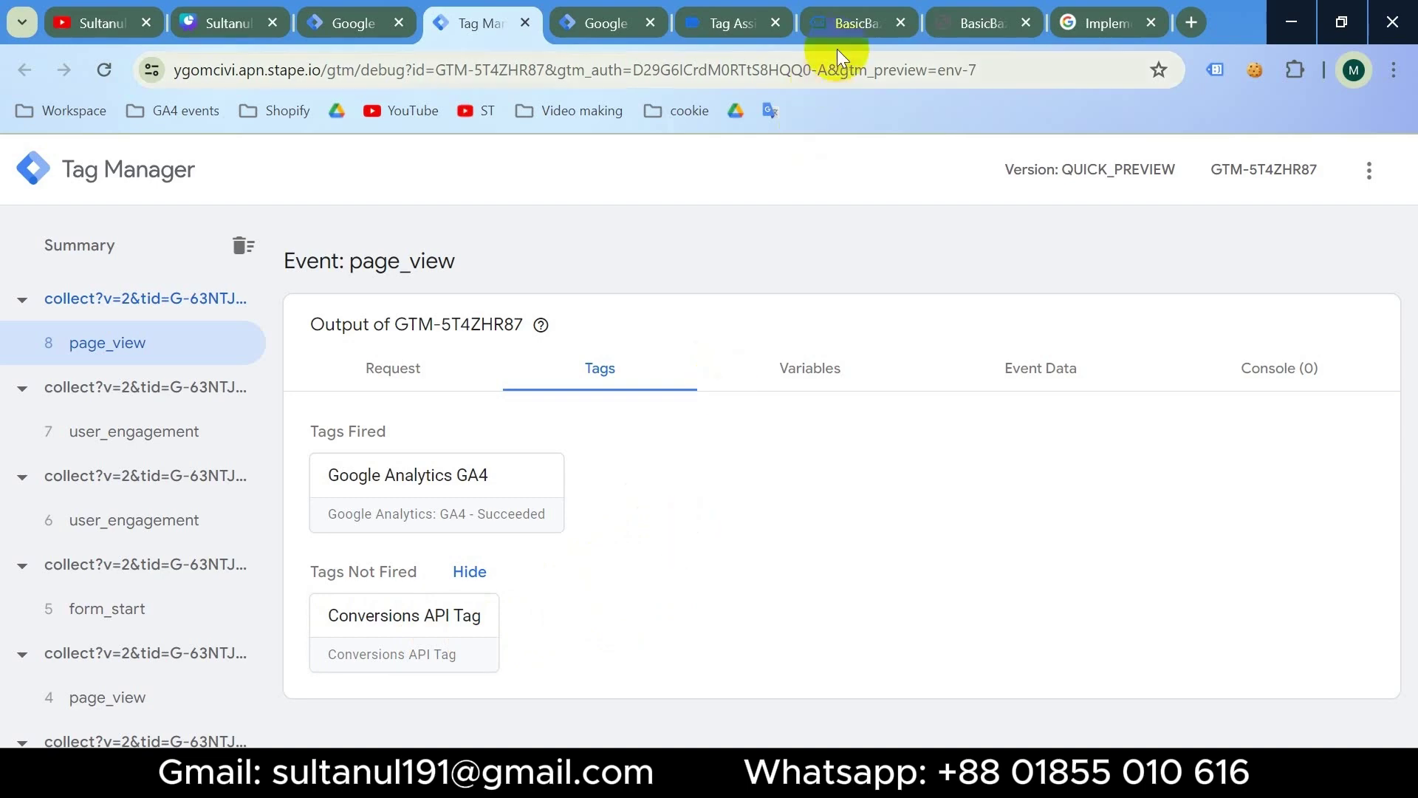
click(853, 29)
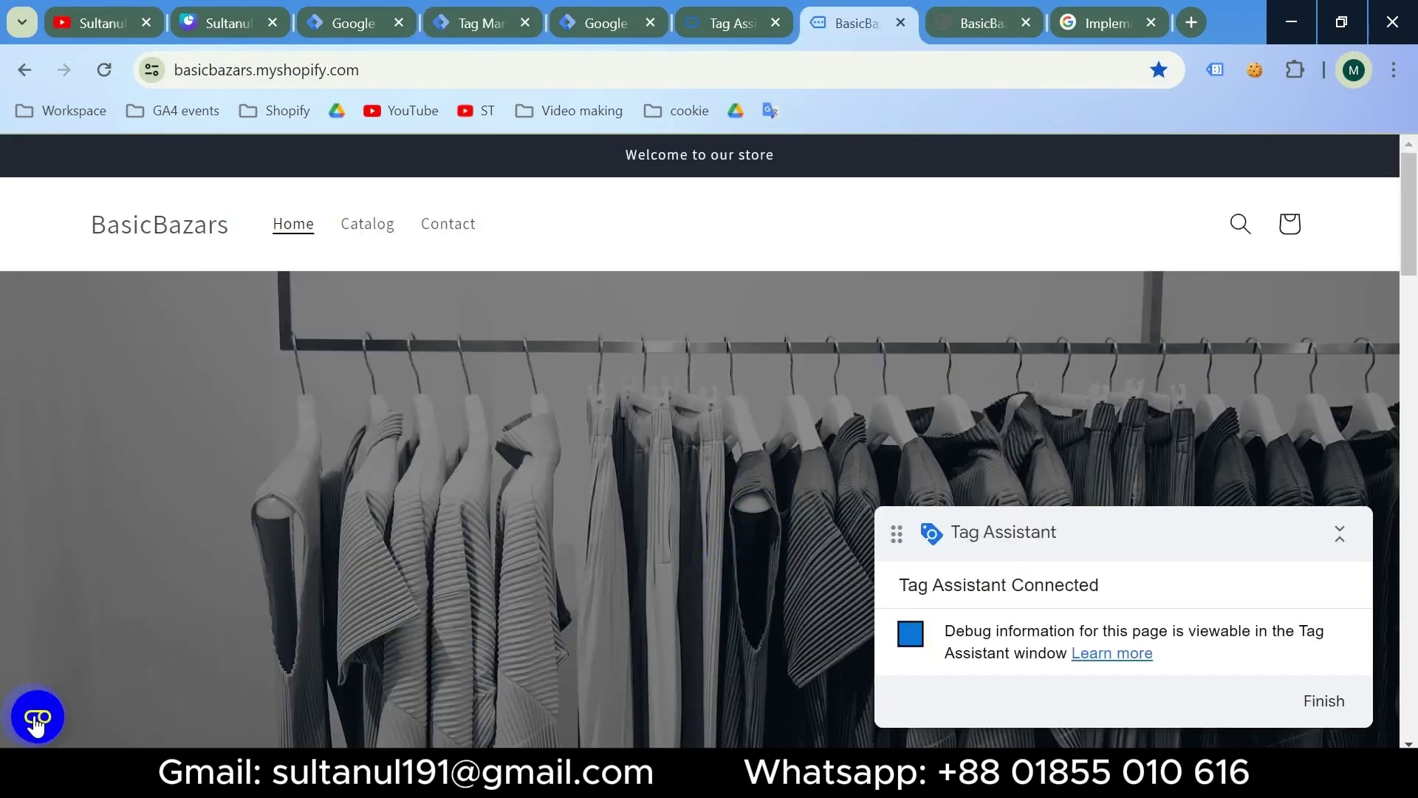
Step: Accept all cookie categories in Cookiebot and reload the store home page
click(31, 730)
click(317, 680)
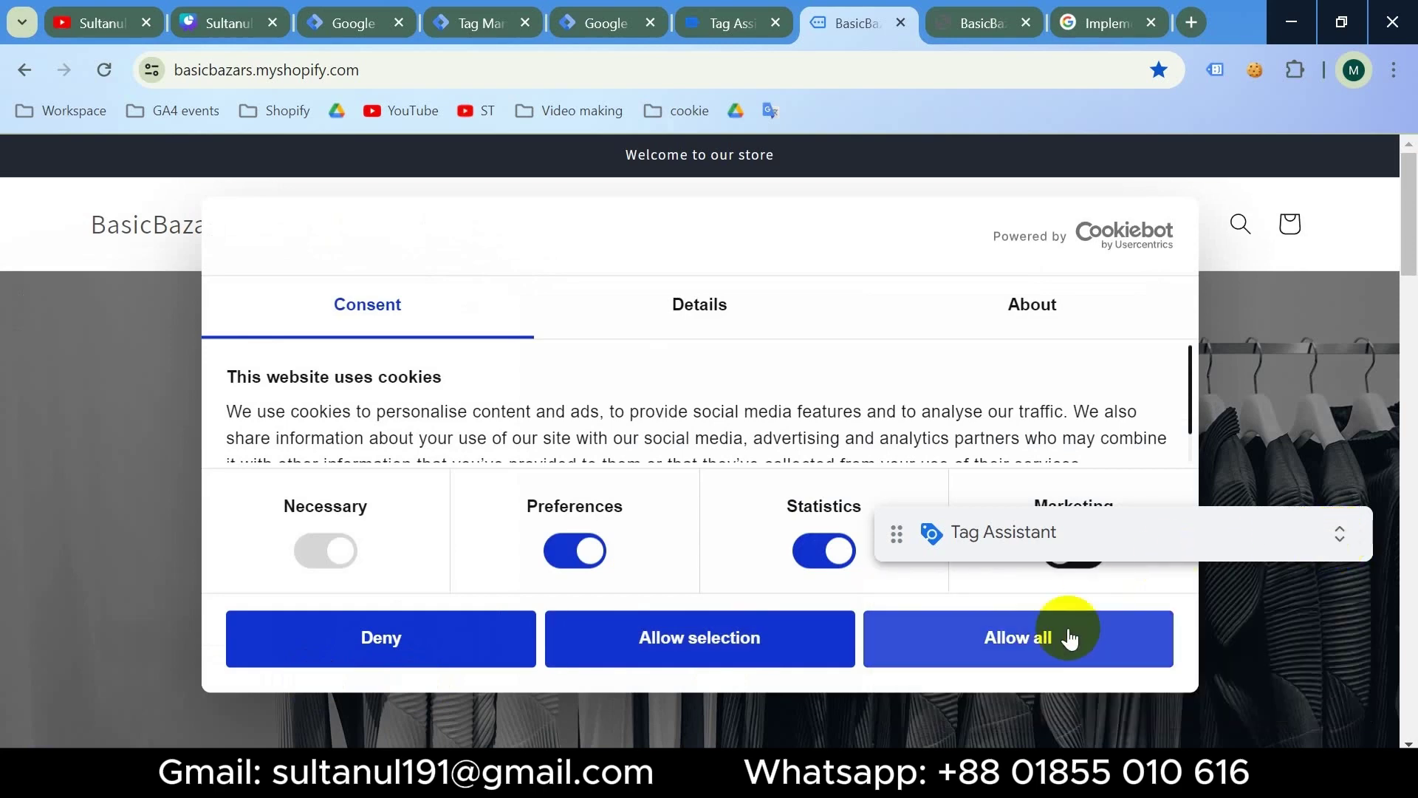
click(1061, 640)
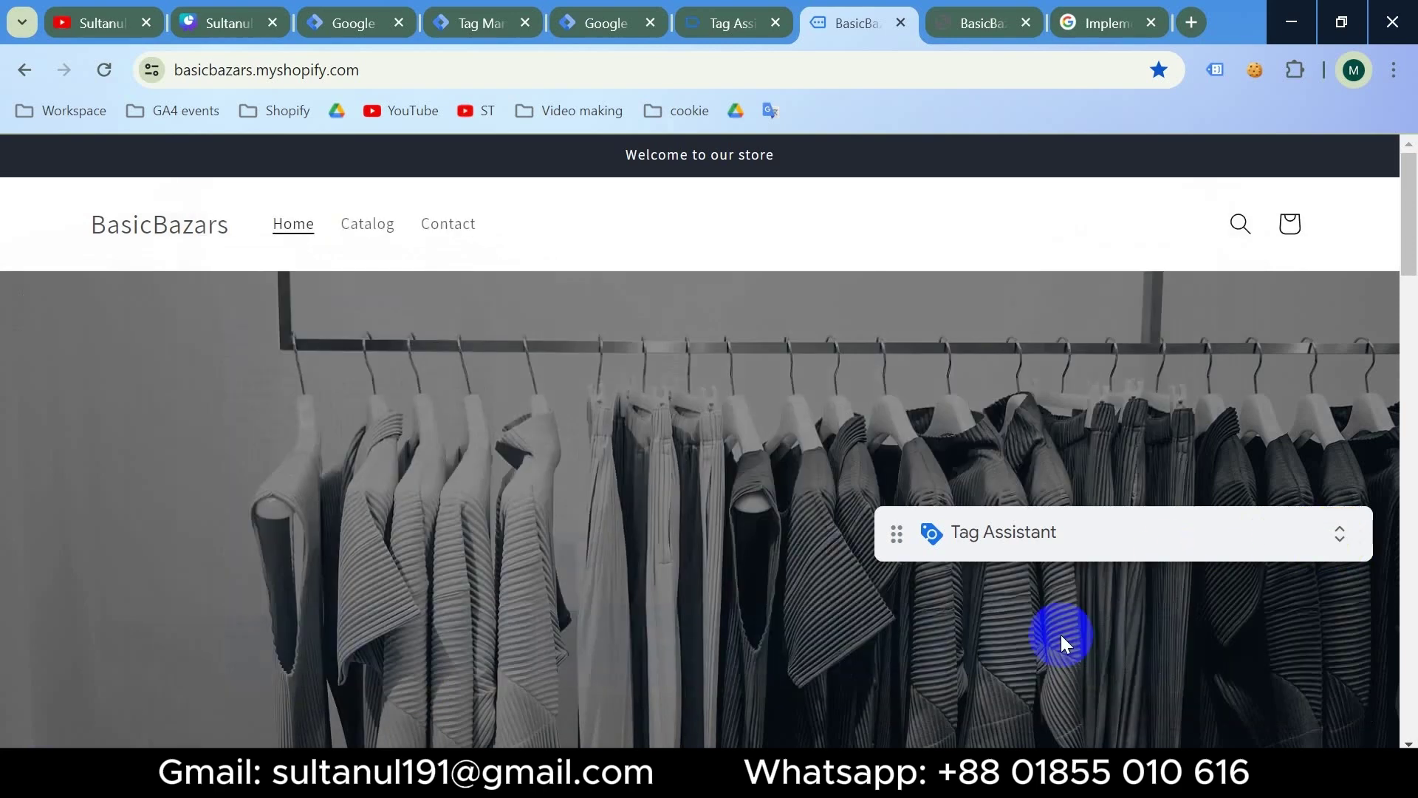
click(181, 246)
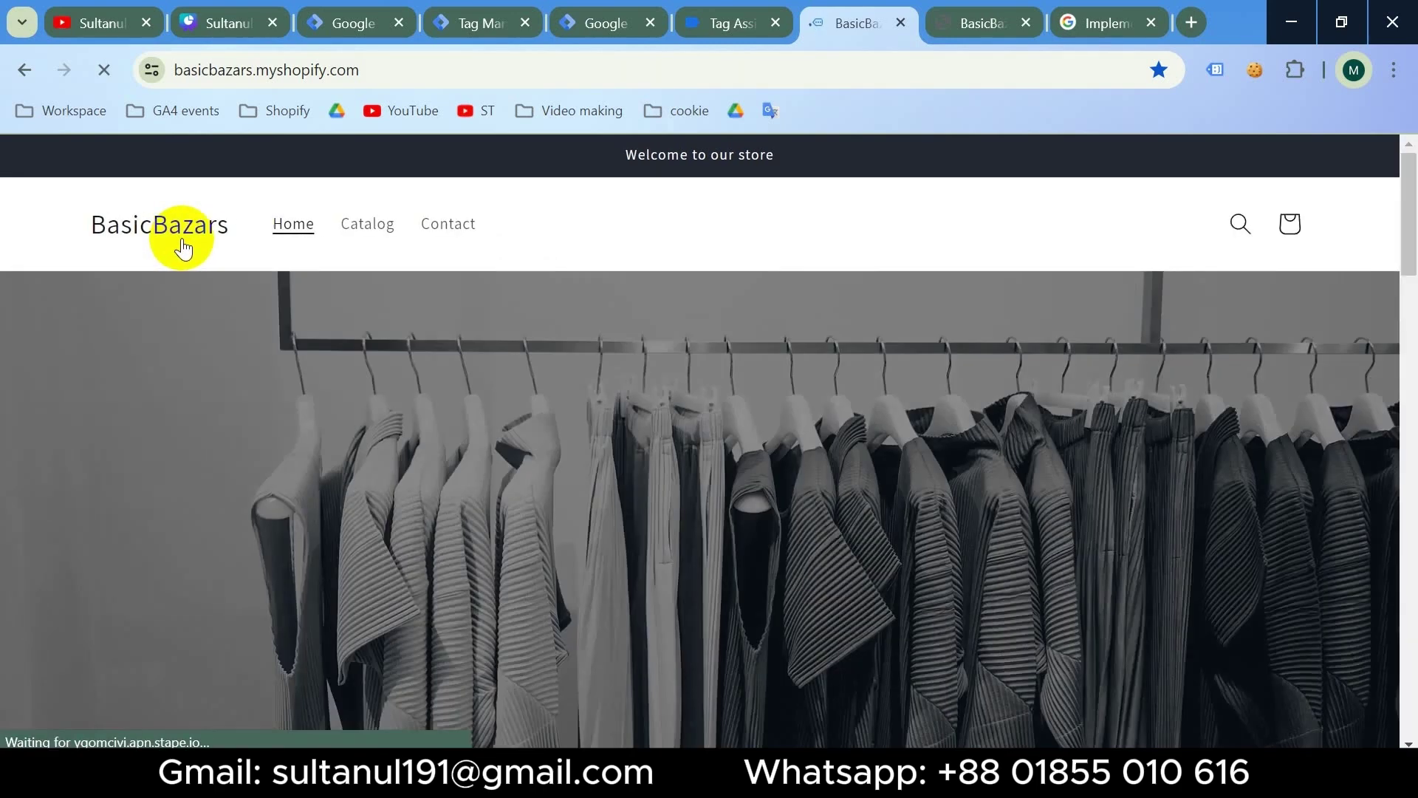
Step: Confirm event 13 page_view fired GA4 and Conversions API, then open the server-side consent docs
click(476, 18)
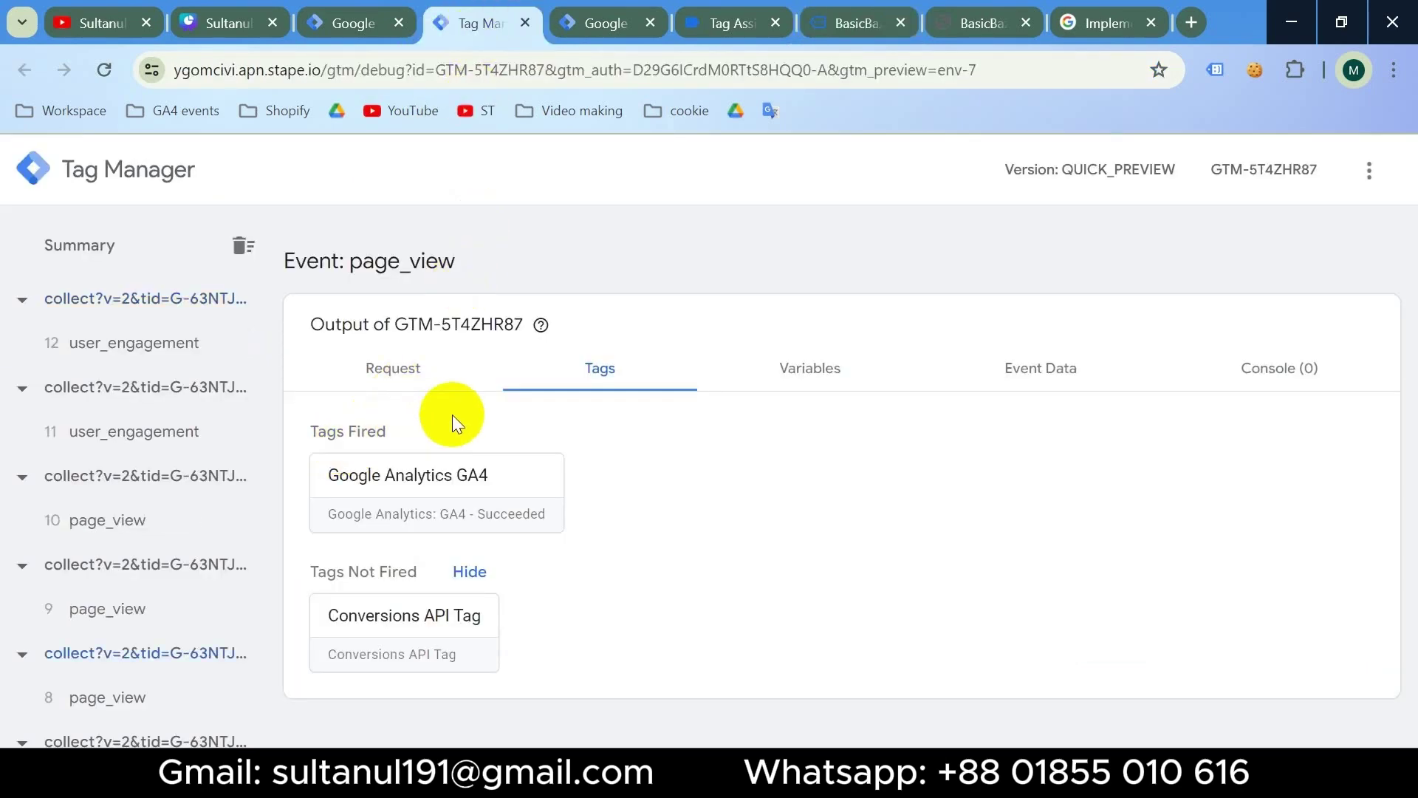
click(96, 348)
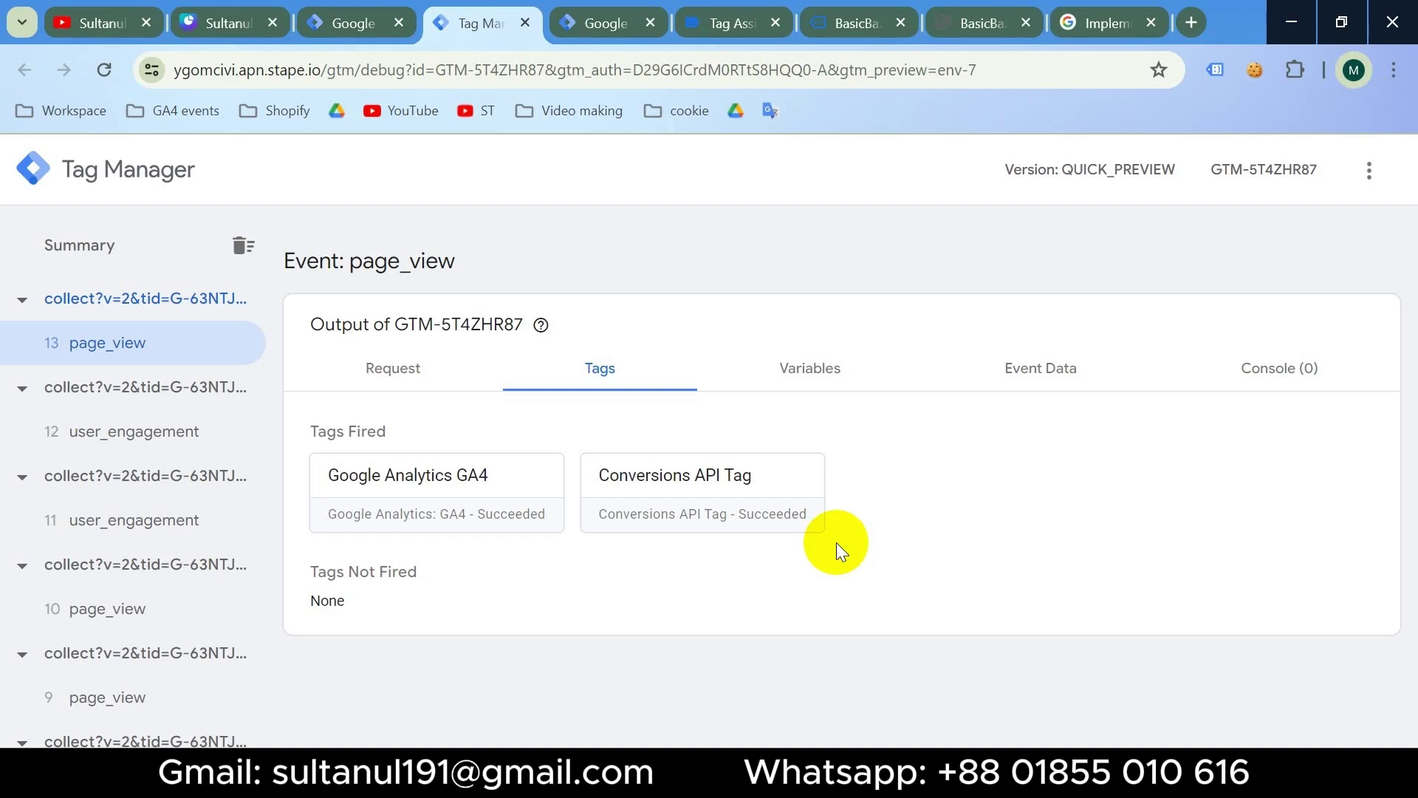
click(1107, 23)
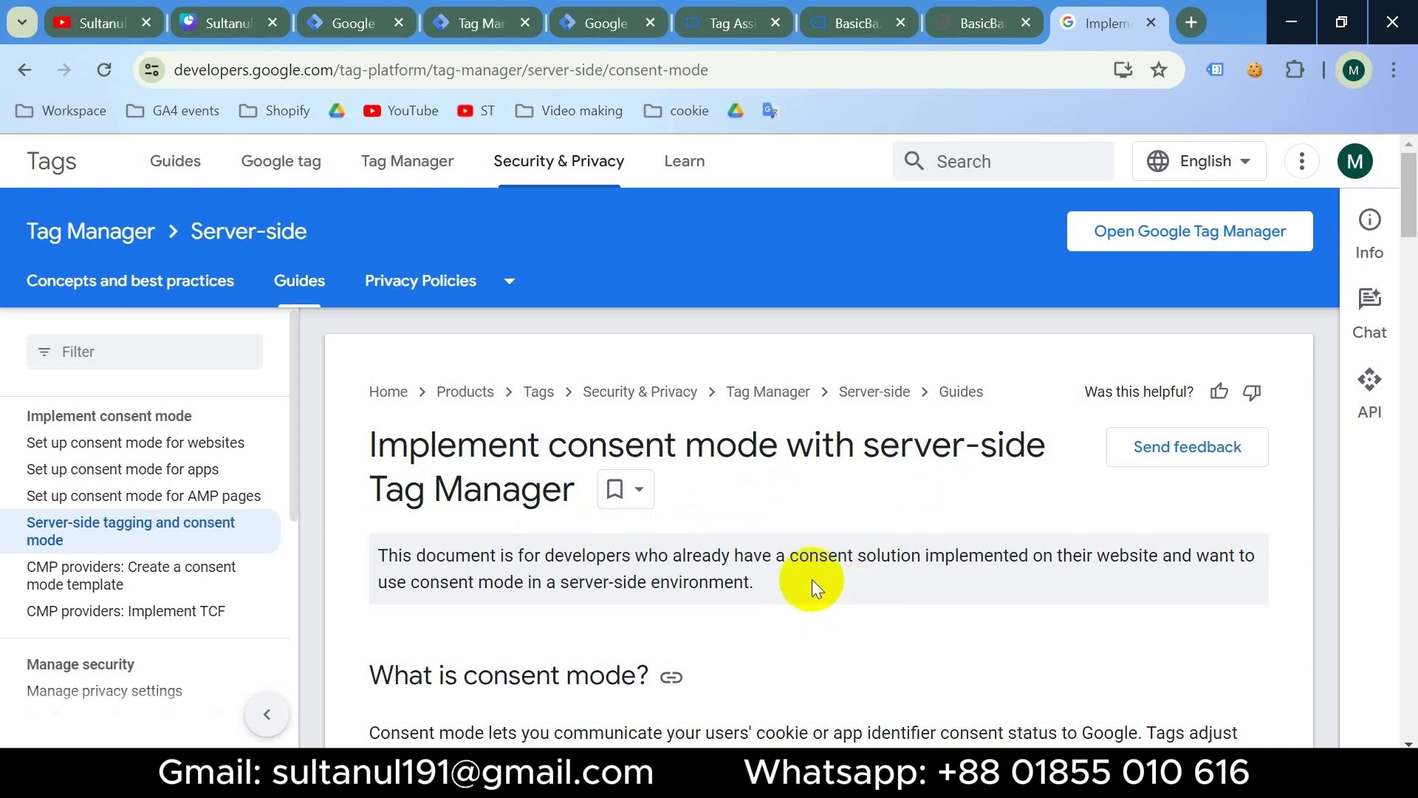
Step: Publish the server container as version 'Consent setup for server' with the same description
click(353, 21)
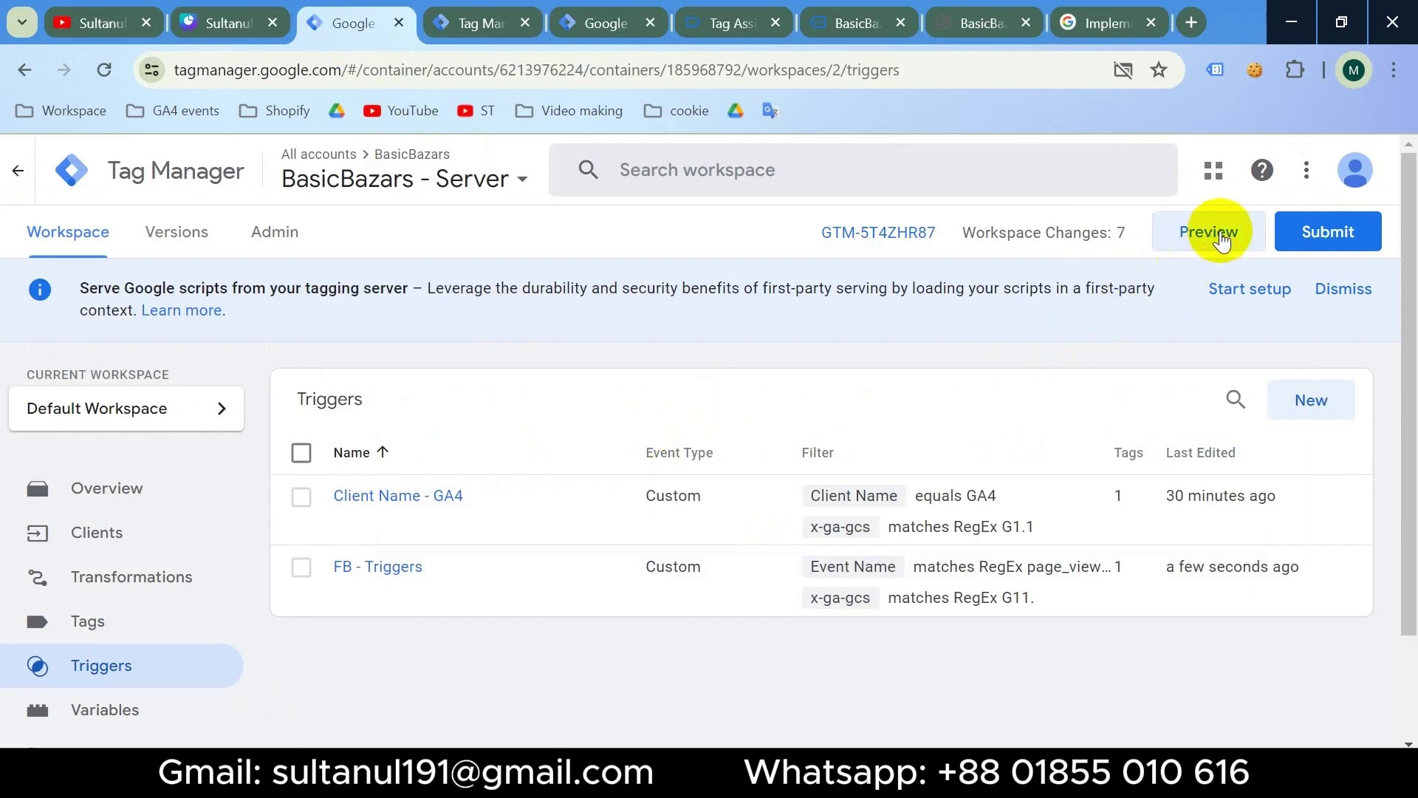
click(1345, 235)
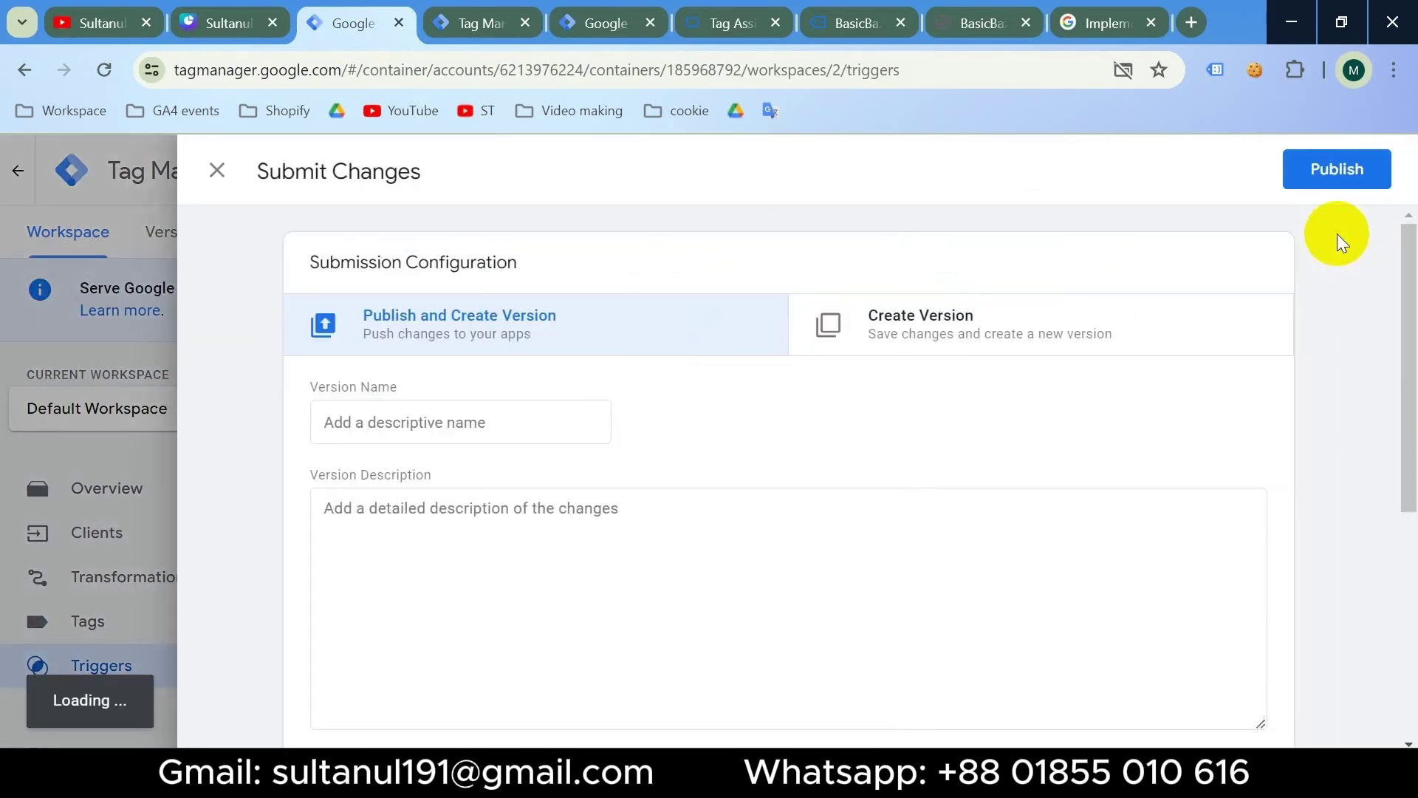
click(446, 427)
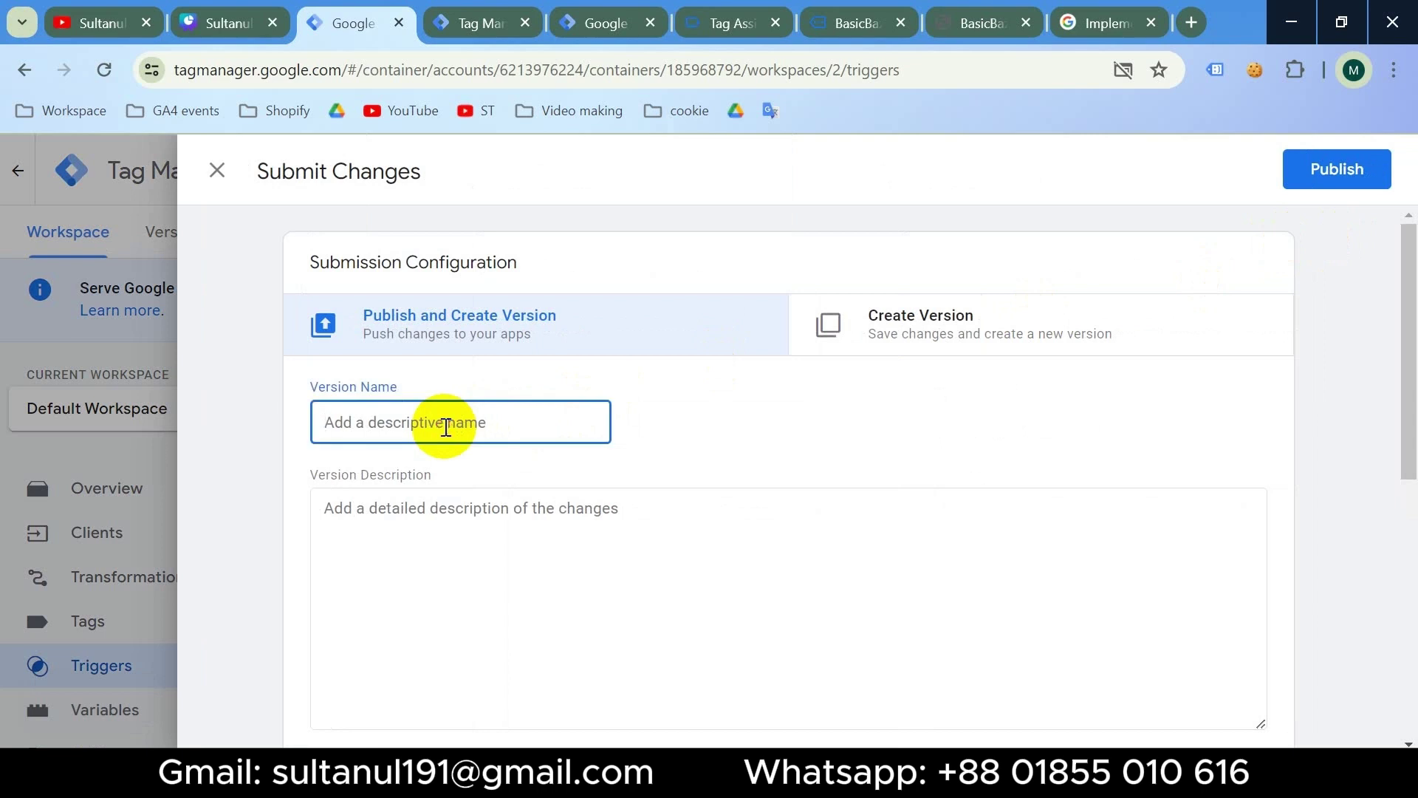
text(Consent setup for server)
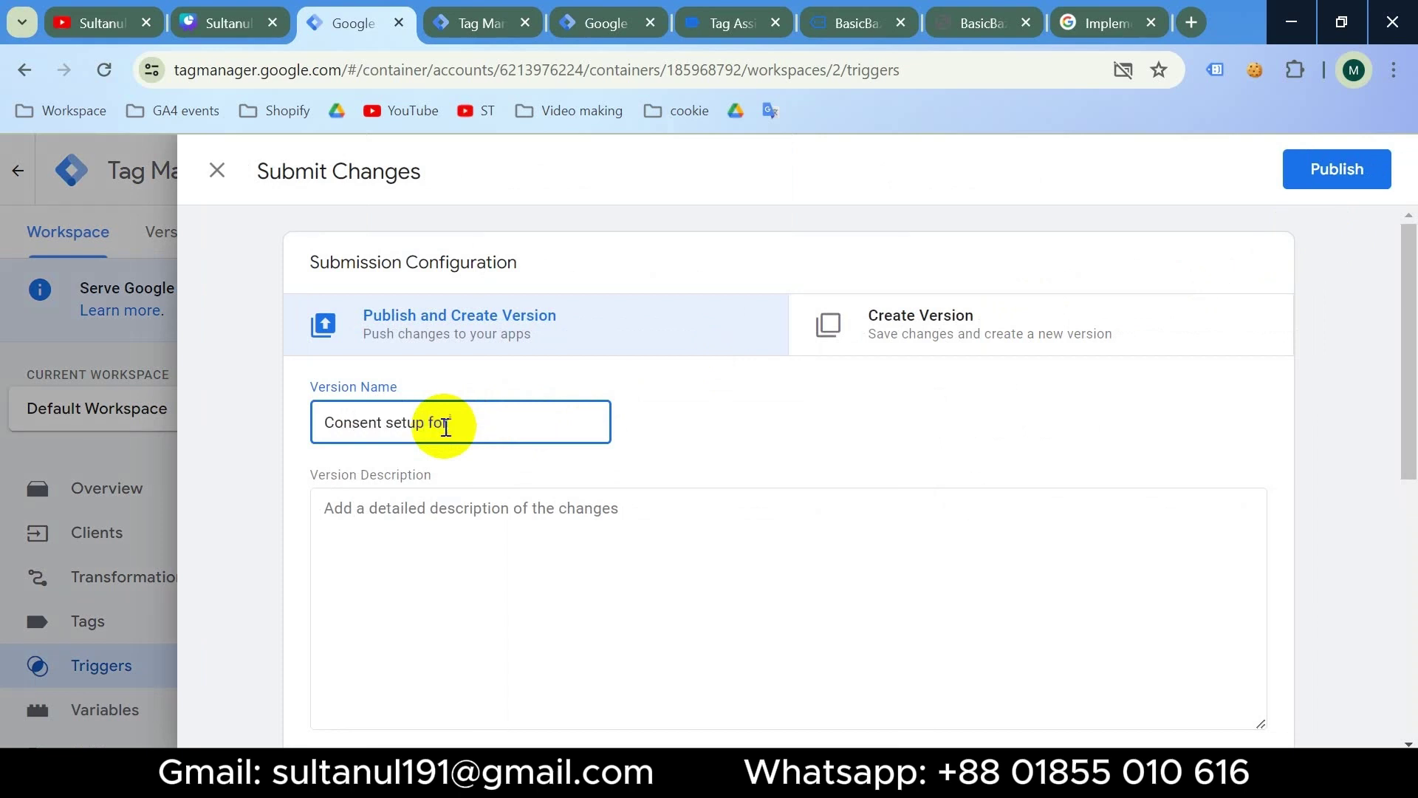
key(ctrl+a)
key(ctrl+c)
click(516, 516)
key(ctrl+v)
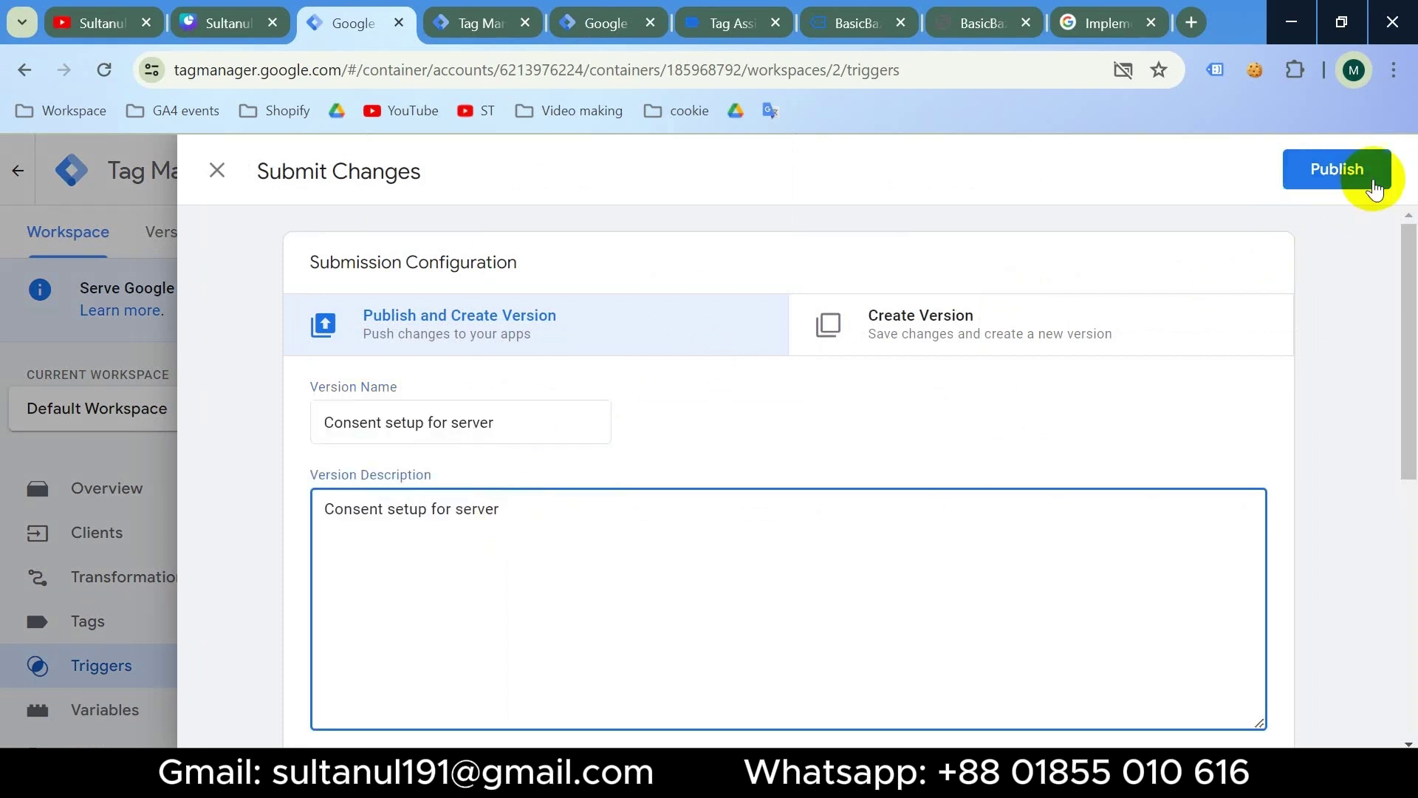
click(1367, 177)
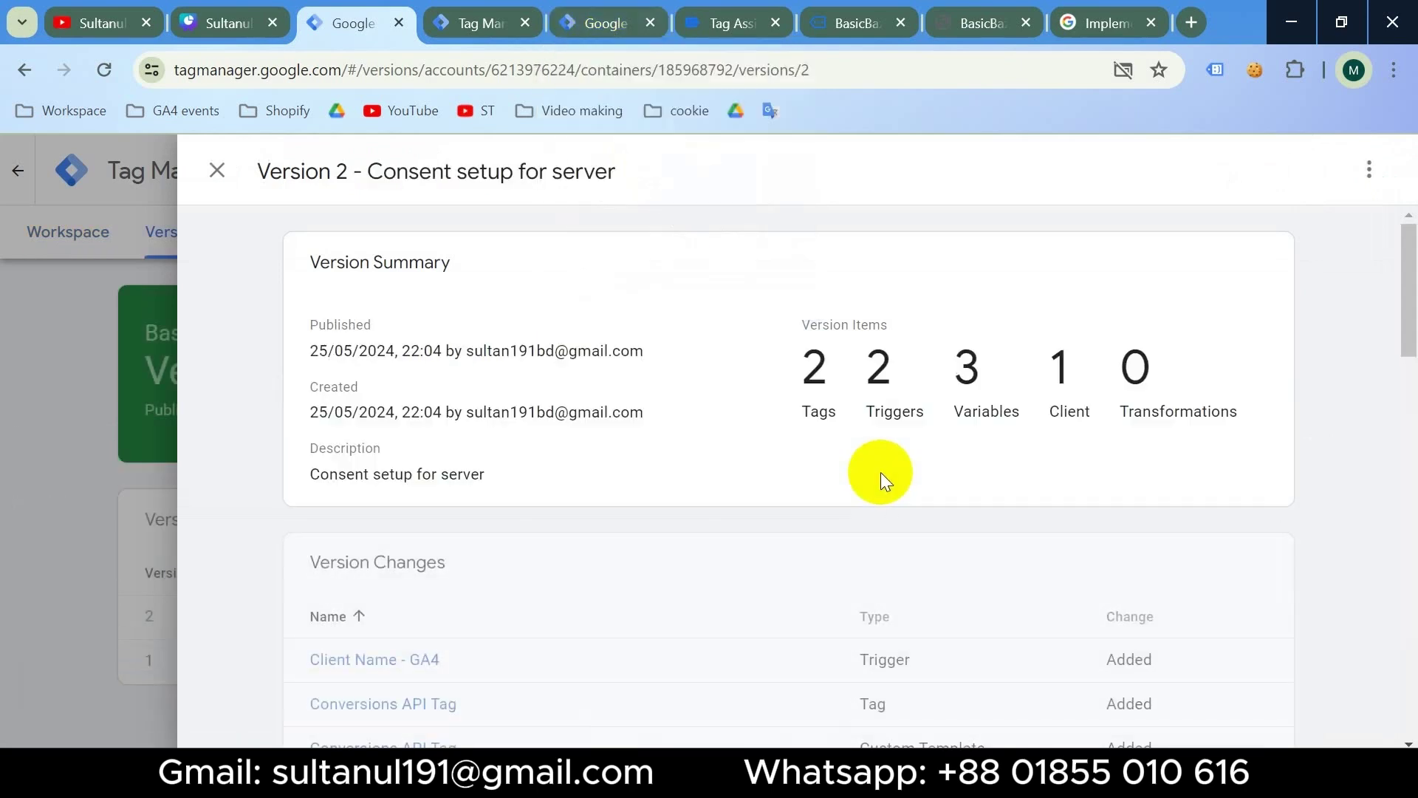
Step: Publish the web container as version 'Consent setup for server'
click(613, 25)
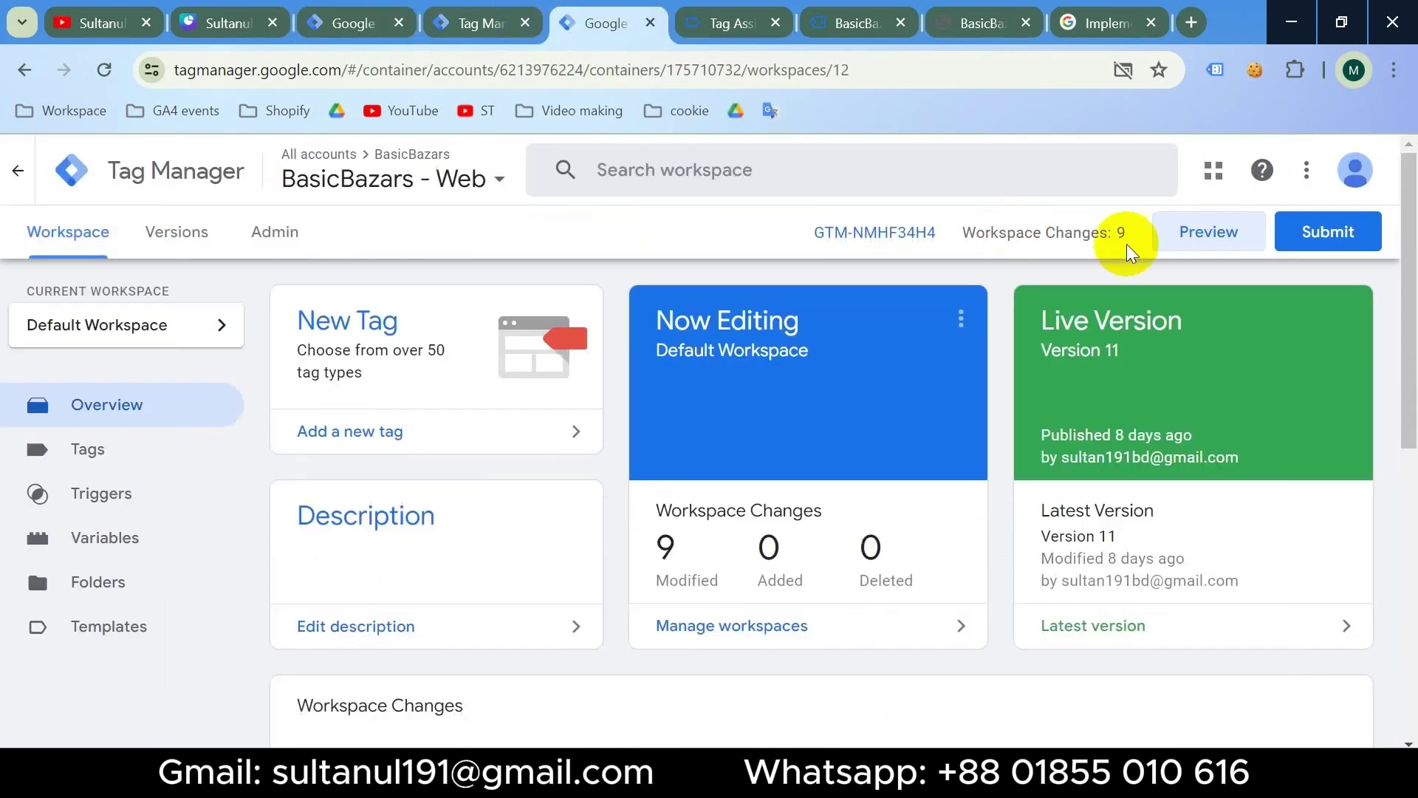
click(1316, 235)
click(406, 415)
key(ctrl+v)
key(Tab)
key(ctrl+v)
click(1337, 169)
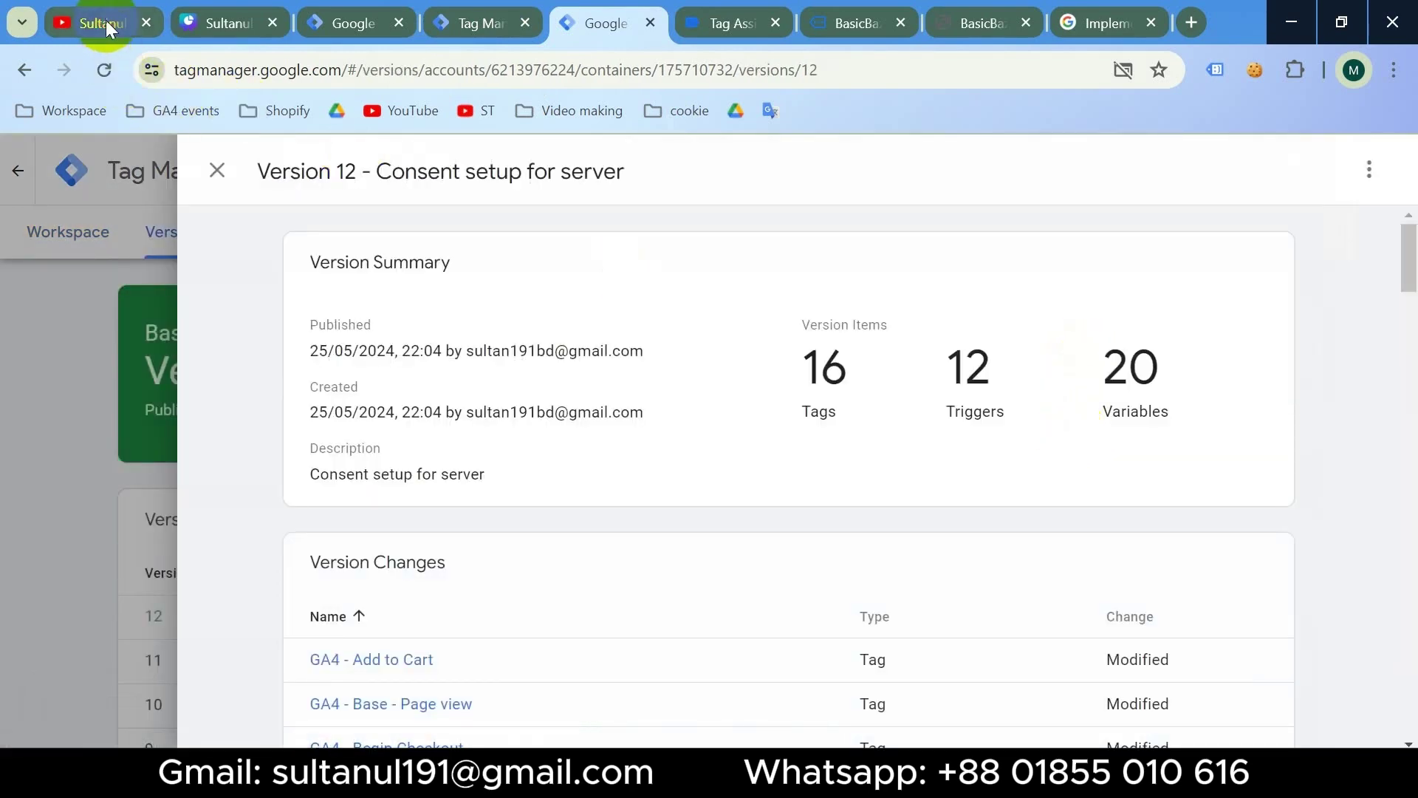
click(105, 23)
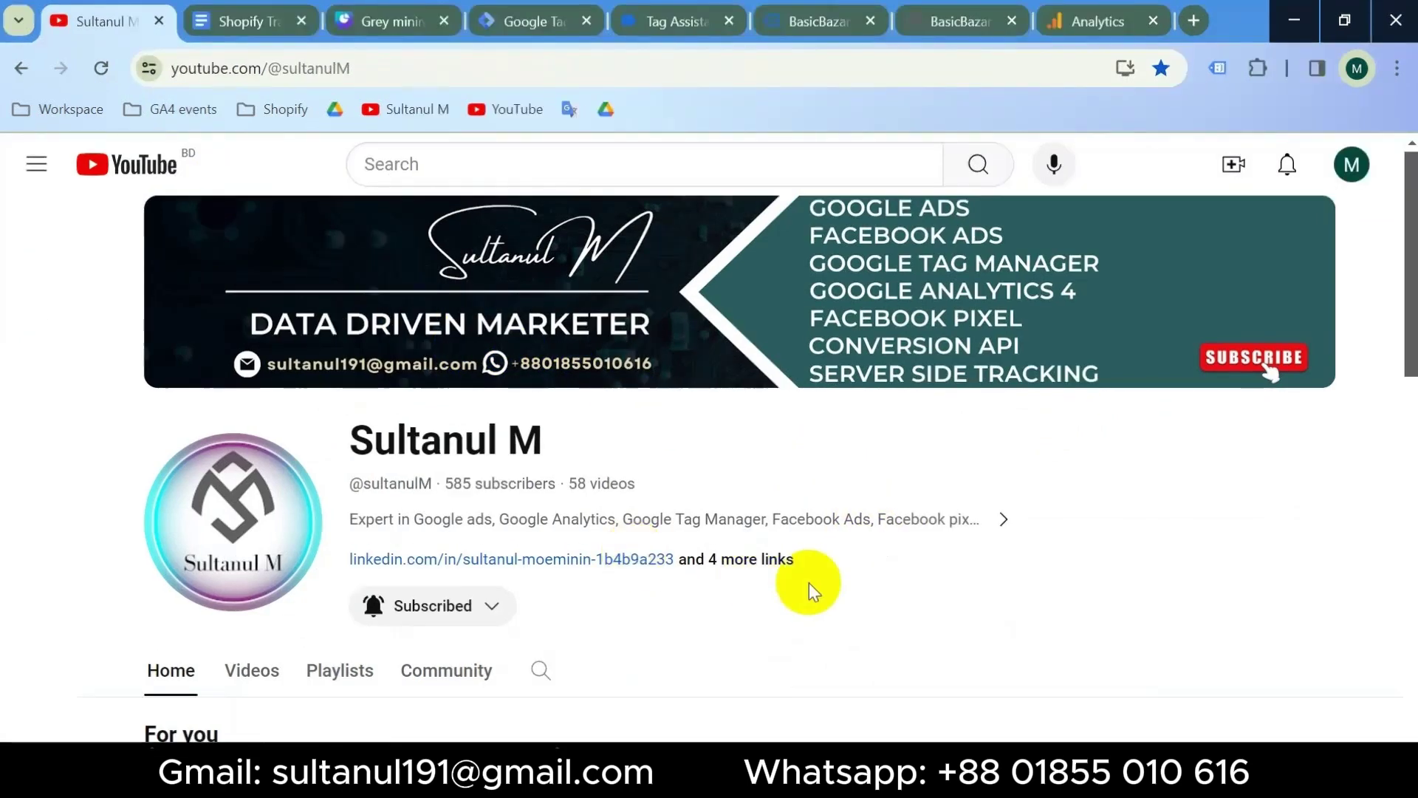
Step: Browse the creator's YouTube channel, Fiverr seller dashboard, and Upwork profile with work history
scroll(810, 583, down, 2)
scroll(810, 583, up, 2)
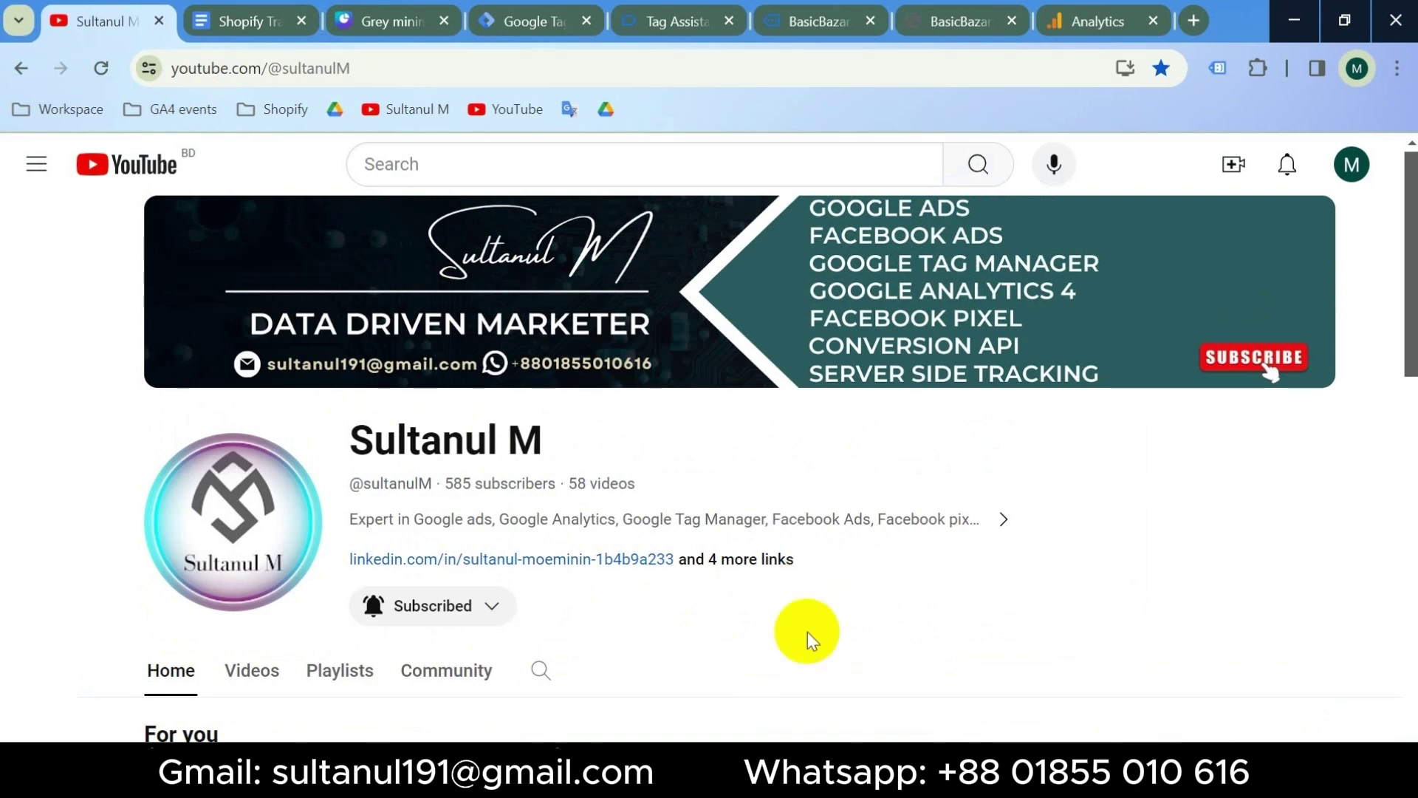
click(624, 776)
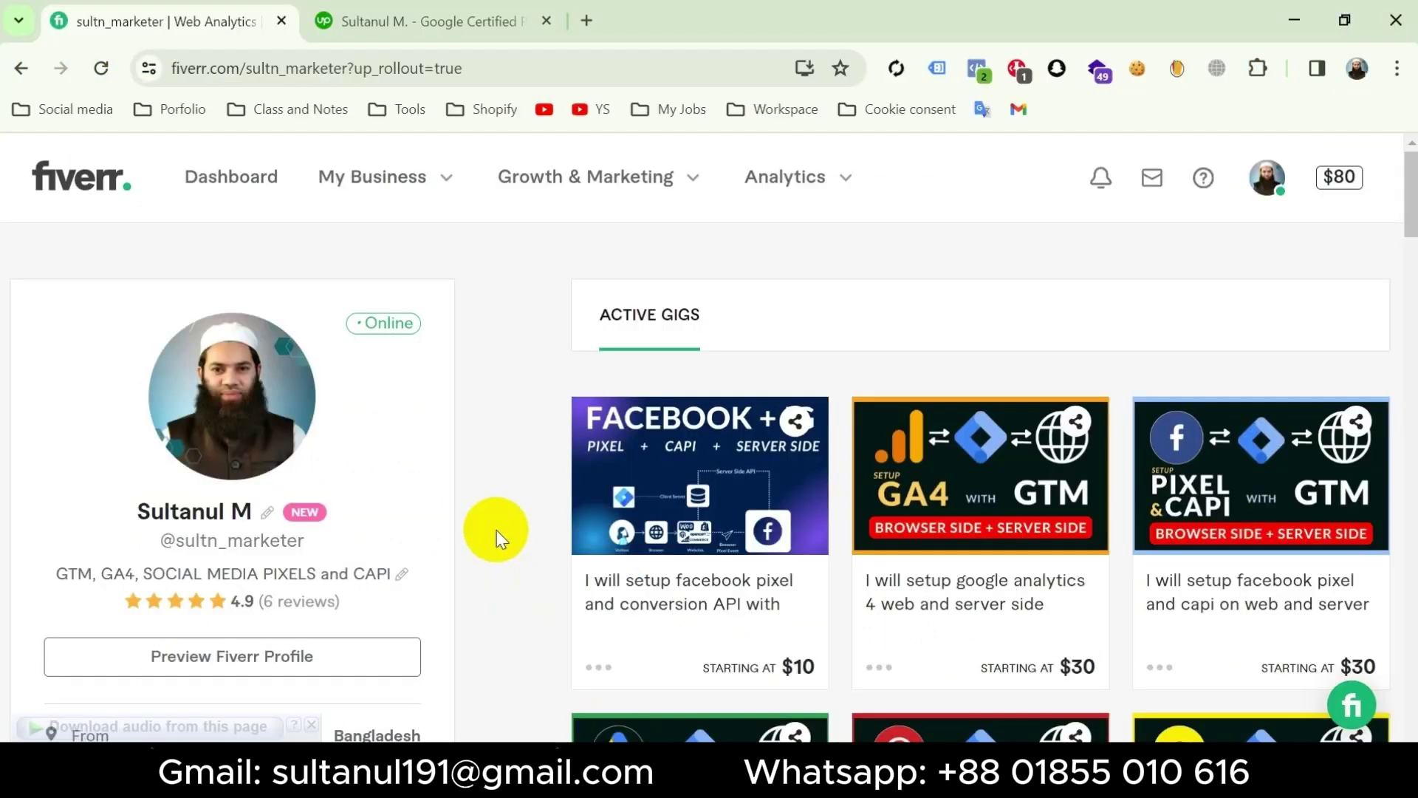
click(436, 19)
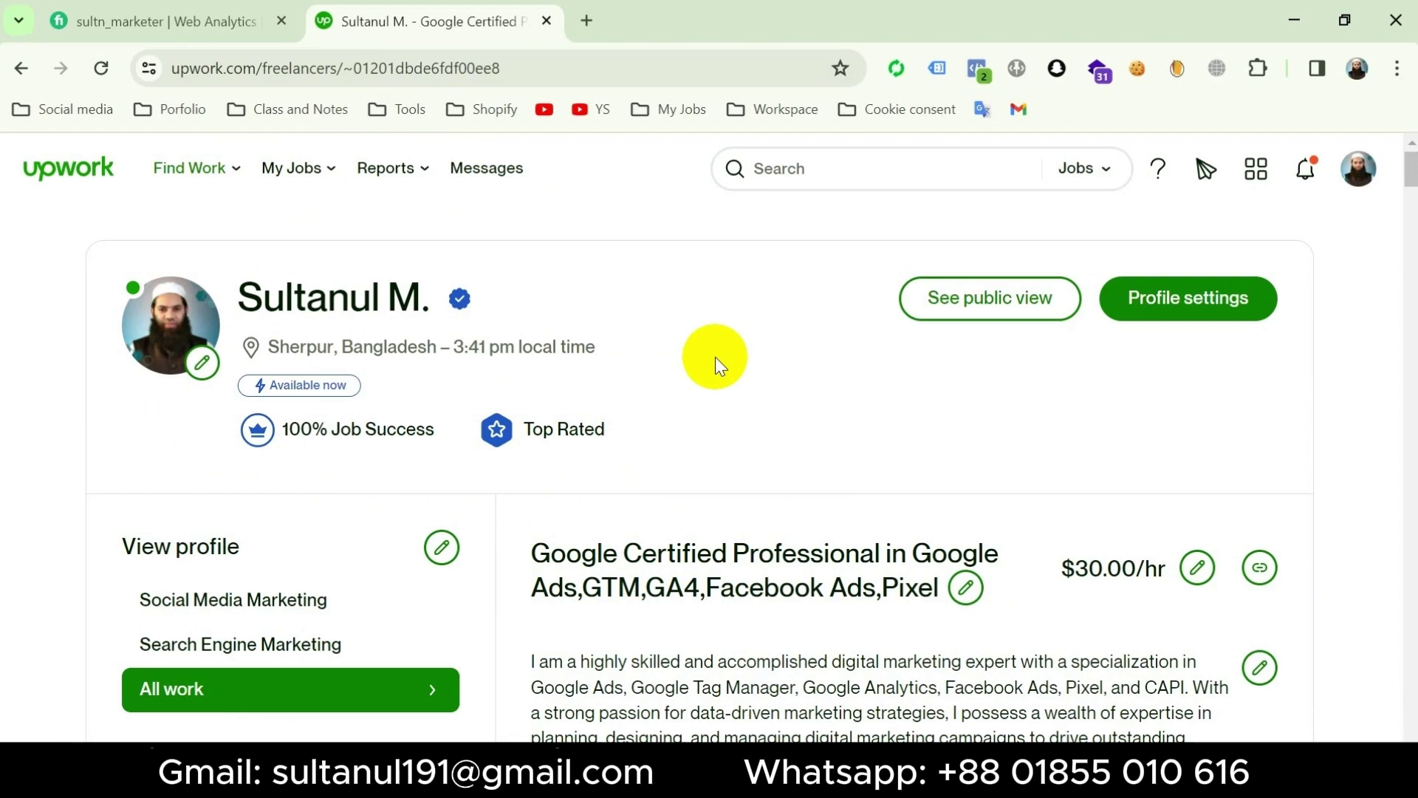
scroll(715, 357, down, 20)
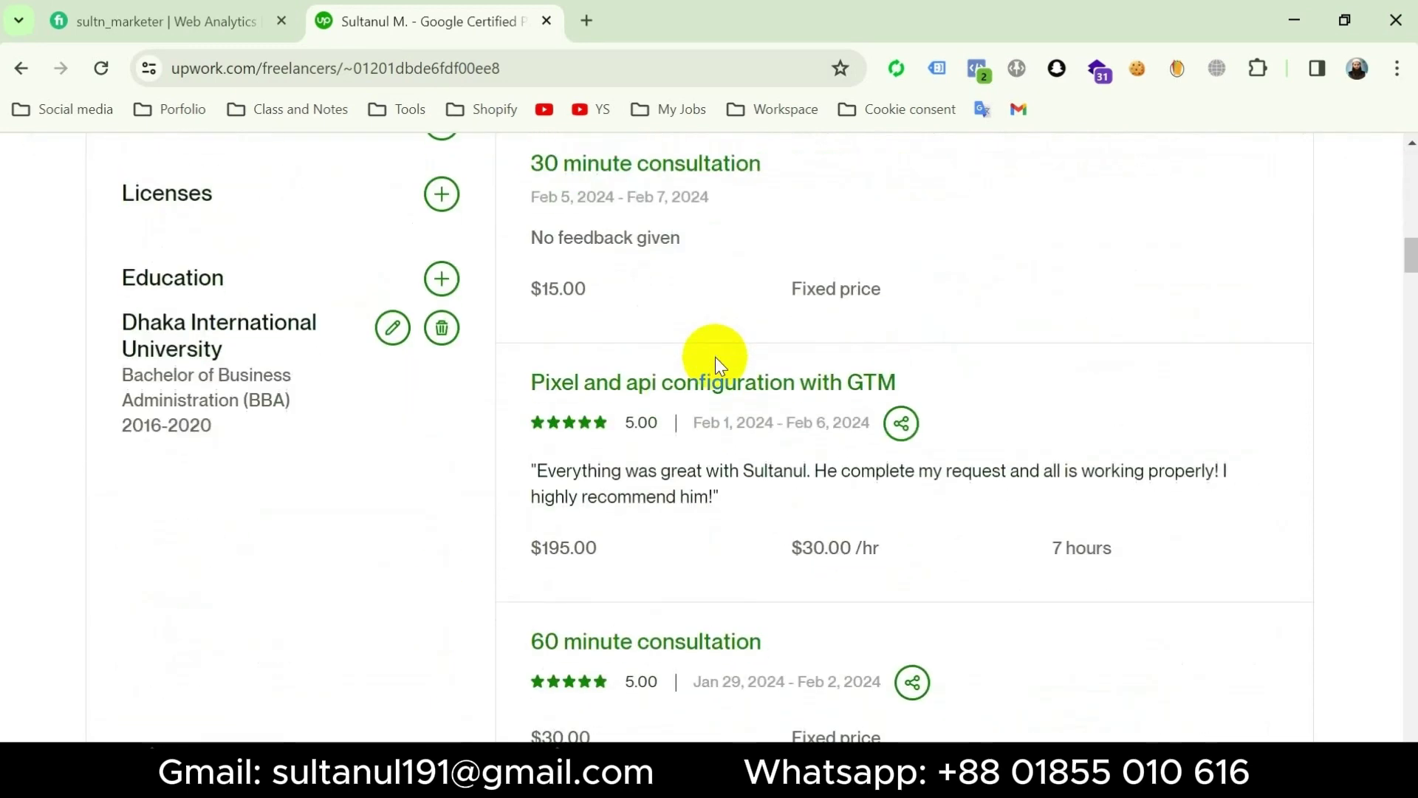